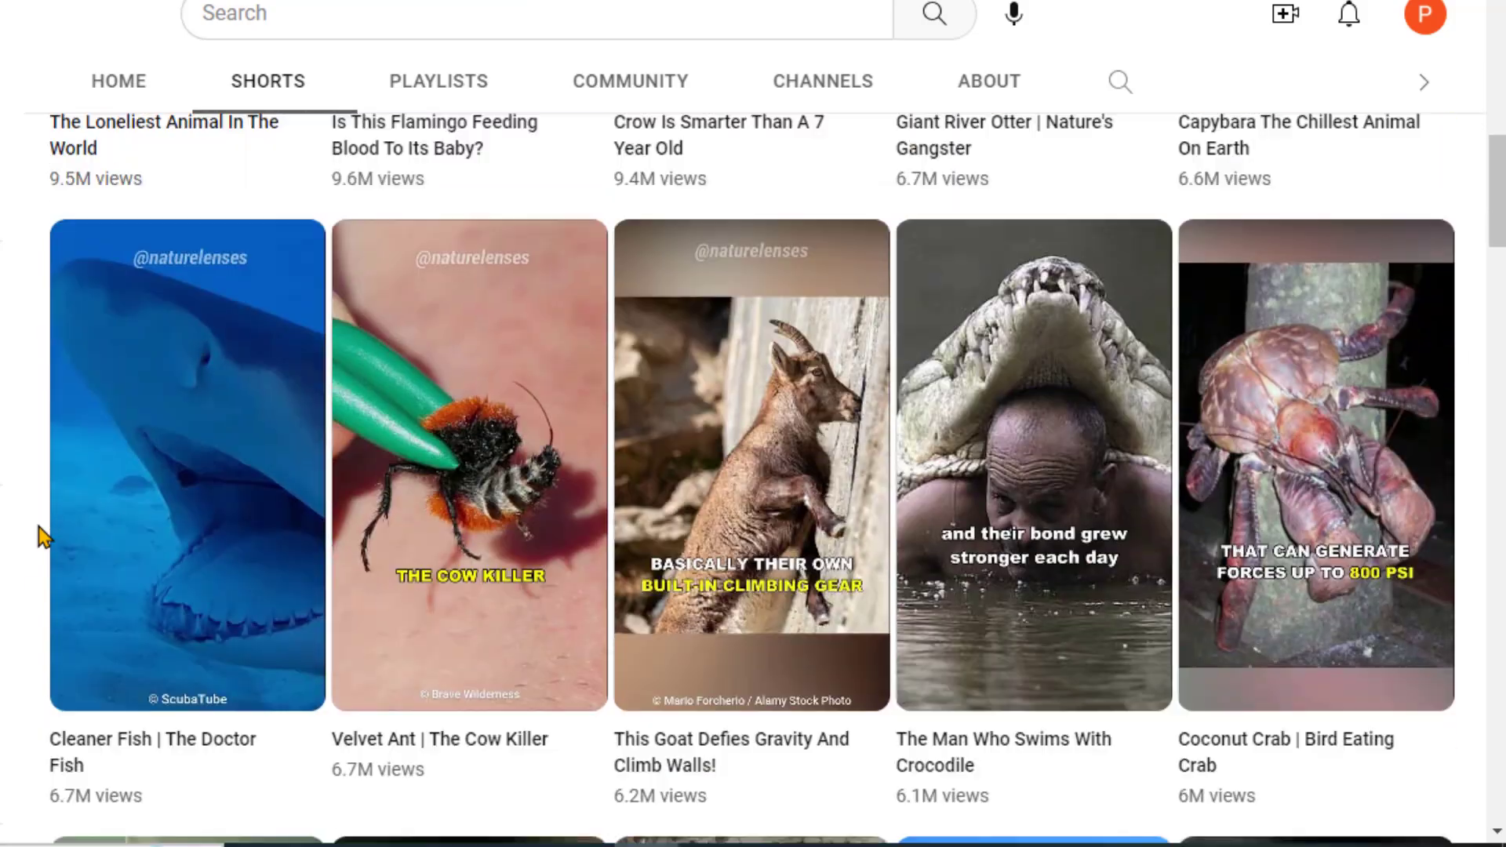
# Scroll down the history-facts channel's Shorts tab to look over their view counts
pyautogui.scroll(-5, 39, 537)
pyautogui.scroll(-5, 39, 537)
pyautogui.scroll(-5, 41, 537)
pyautogui.scroll(-4, 41, 538)
pyautogui.scroll(-6, 41, 537)
pyautogui.scroll(-6, 41, 537)
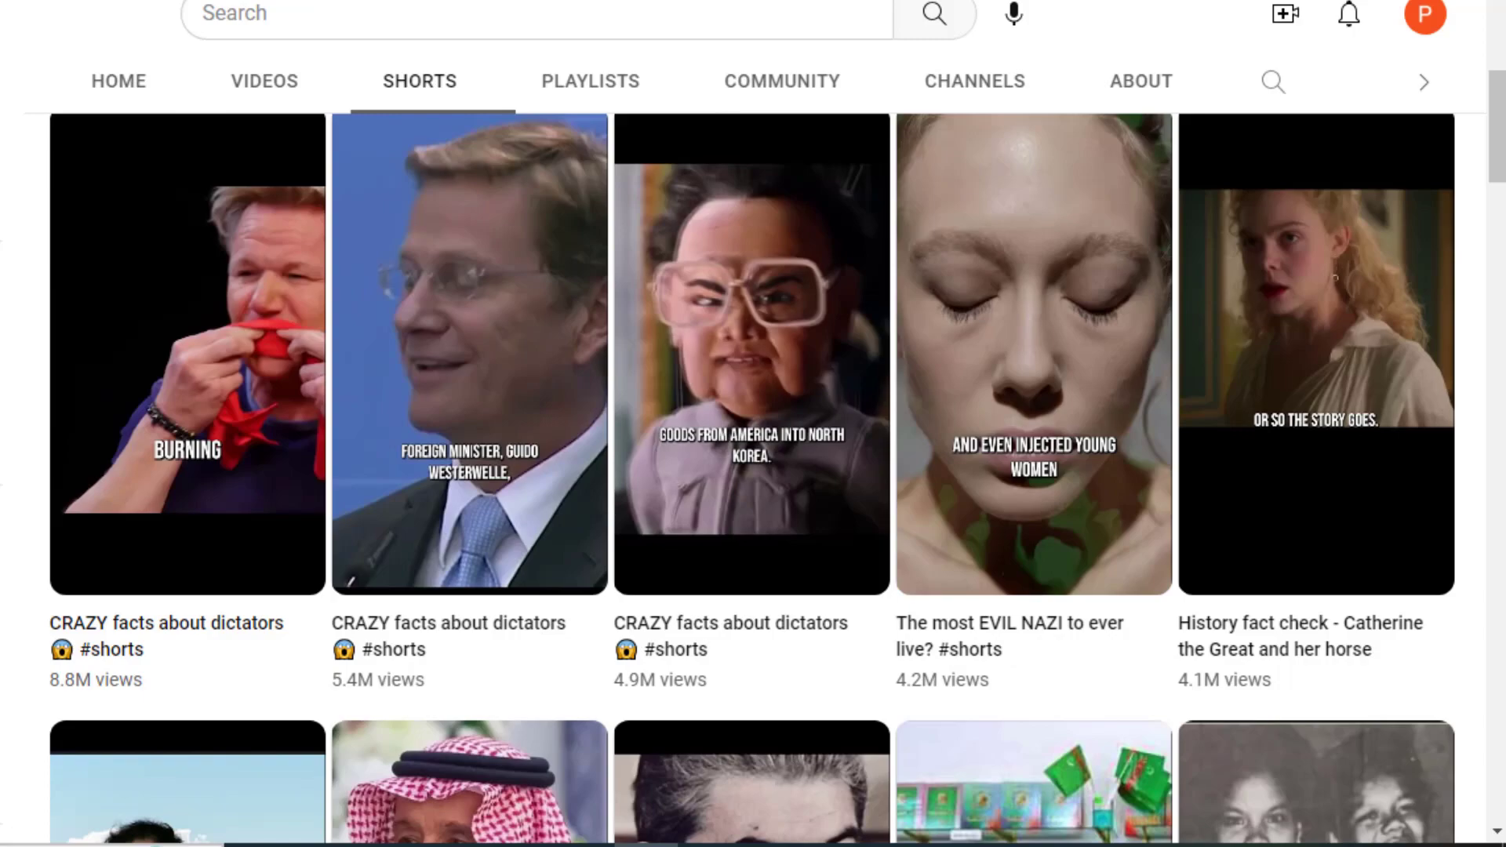
pyautogui.scroll(-2, 1469, 387)
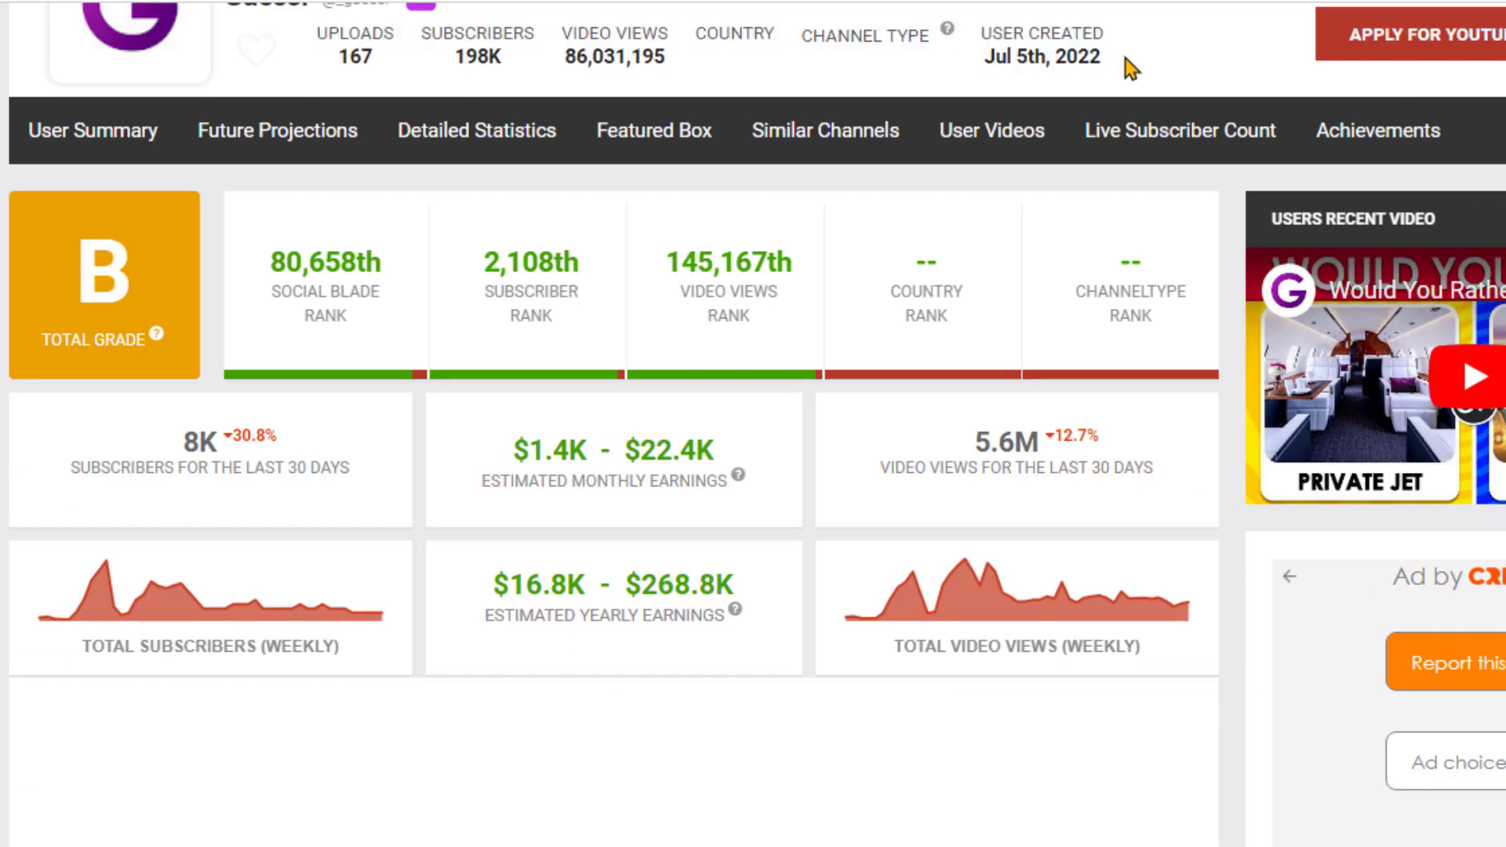
# Highlight Quiz Madness's creation date and estimated monthly earnings on its Social Blade summary
pyautogui.moveTo(986, 56); pyautogui.dragTo(1079, 51)
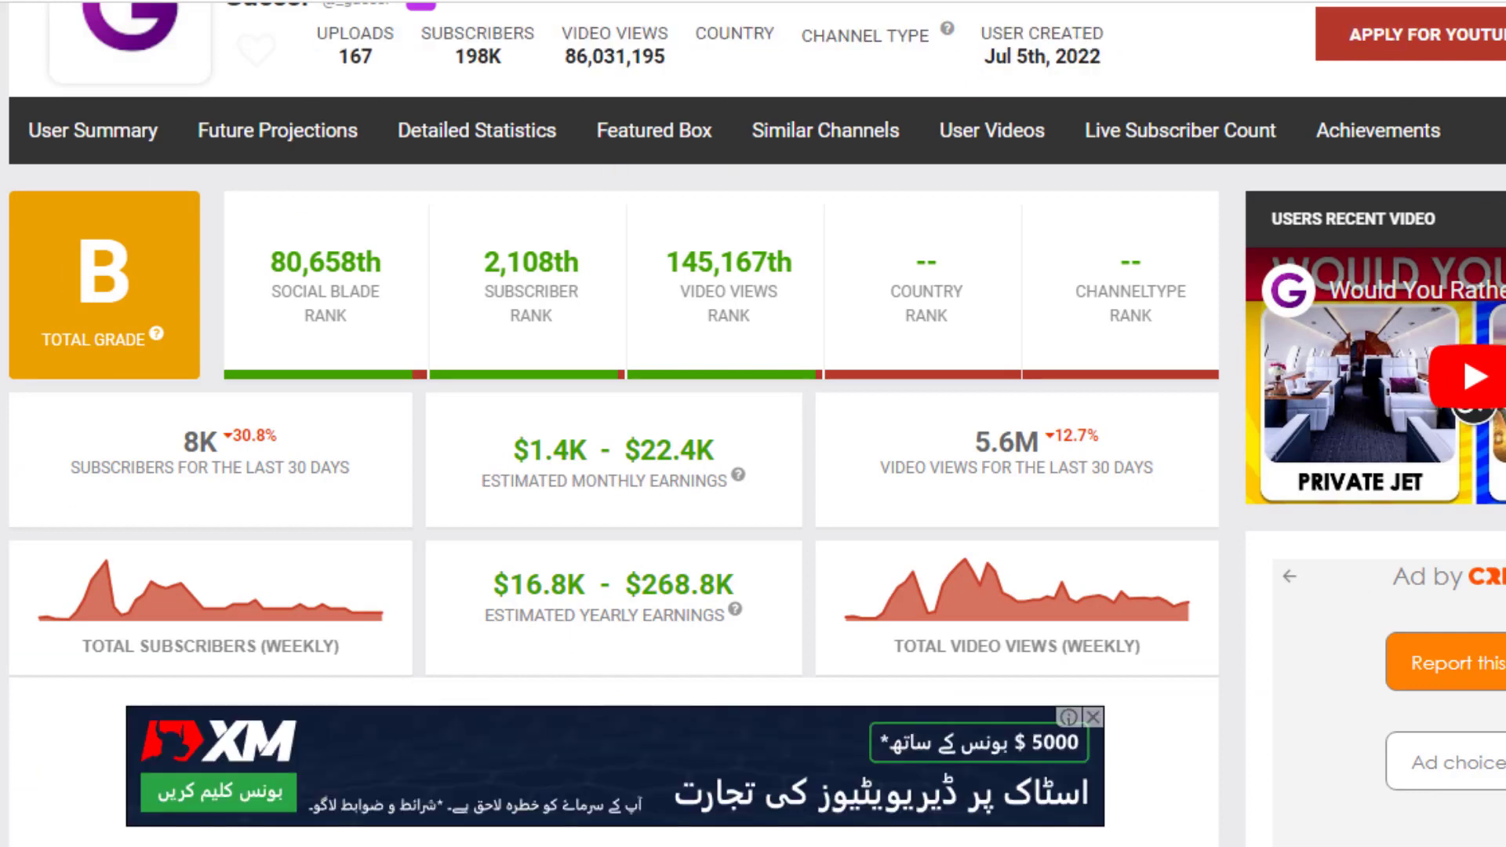
pyautogui.scroll(-2, 958, 439)
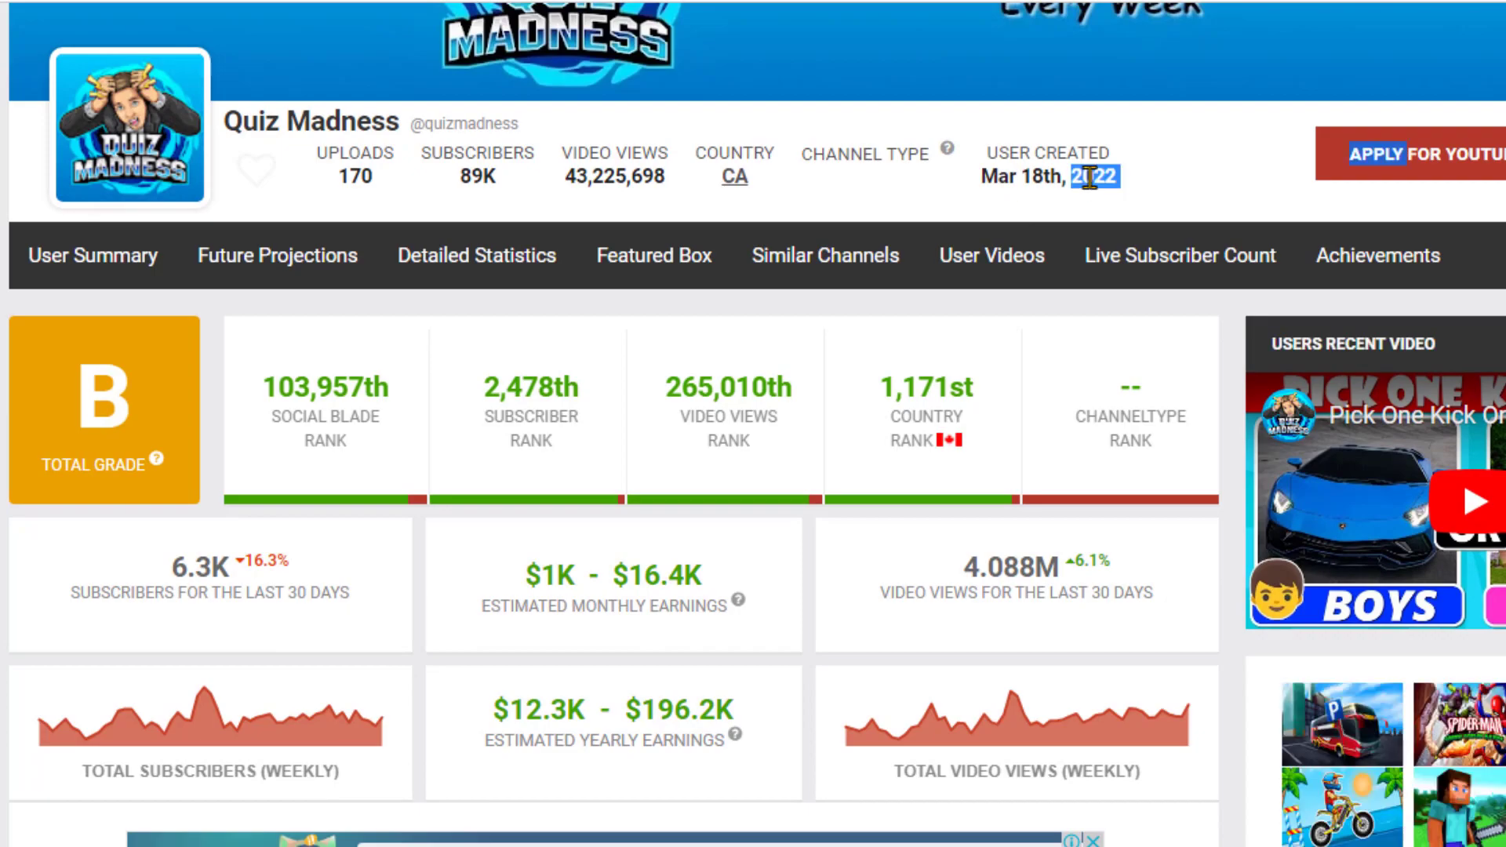
pyautogui.scroll(-2, 1017, 437)
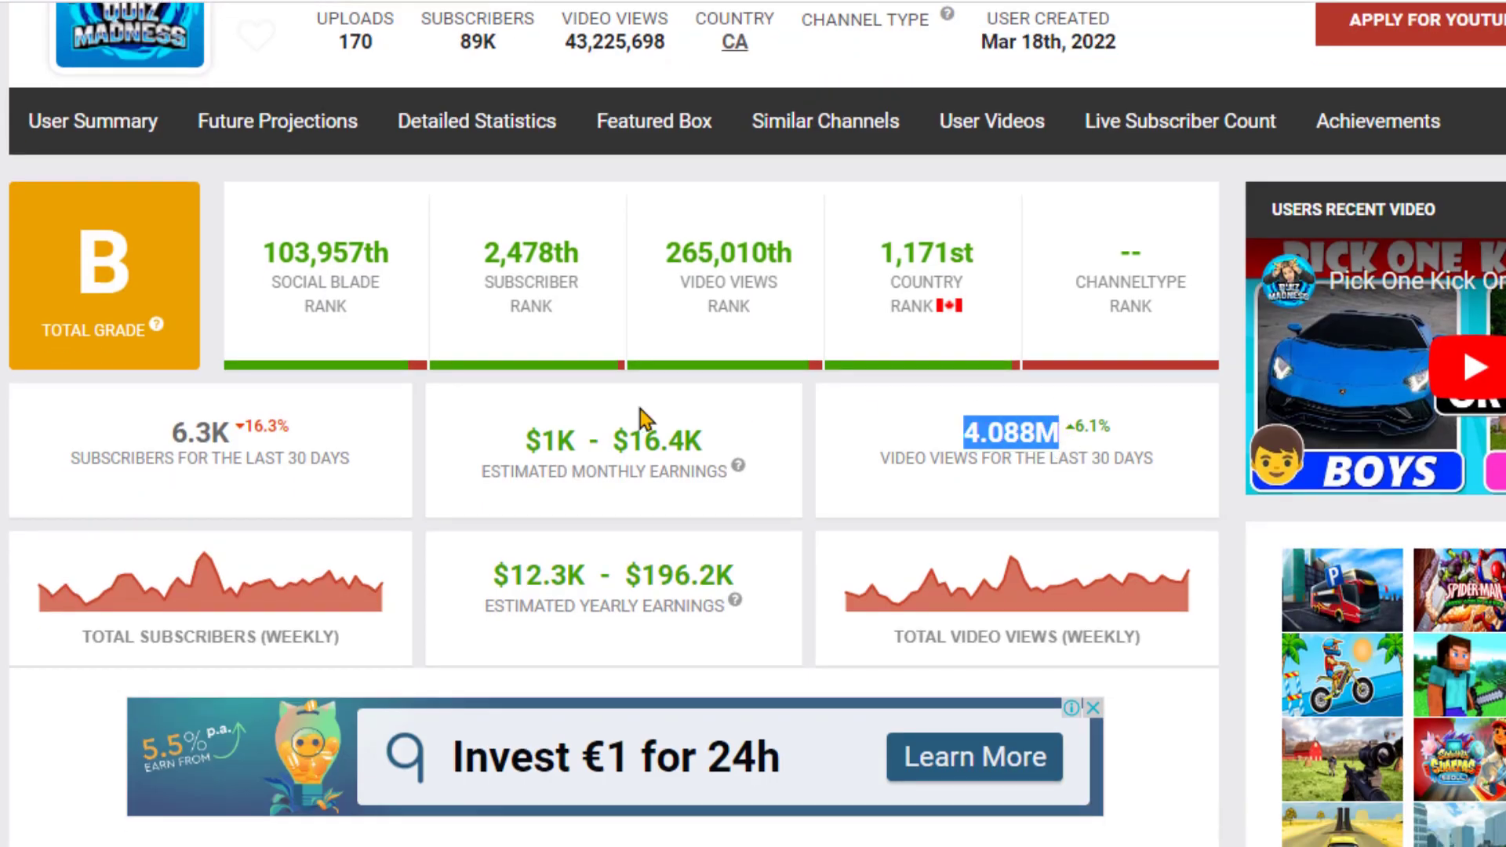
pyautogui.tripleClick(600, 436)
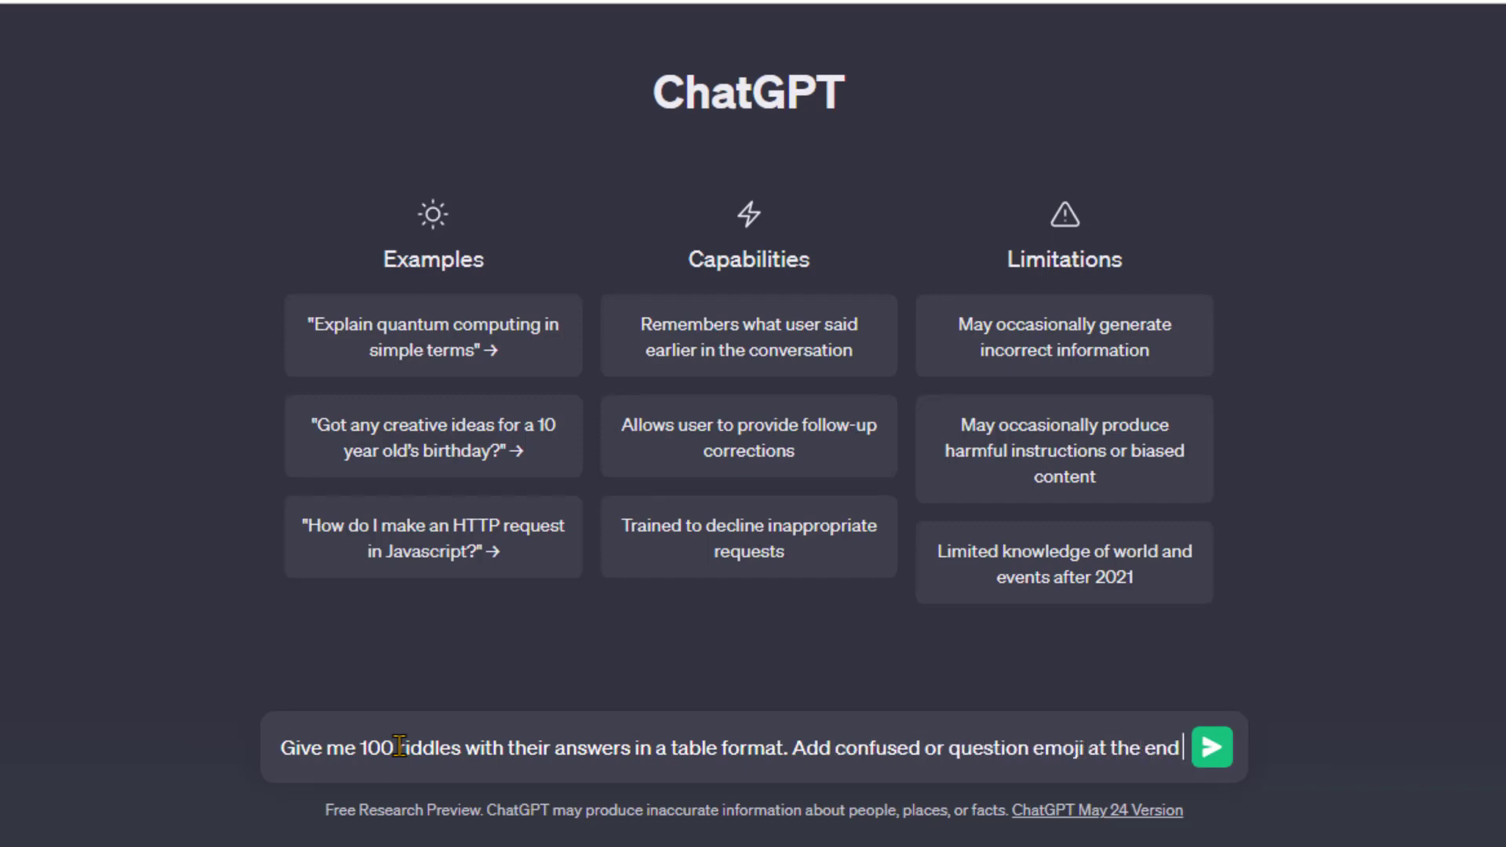
# Send ChatGPT the prompt for 100 riddles with answers in a table, with confused emojis
pyautogui.write("of the questions. Also, add the emojis to answers where it is possible. Don't re")
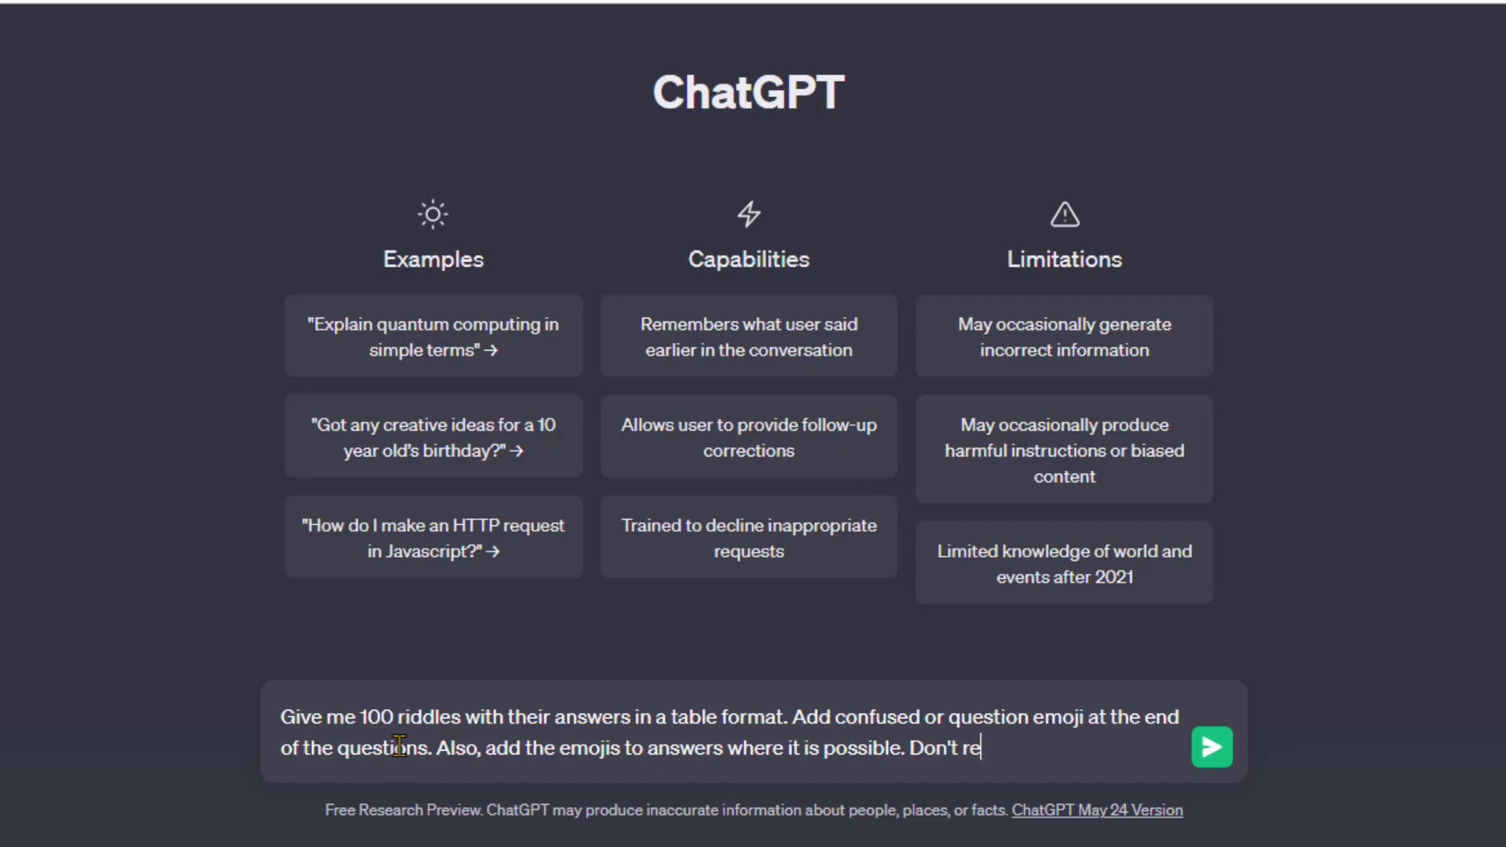
pyautogui.write('the riddles.')
pyautogui.press('Return')
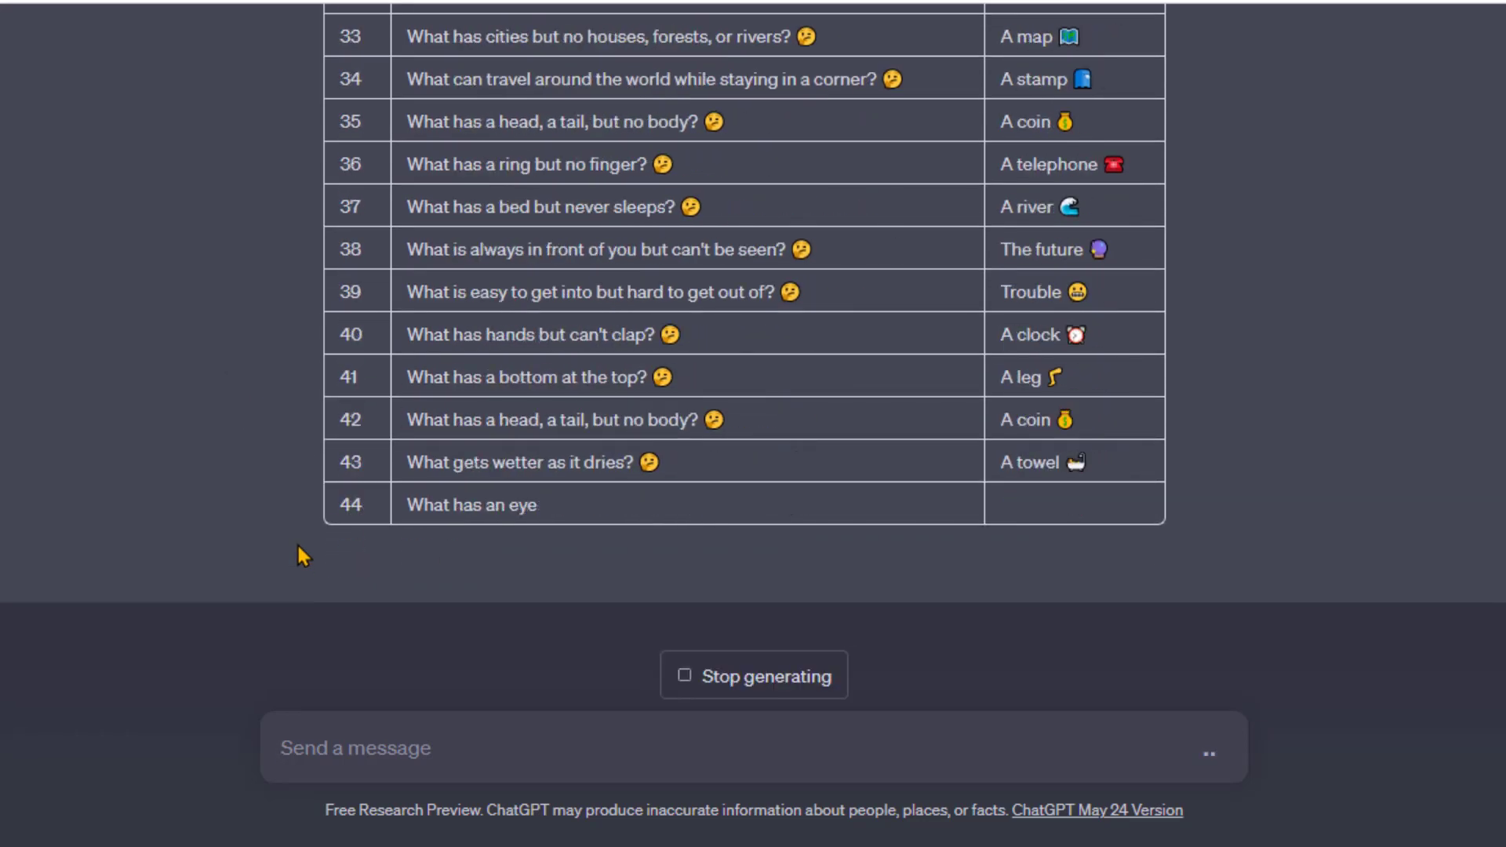
# Stop ChatGPT's reply and copy the generated riddle table from No. downward
pyautogui.click(765, 680)
pyautogui.scroll(8, 784, 526)
pyautogui.scroll(12, 676, 501)
pyautogui.scroll(-10, 676, 501)
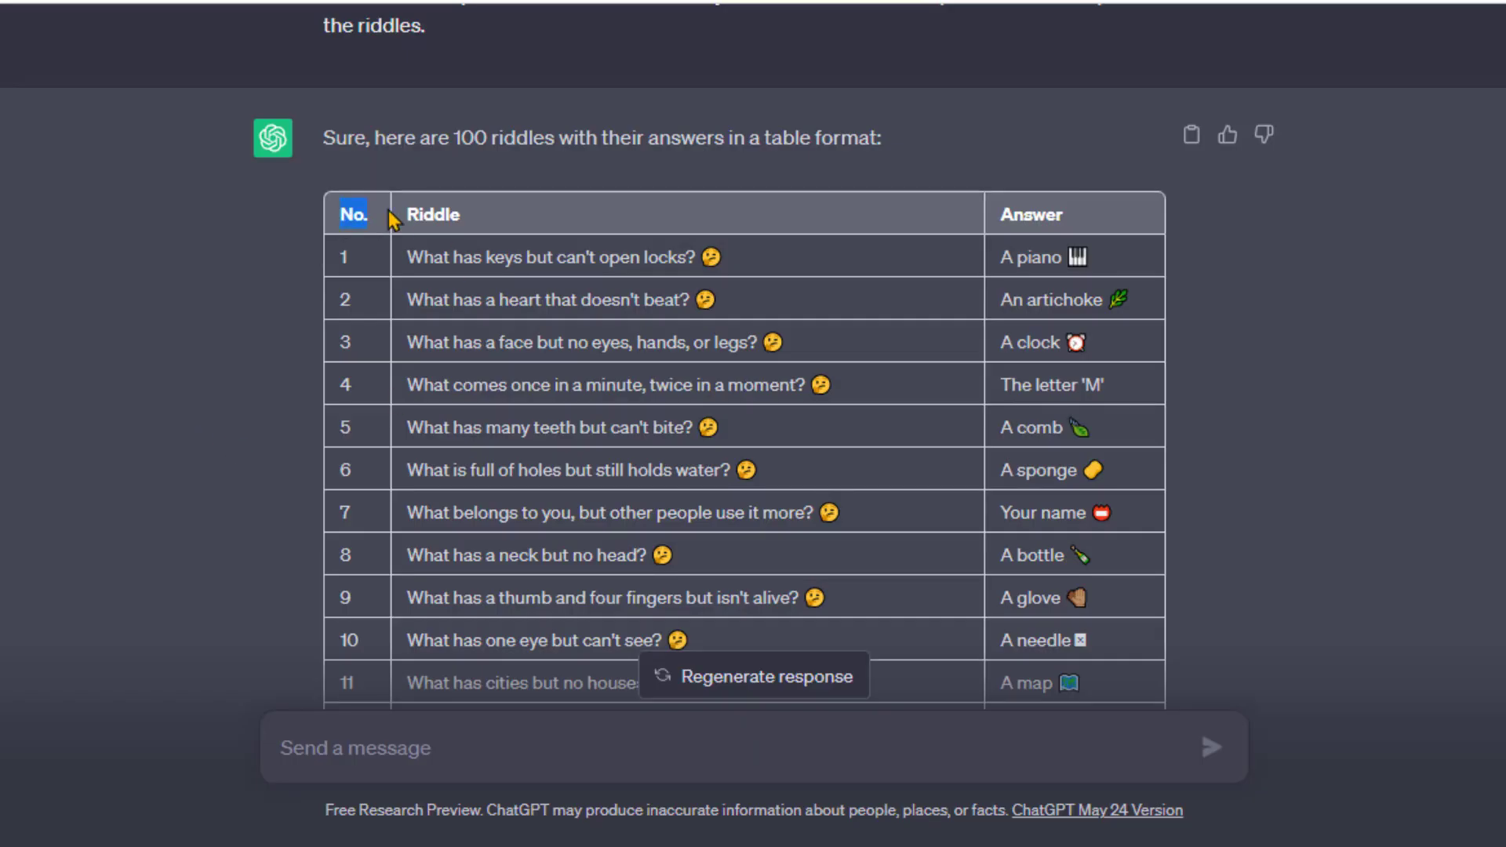
pyautogui.moveTo(392, 220)
pyautogui.mouseDown()
pyautogui.moveTo(941, 500)
pyautogui.moveTo(1073, 400)
pyautogui.mouseUp()
pyautogui.rightClick(679, 391)
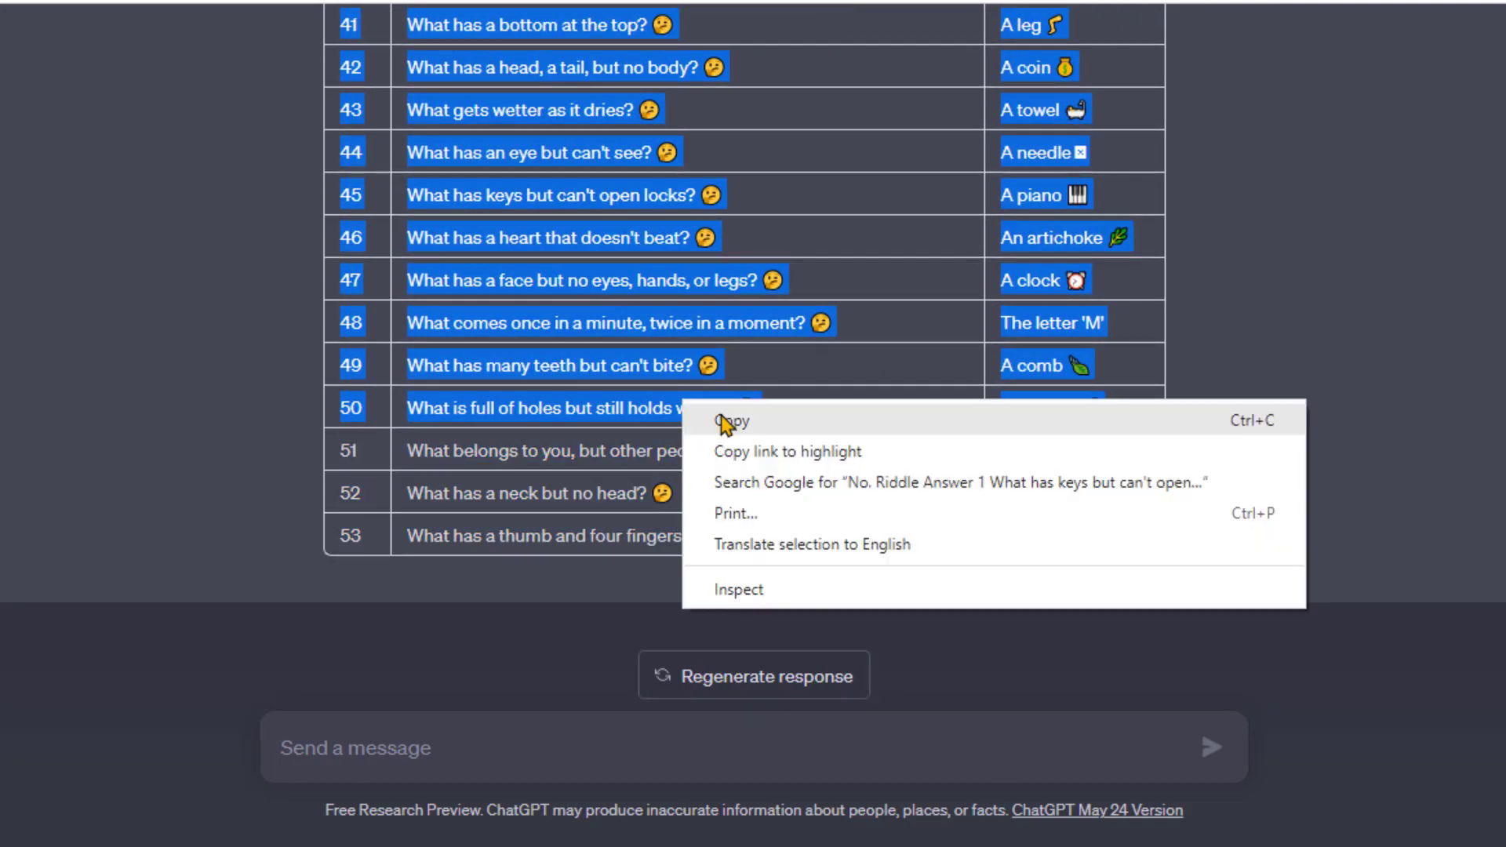
pyautogui.click(726, 418)
# Paste the riddle table into cell A1 of the Riddles sheet and auto-fit columns A–C
pyautogui.rightClick(144, 249)
pyautogui.click(211, 233)
pyautogui.doubleClick(189, 226)
# Clear the pasted formatting from the Riddles table and bold the header row
pyautogui.click(342, 79)
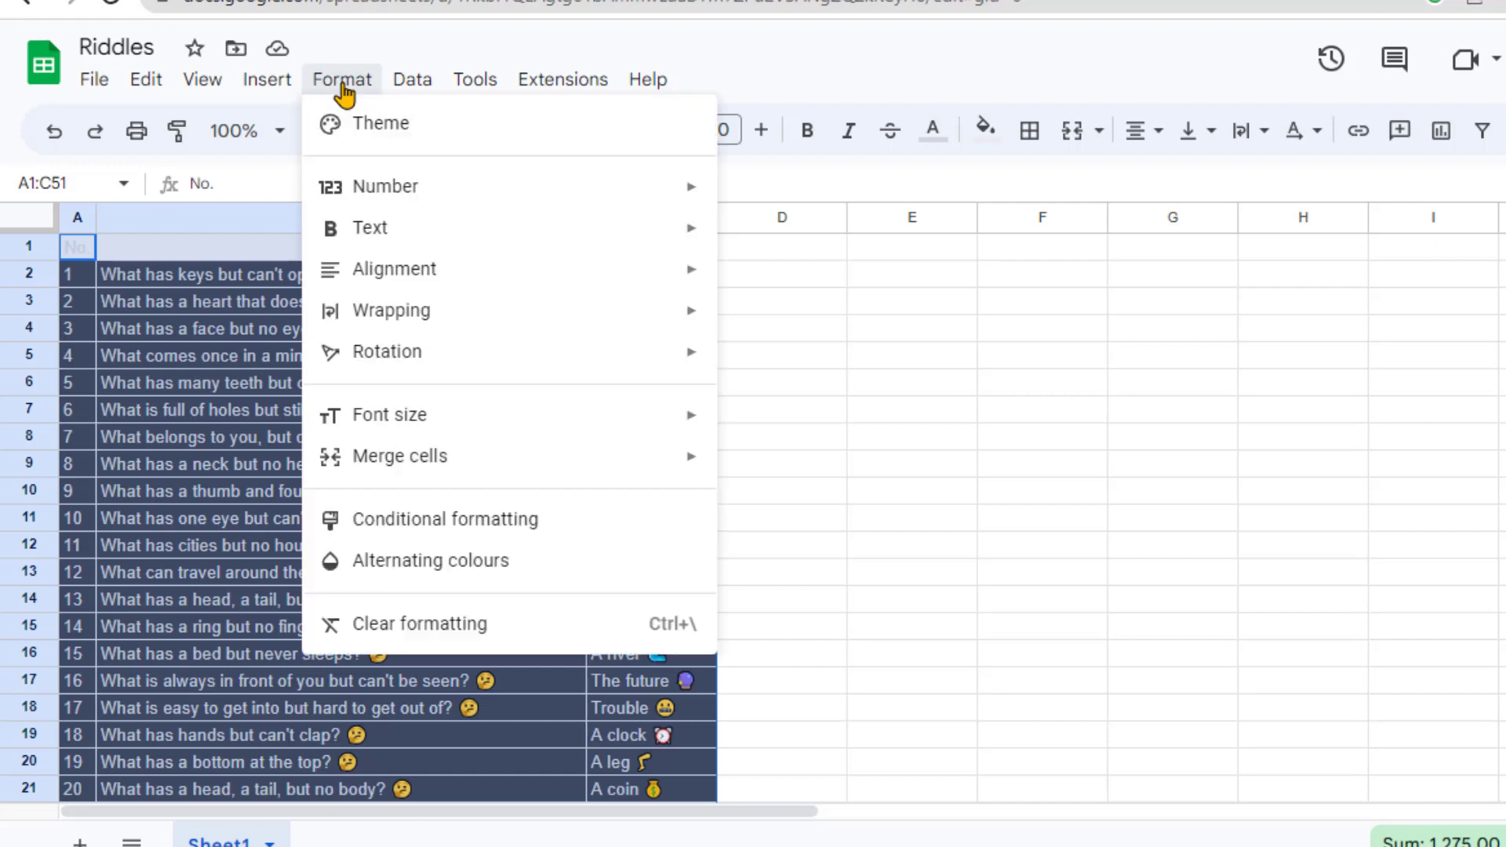
pyautogui.click(443, 624)
pyautogui.moveTo(69, 246); pyautogui.dragTo(682, 251)
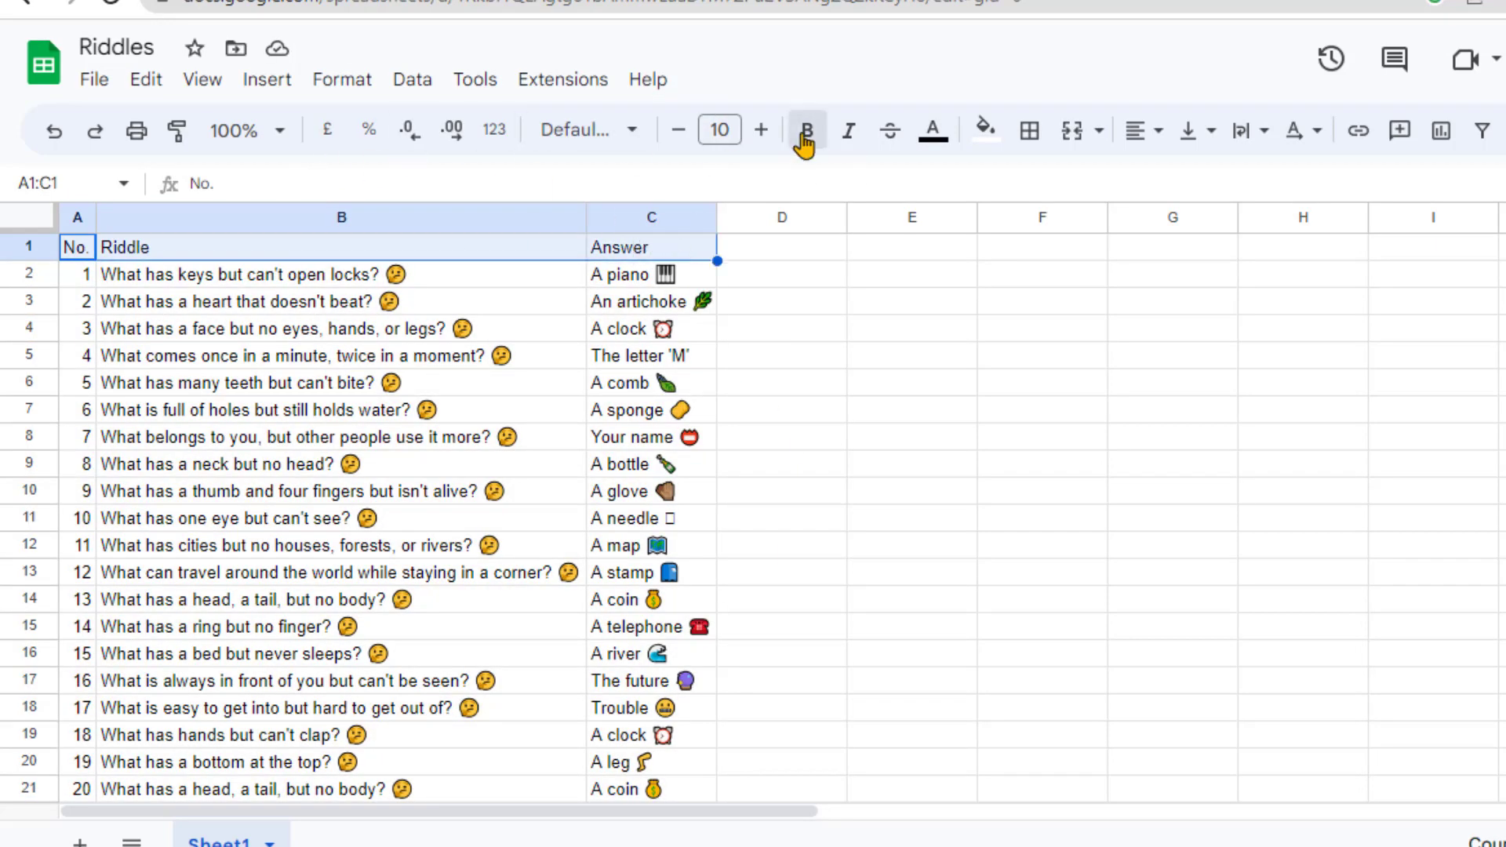
pyautogui.click(804, 129)
# Run Remove duplicates across all three columns of A1:C51, which finds none
pyautogui.moveTo(651, 251); pyautogui.dragTo(706, 655)
pyautogui.click(412, 79)
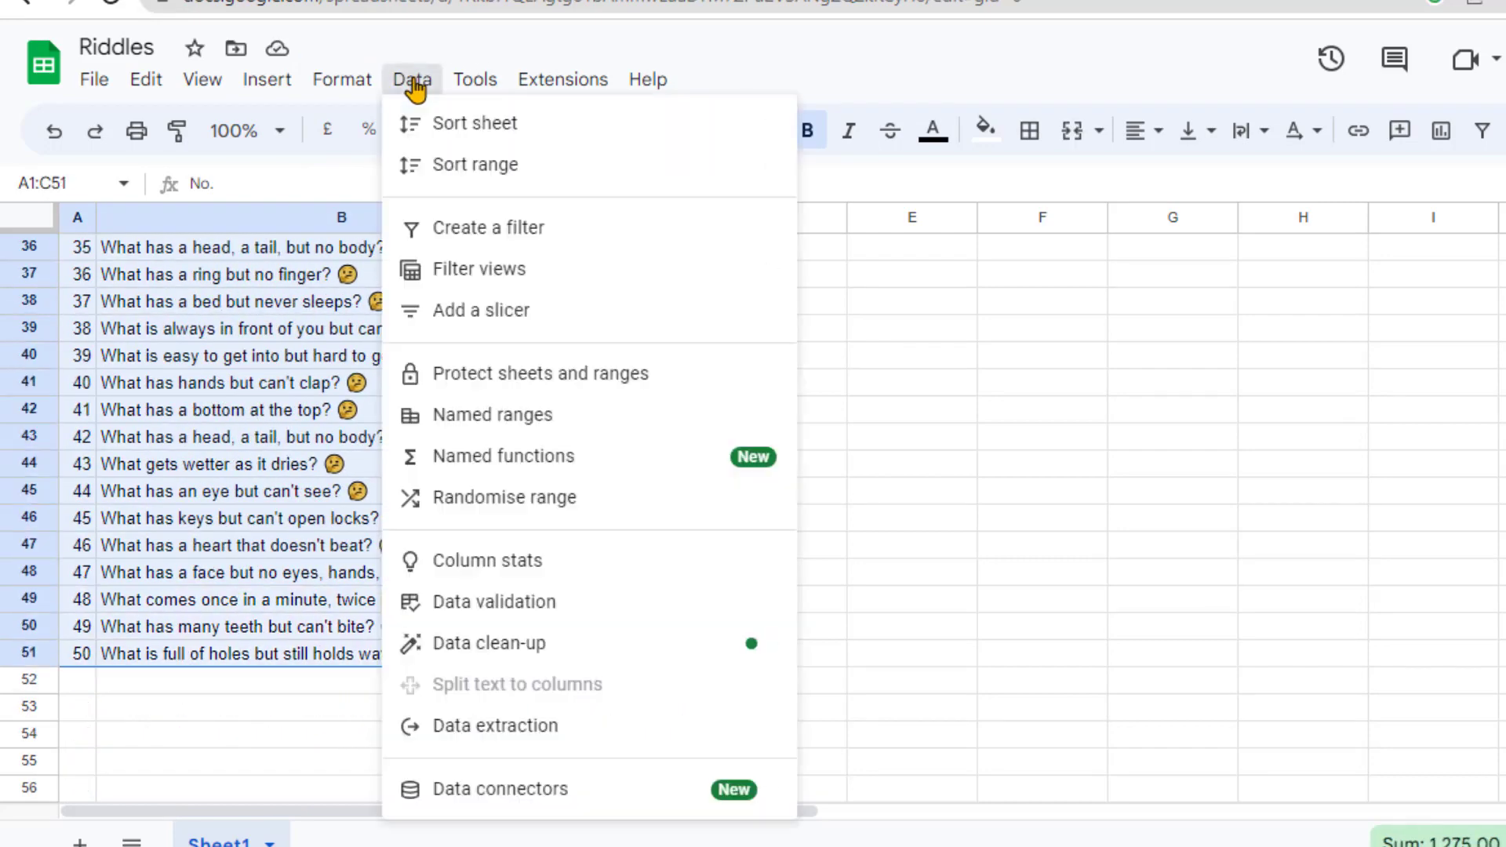
pyautogui.moveTo(488, 642)
pyautogui.click(934, 698)
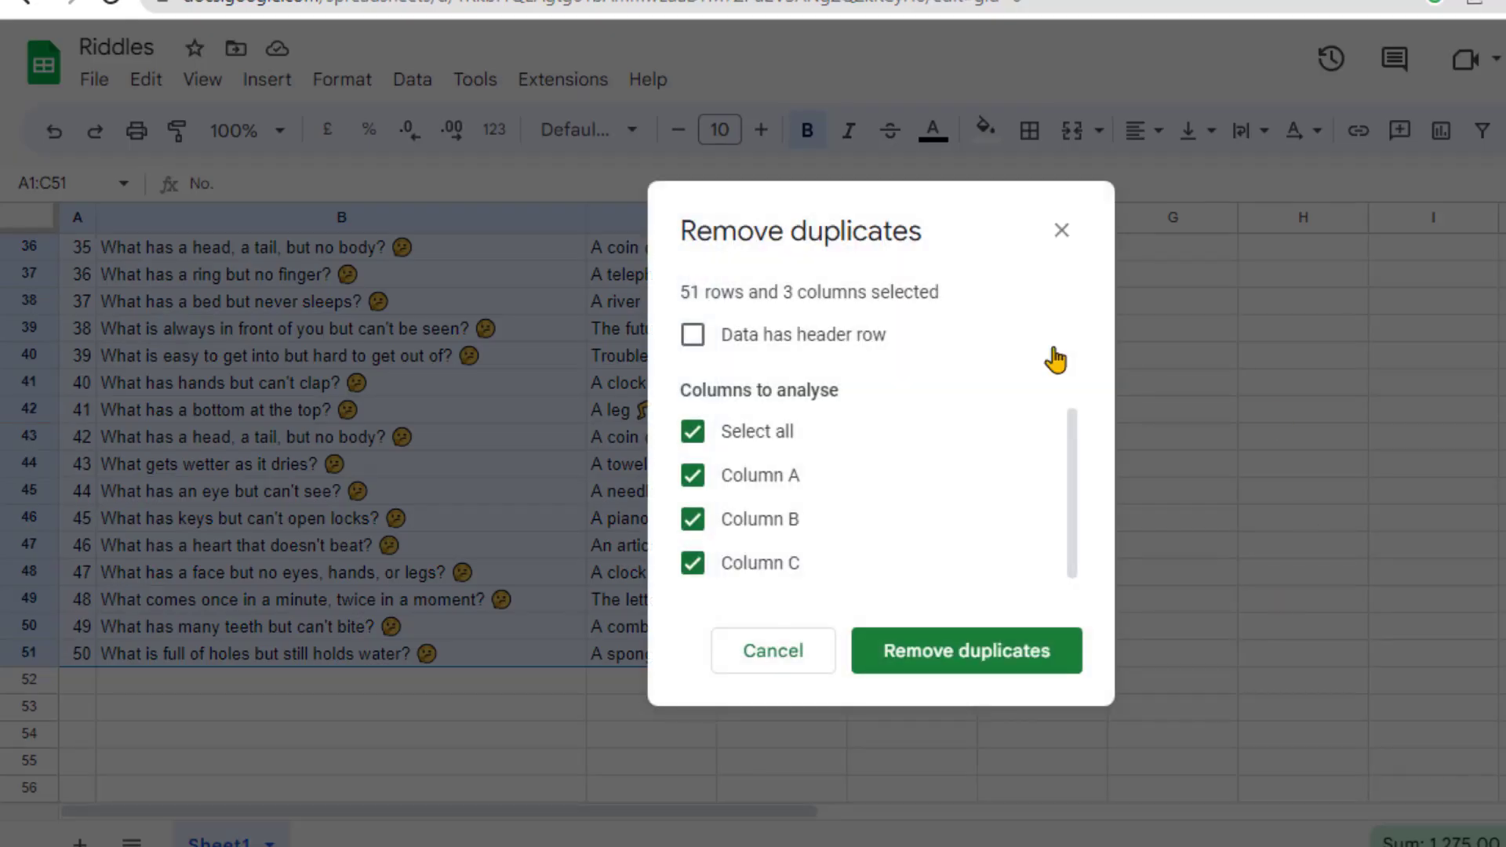
pyautogui.click(975, 662)
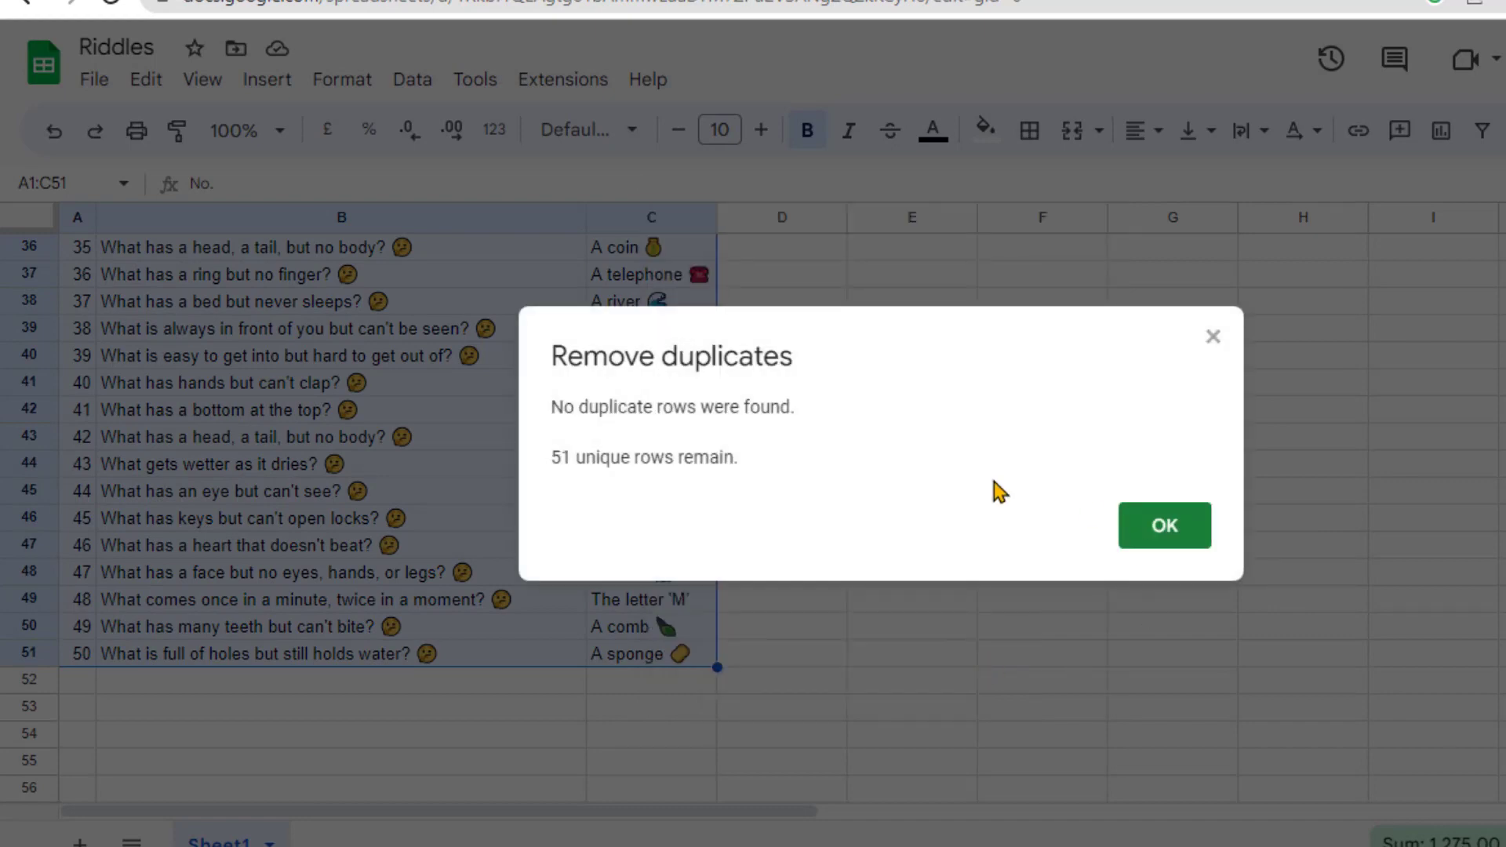
pyautogui.click(1138, 531)
# Remove duplicate riddles from B2:C51 so only unique riddles and answers remain
pyautogui.scroll(10, 471, 470)
pyautogui.click(189, 276)
pyautogui.keyDown('shift'); pyautogui.click(627, 276); pyautogui.keyUp('shift')
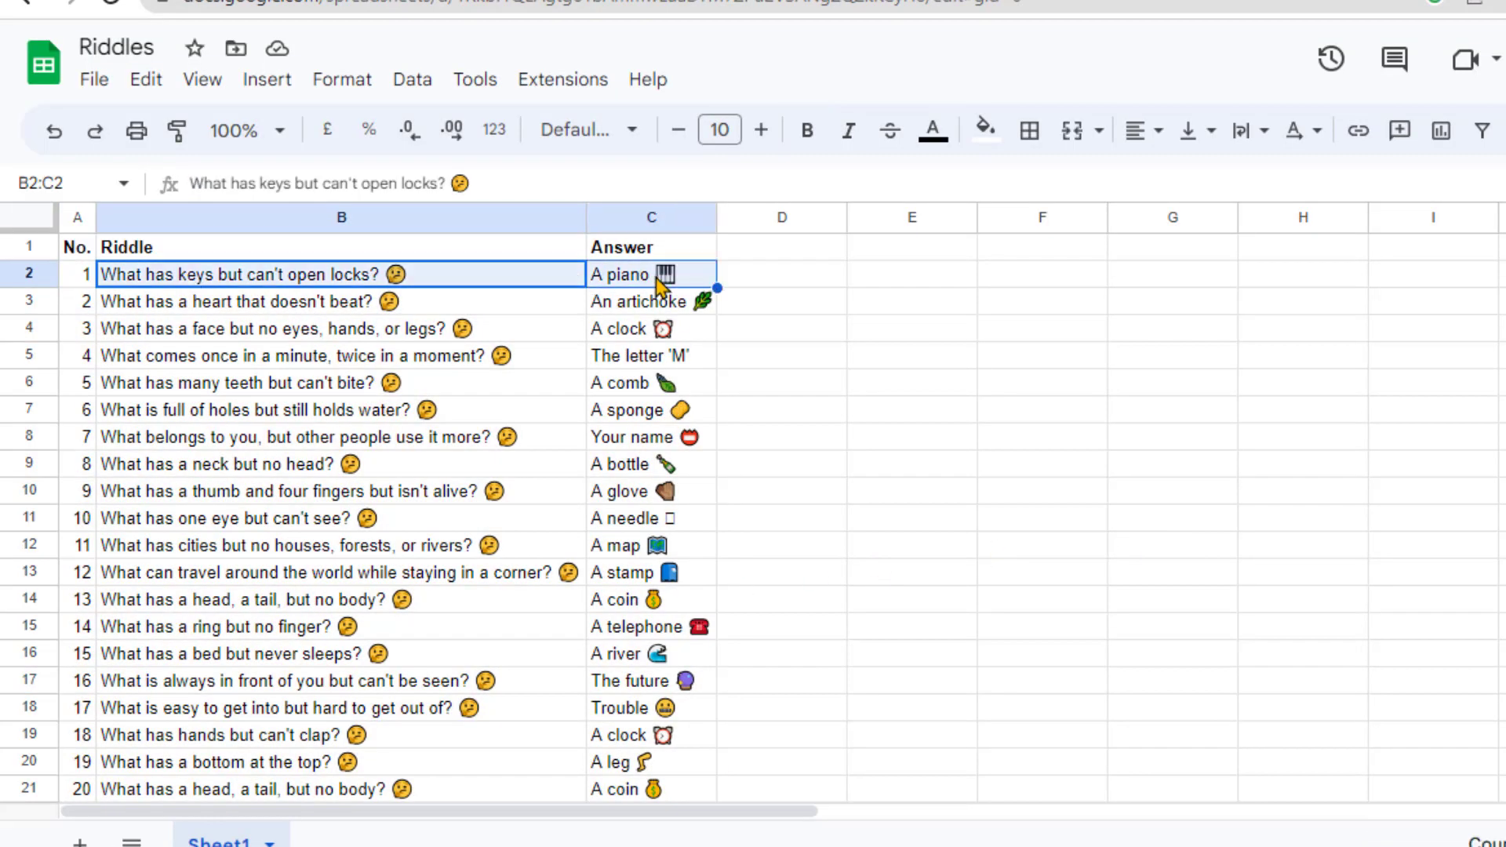
pyautogui.hotkey('ctrl', 'shift', 'Down')
pyautogui.click(414, 79)
pyautogui.moveTo(488, 643)
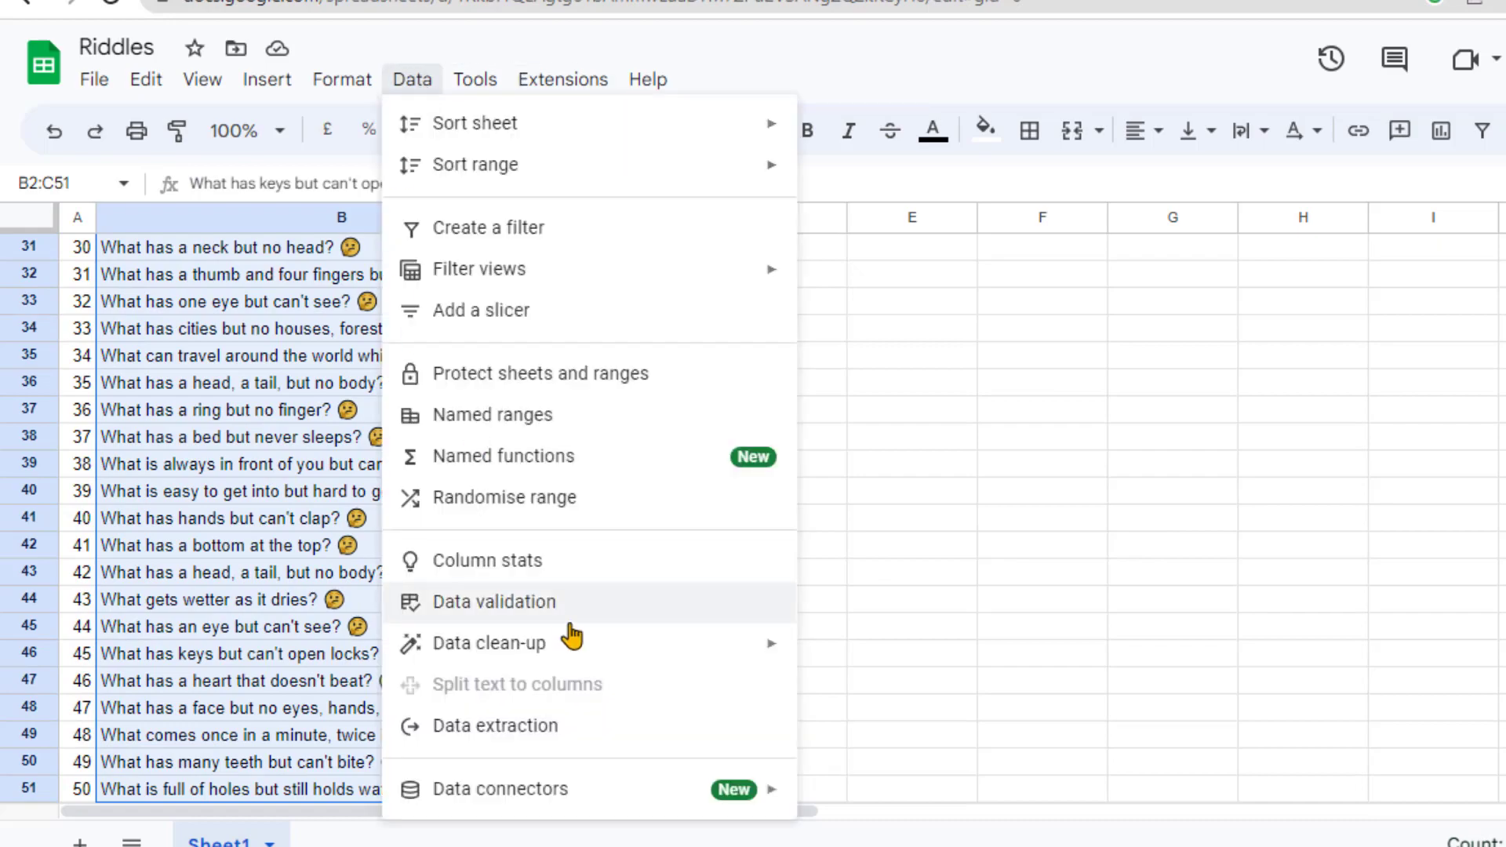
pyautogui.click(895, 693)
pyautogui.click(911, 642)
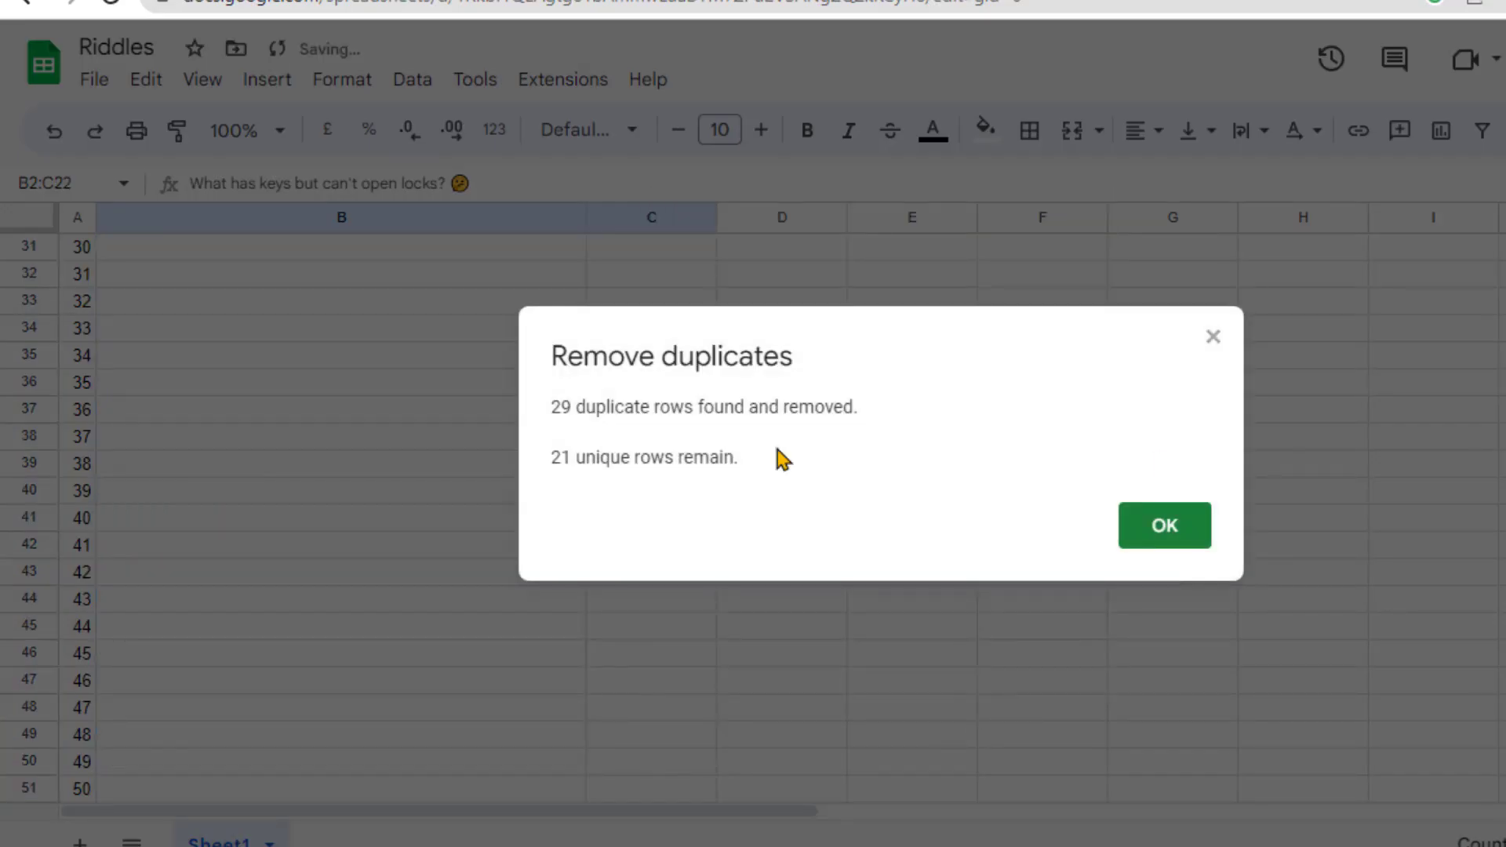
pyautogui.tripleClick(781, 456)
pyautogui.click(1165, 525)
pyautogui.click(267, 275)
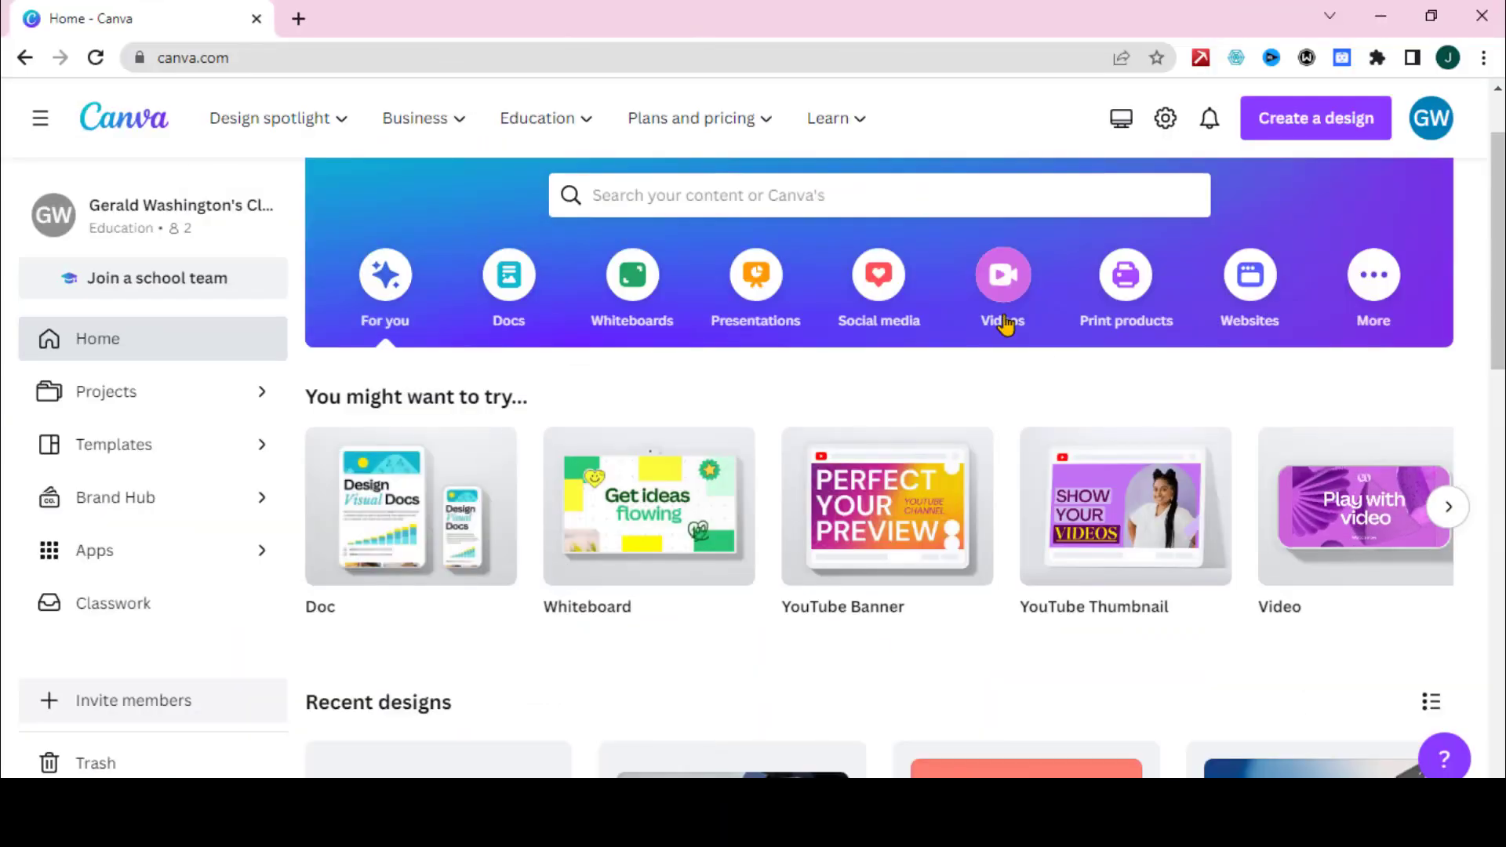
# Create a blank Mobile Video and add the purple maze clip from a 'riddles' video search
pyautogui.click(1001, 271)
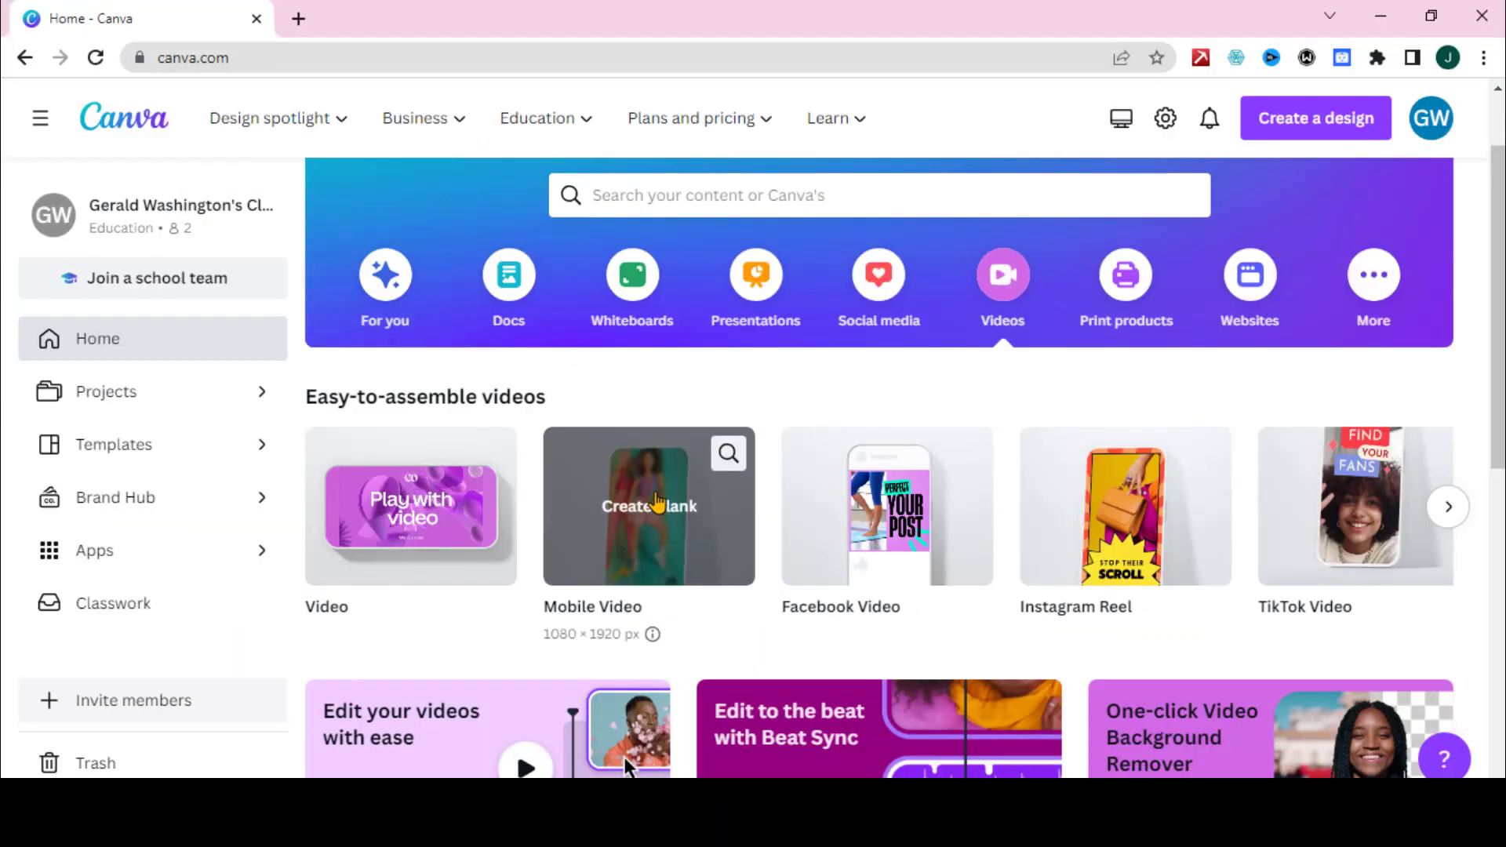
pyautogui.click(655, 508)
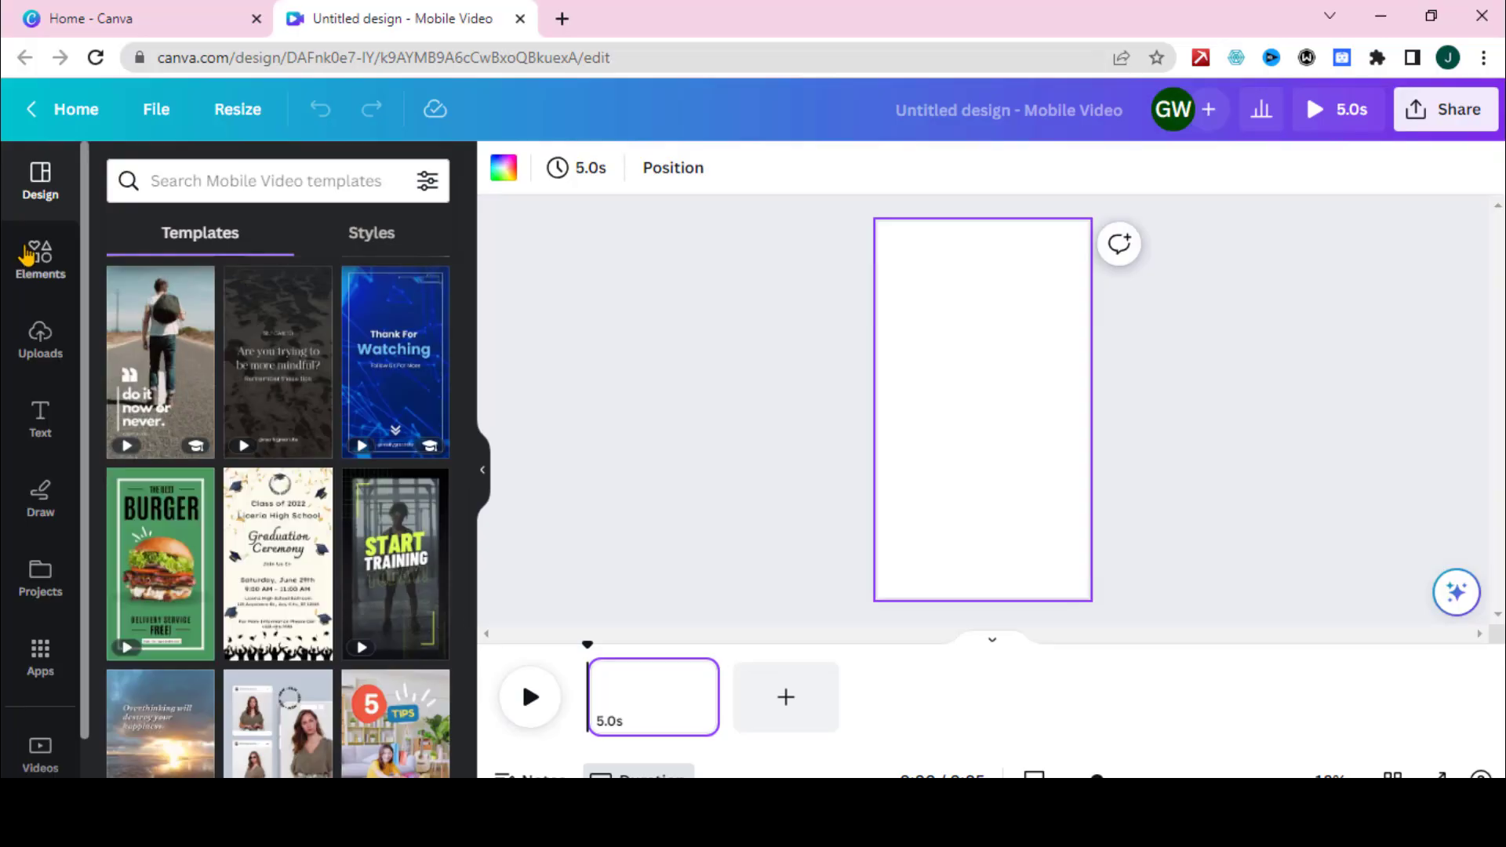
pyautogui.click(27, 255)
pyautogui.click(295, 178)
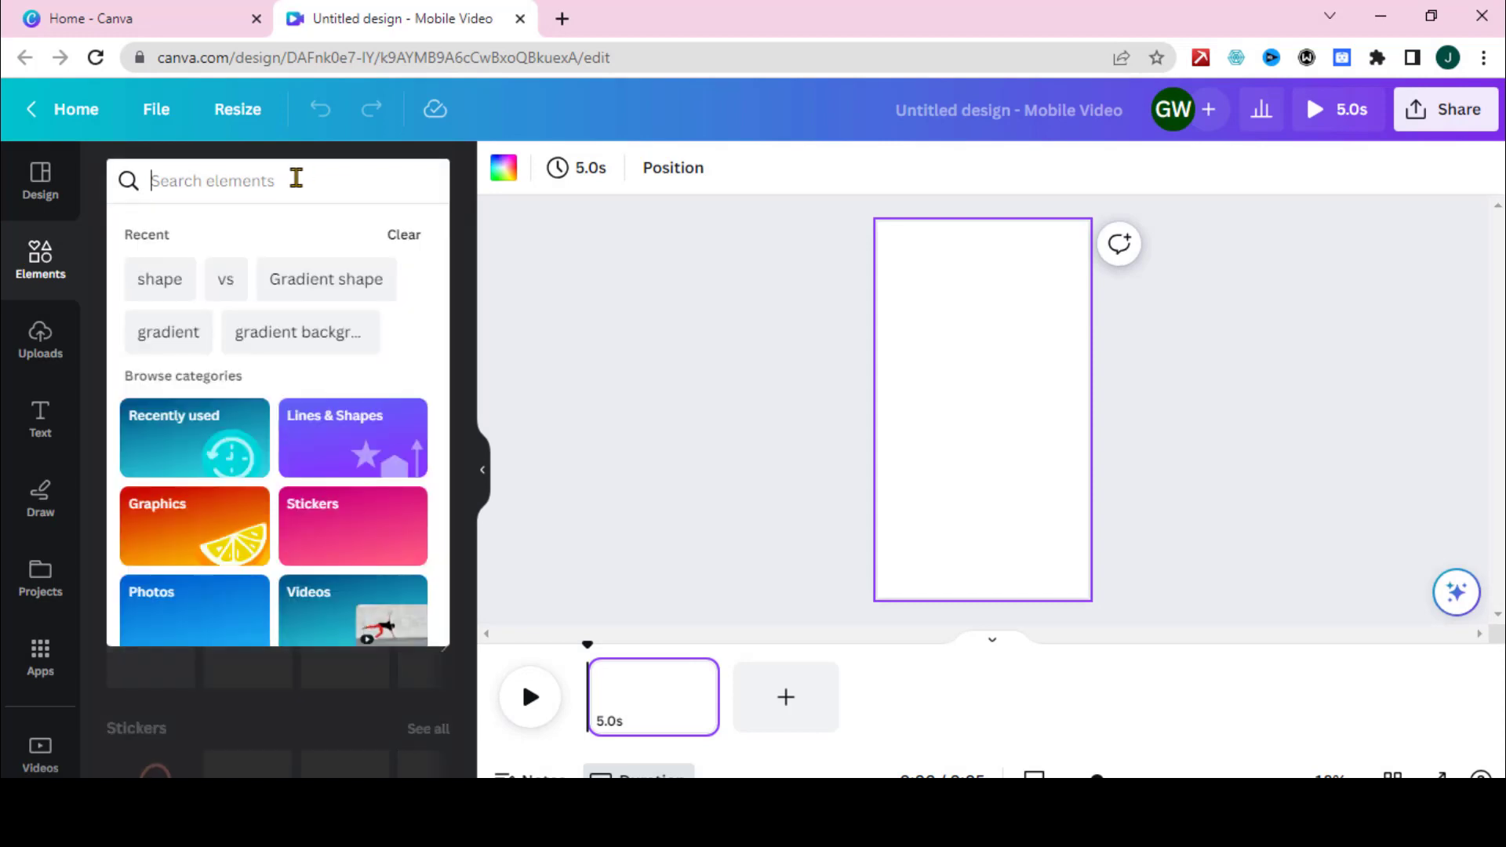
pyautogui.write('riddles')
pyautogui.press('Return')
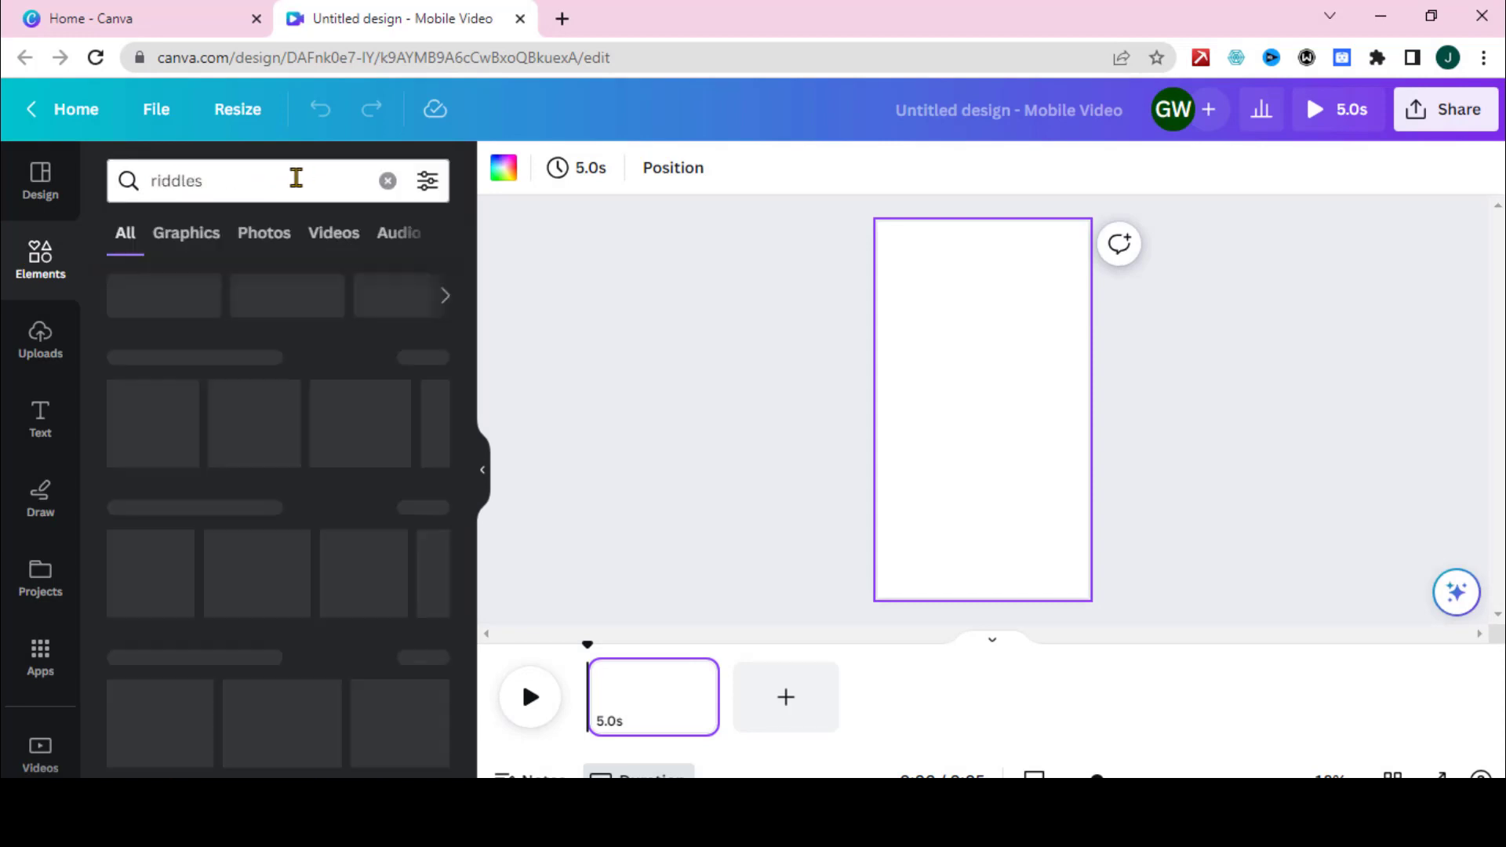
pyautogui.click(350, 235)
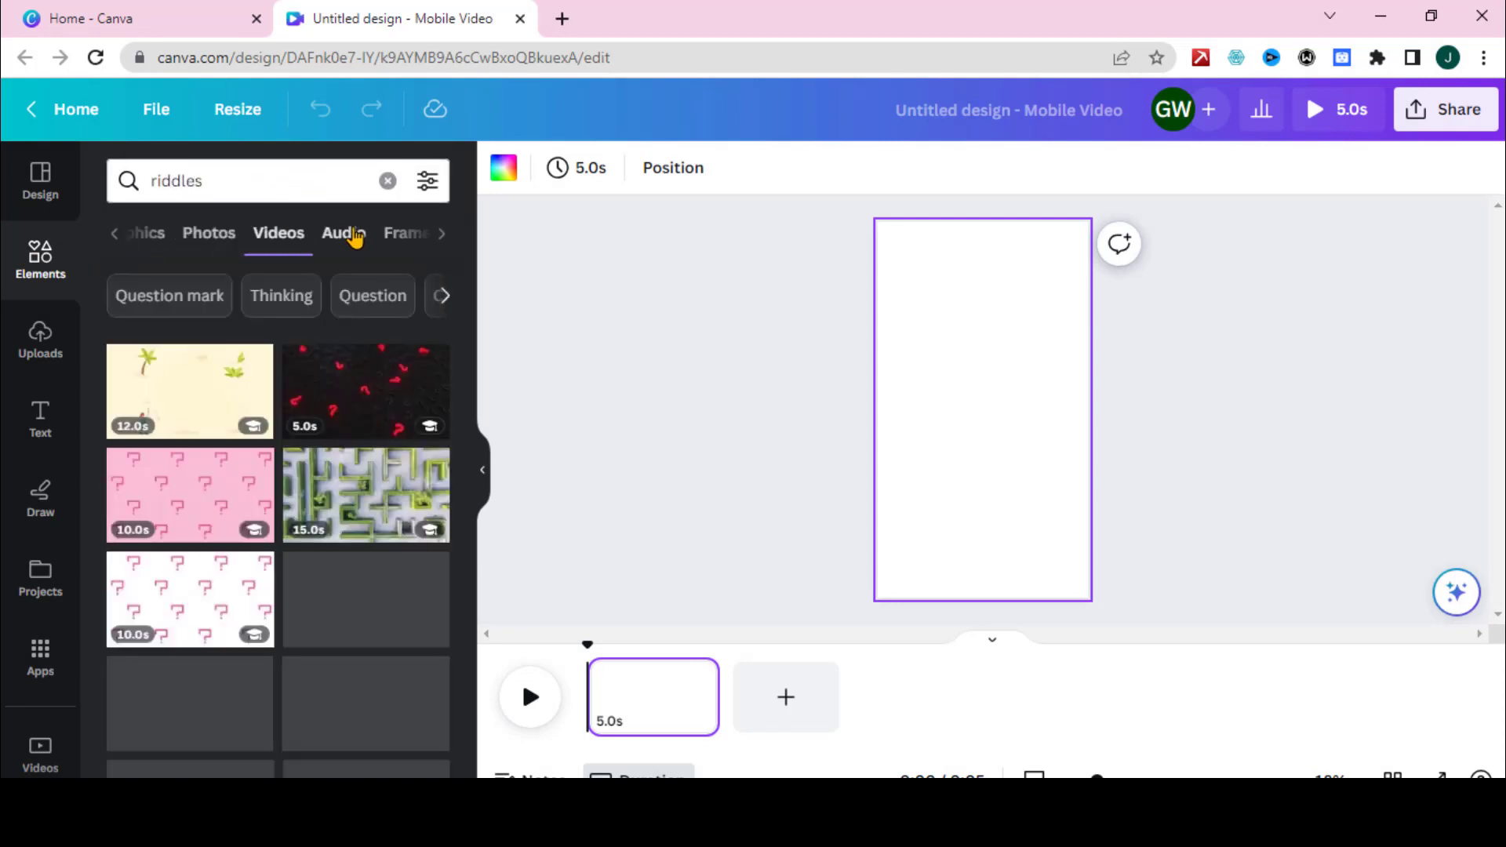
pyautogui.scroll(-3, 236, 510)
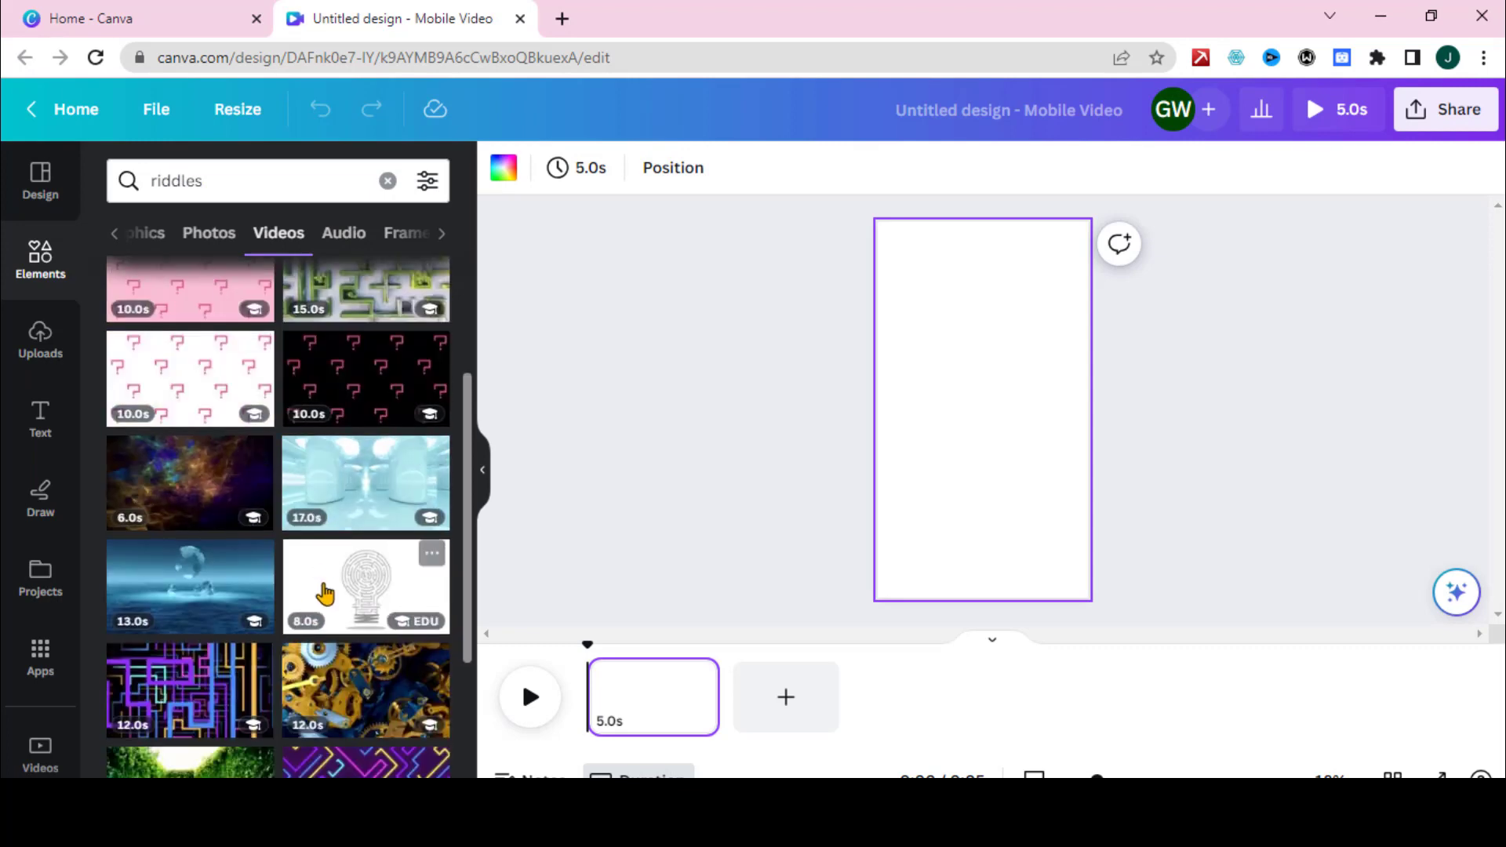
pyautogui.scroll(-4, 313, 598)
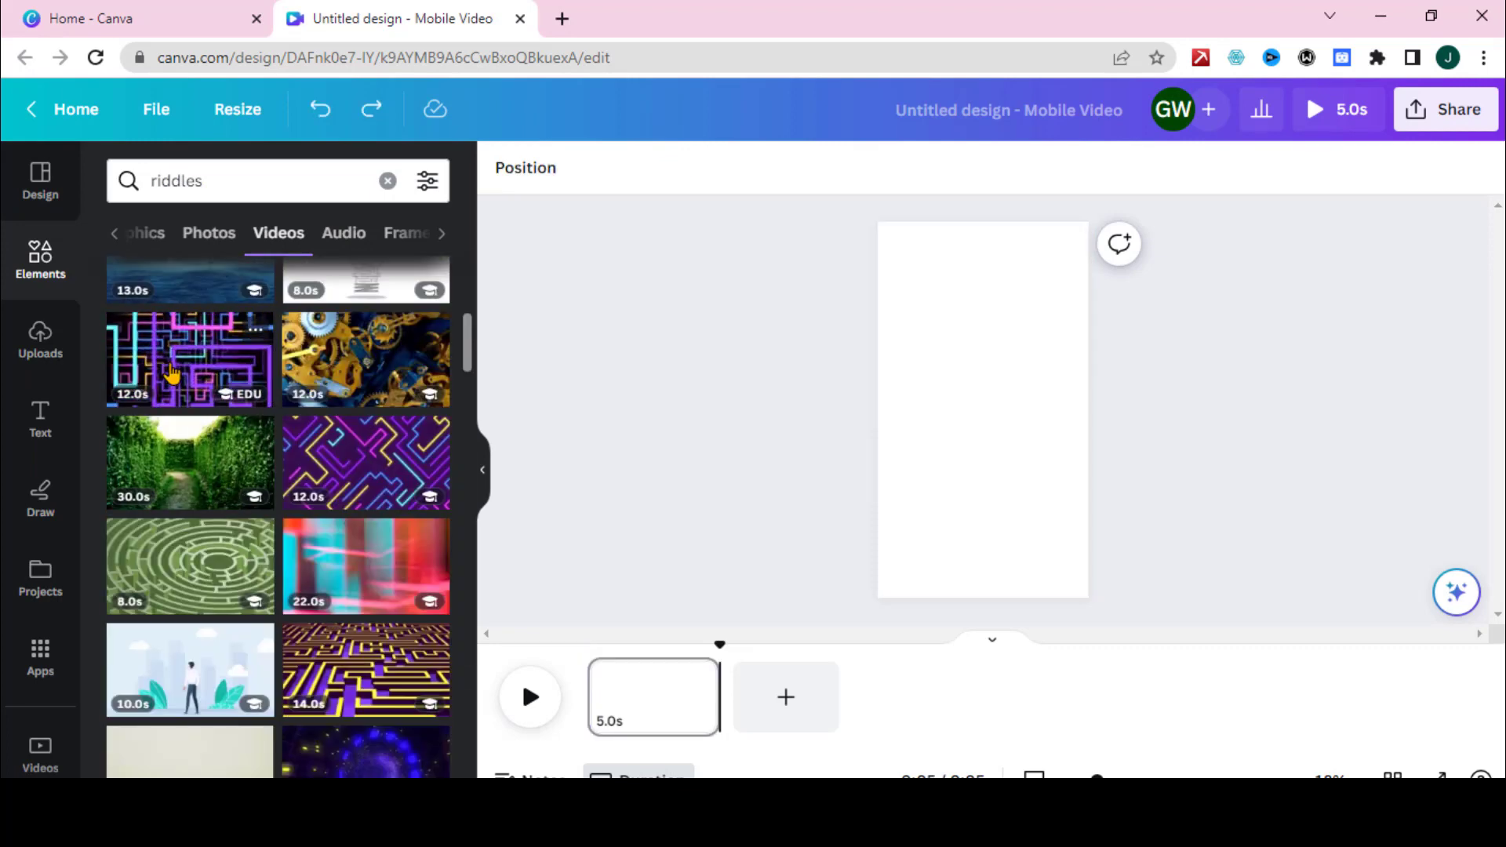
pyautogui.click(171, 374)
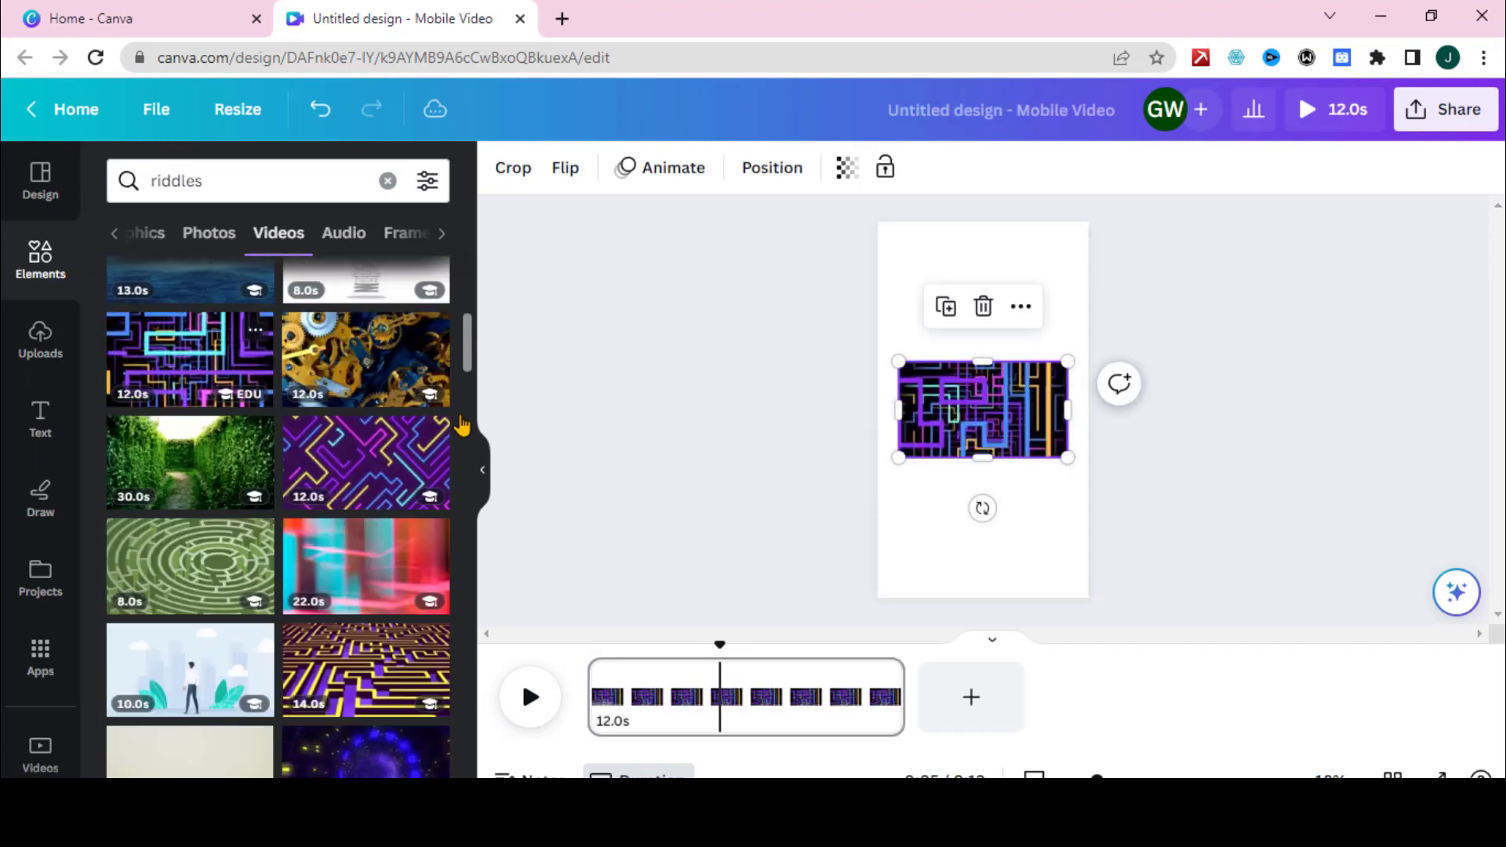
# Set the maze clip as the page background and slow its playback speed to 0.75
pyautogui.rightClick(970, 429)
pyautogui.click(1098, 764)
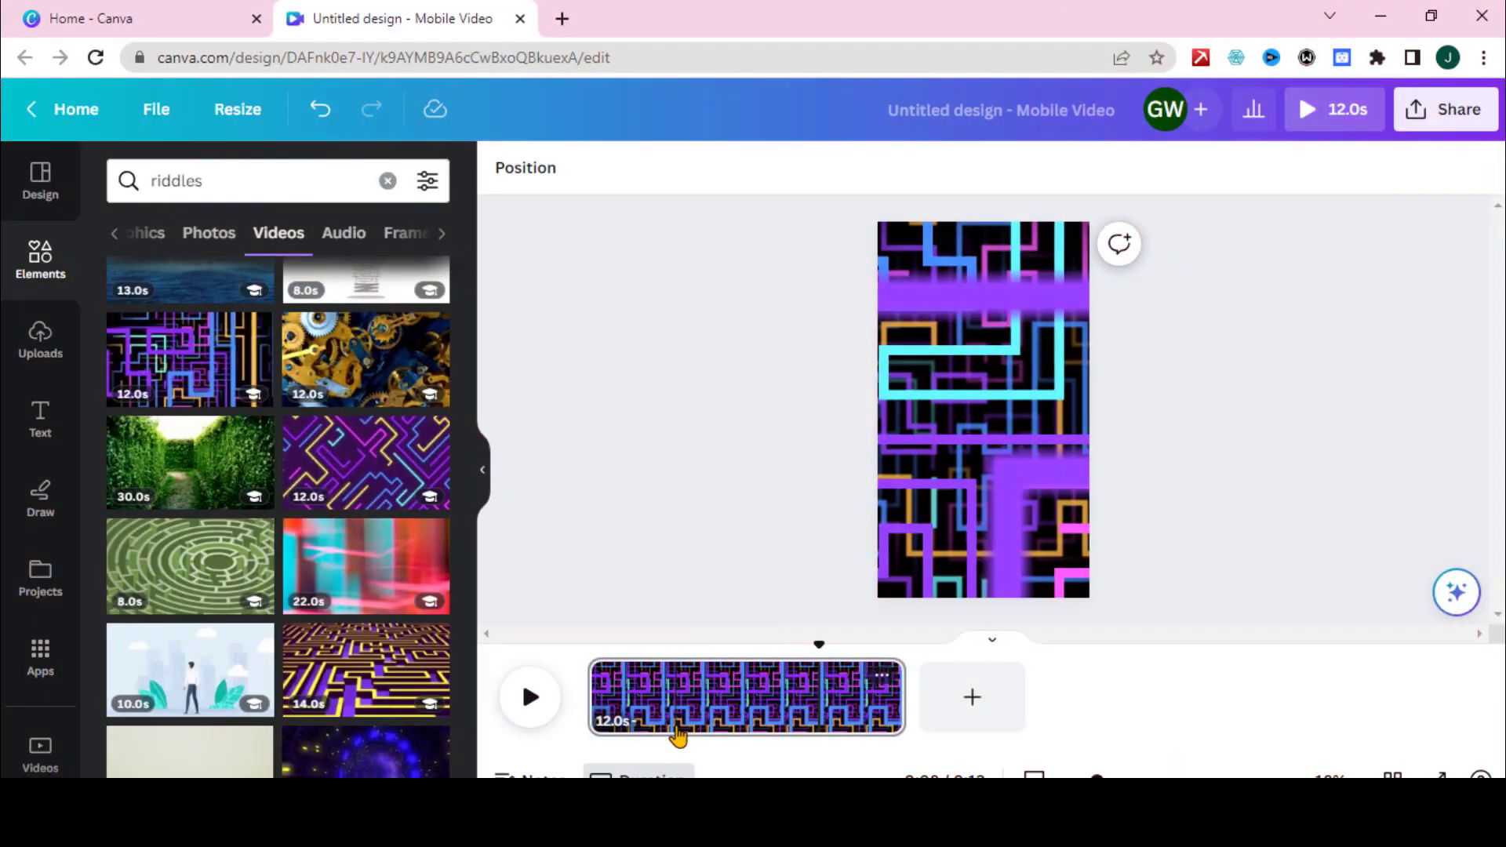
pyautogui.click(730, 722)
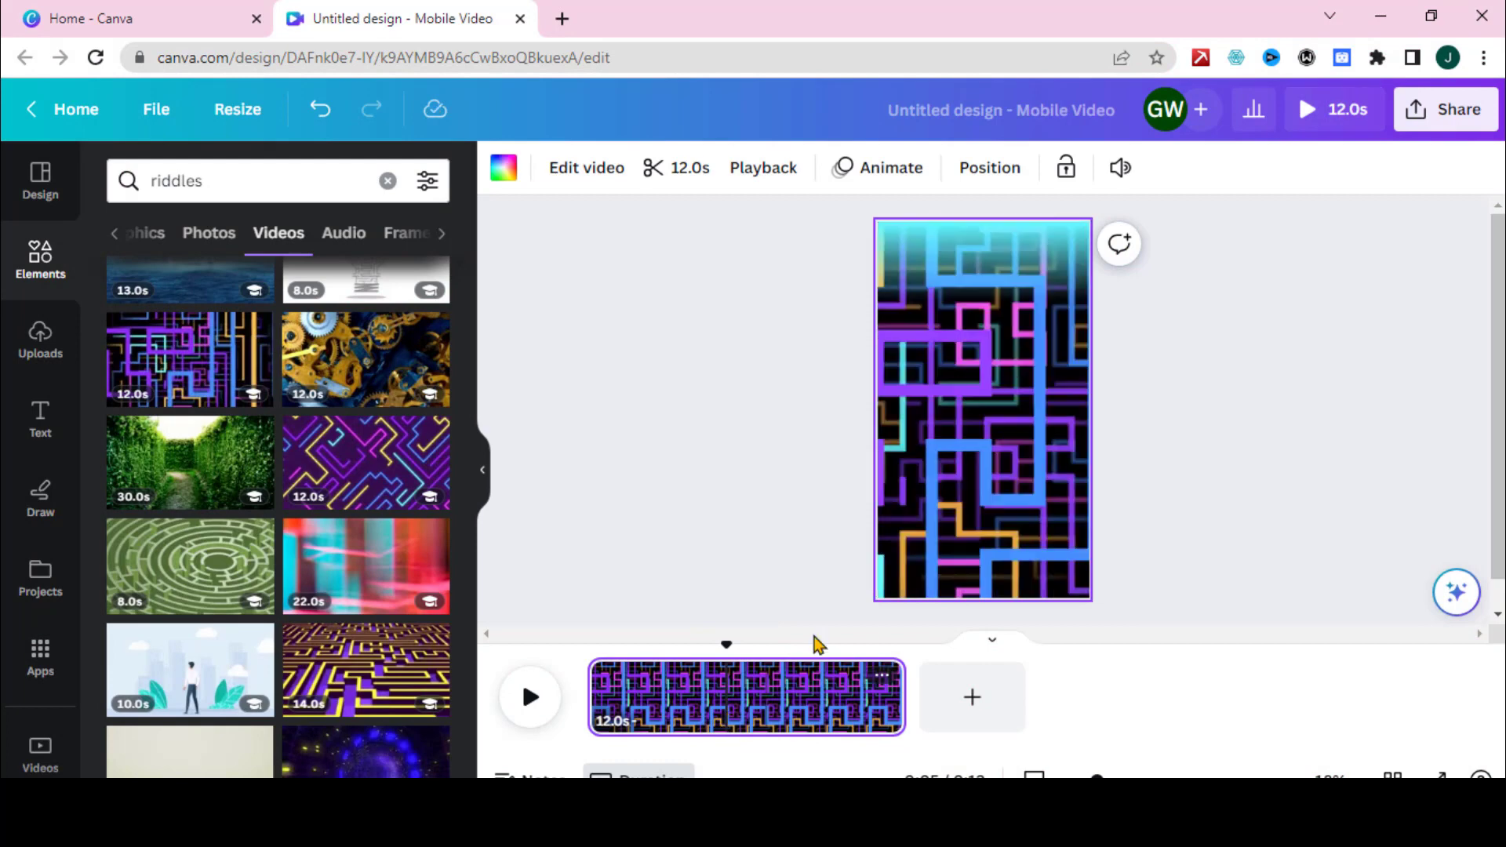
pyautogui.click(770, 169)
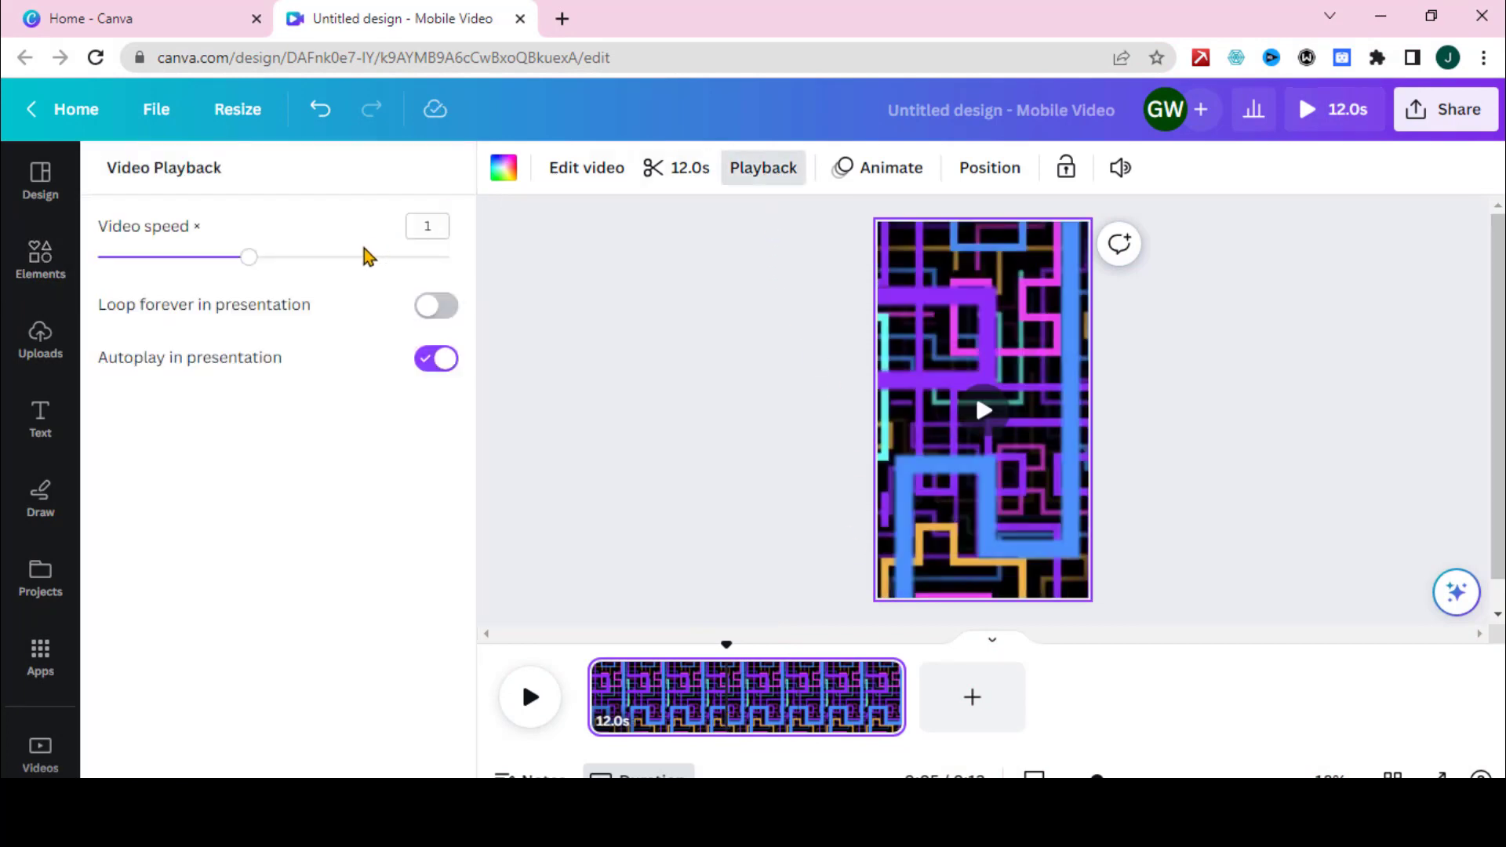
pyautogui.moveTo(252, 264); pyautogui.dragTo(206, 264)
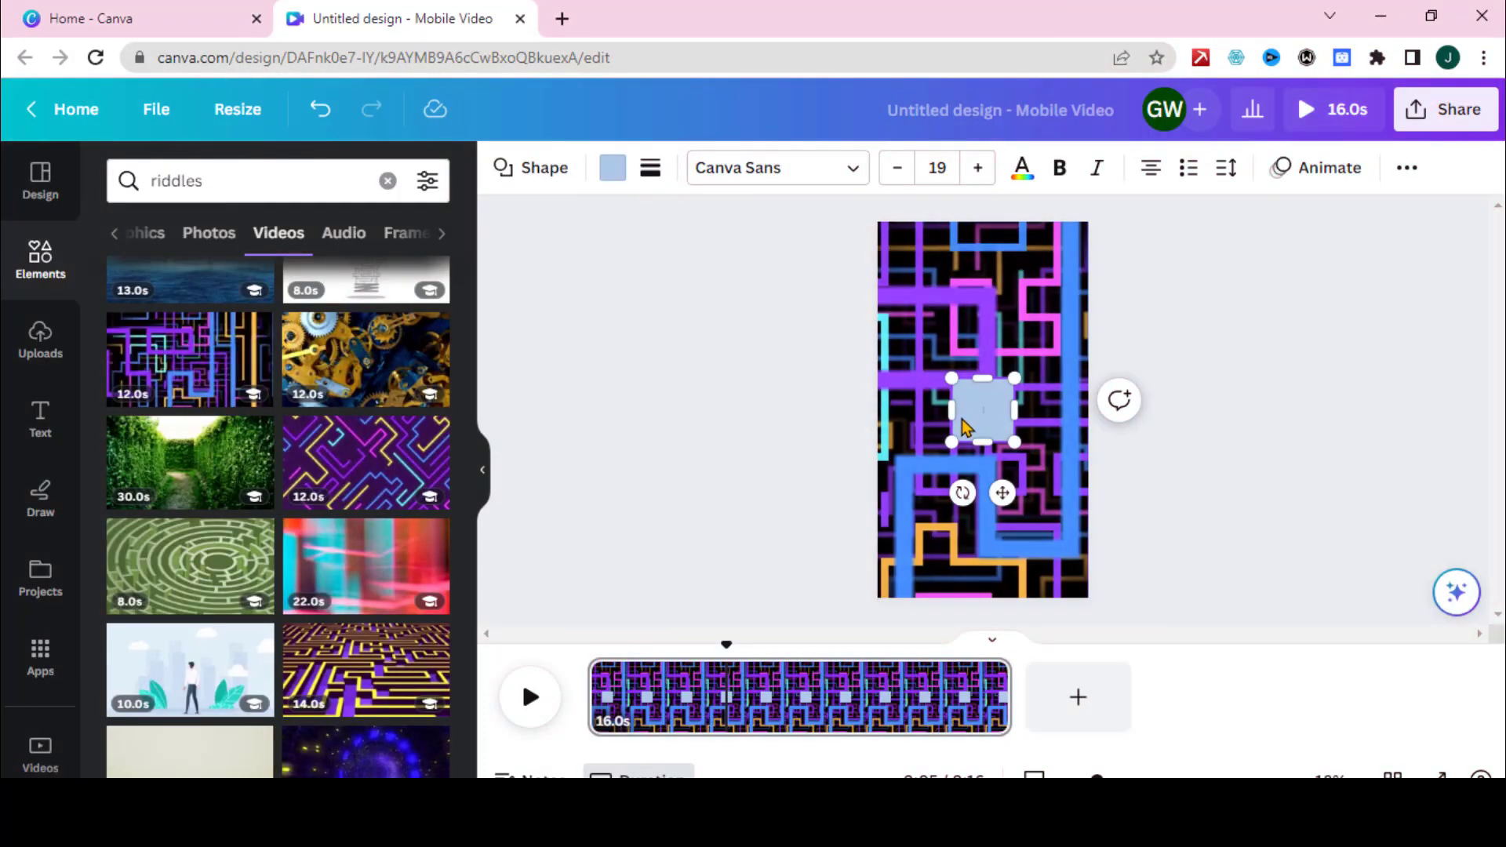
# Stretch the rectangle shape to cover the whole page
pyautogui.moveTo(982, 442); pyautogui.dragTo(982, 597)
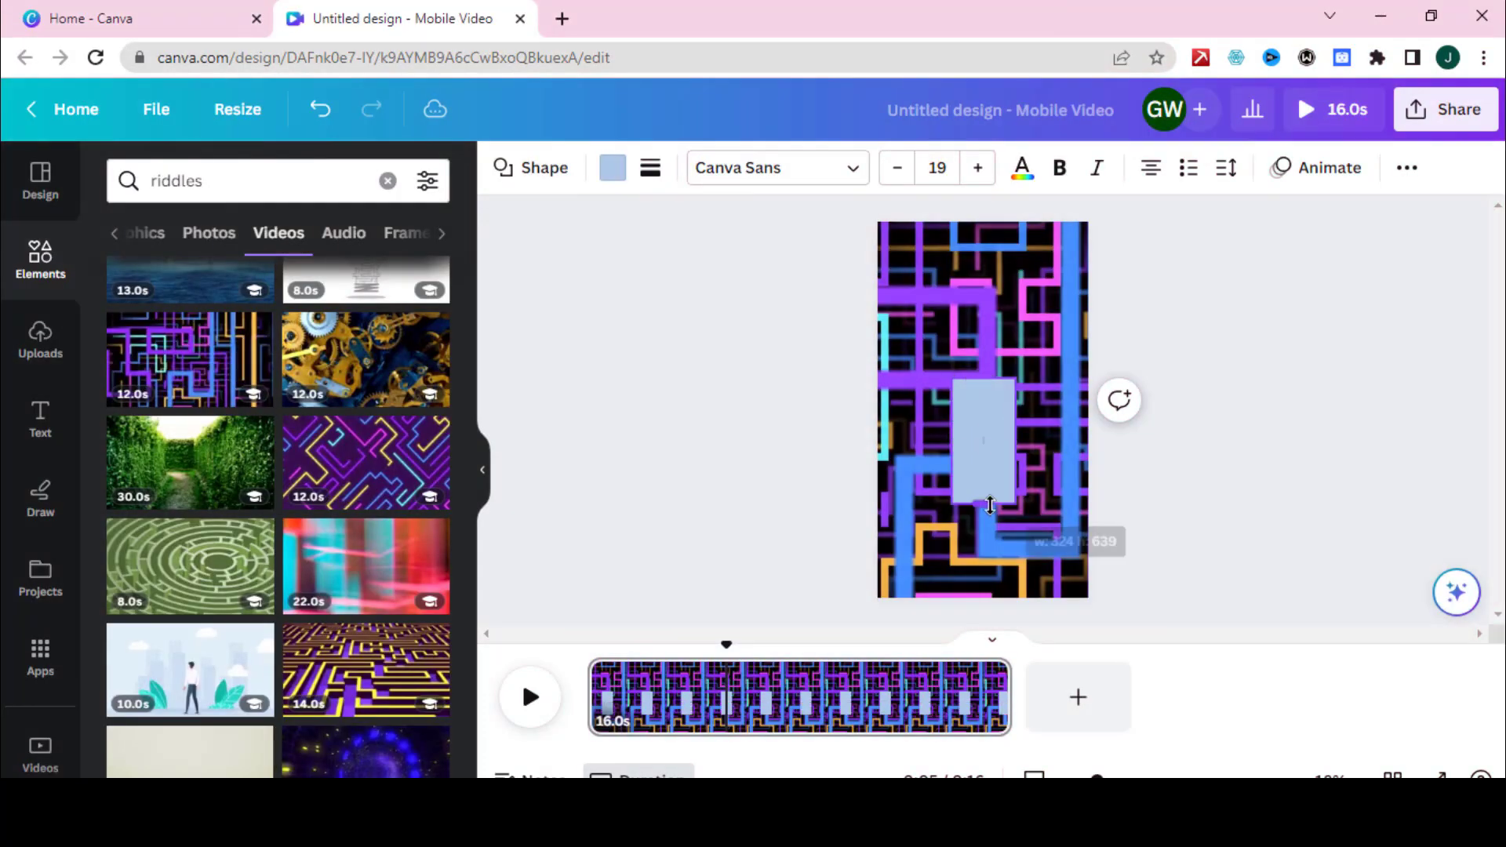
pyautogui.moveTo(1015, 487); pyautogui.dragTo(1088, 488)
pyautogui.moveTo(951, 488); pyautogui.dragTo(859, 488)
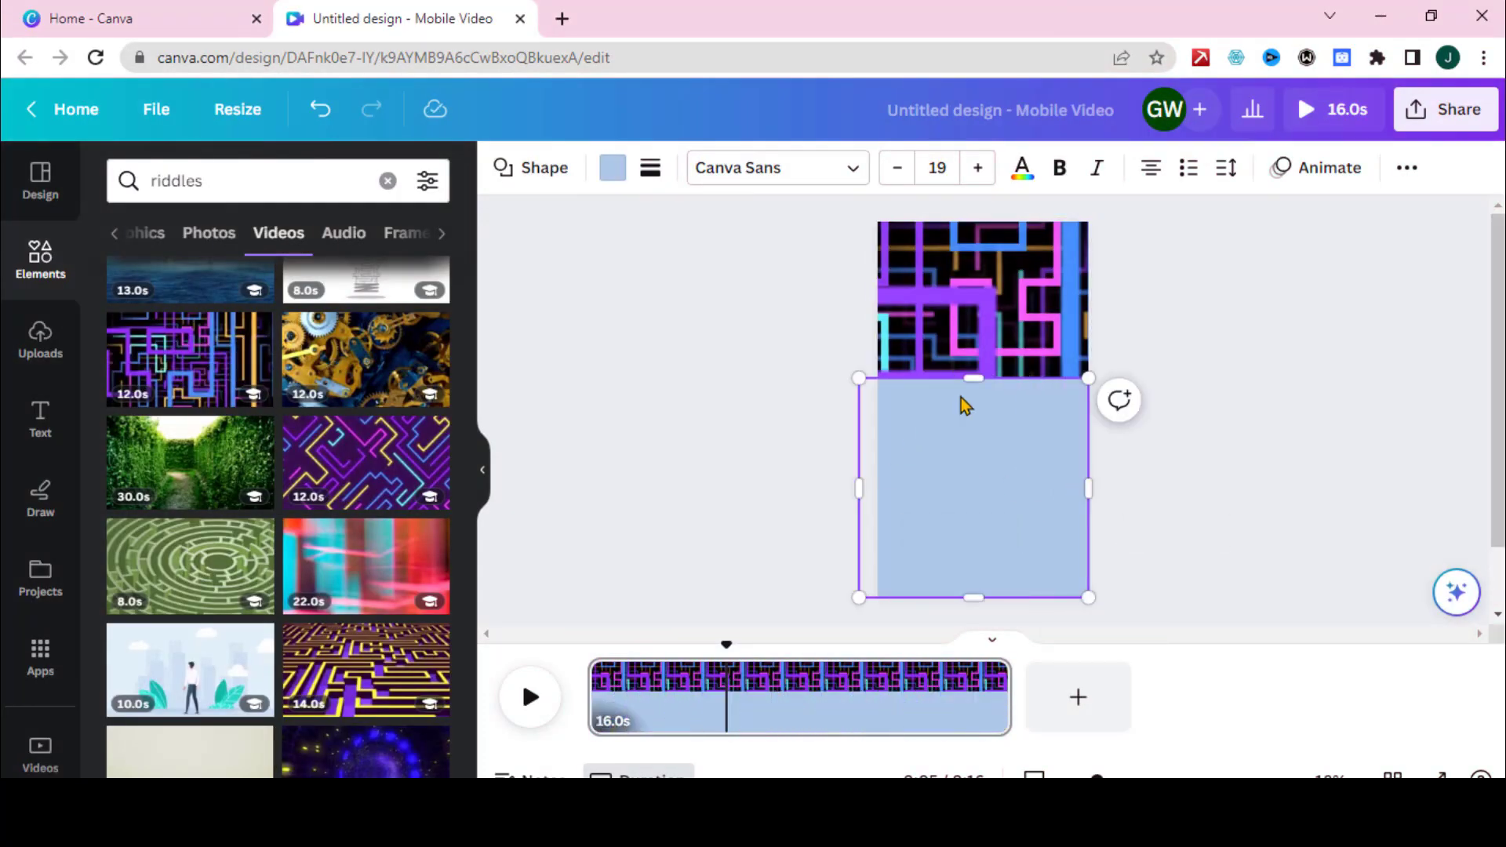
pyautogui.moveTo(974, 378); pyautogui.dragTo(973, 222)
# Colour the rectangle black and lower its transparency so the maze shows through dimmed
pyautogui.click(611, 168)
pyautogui.click(248, 300)
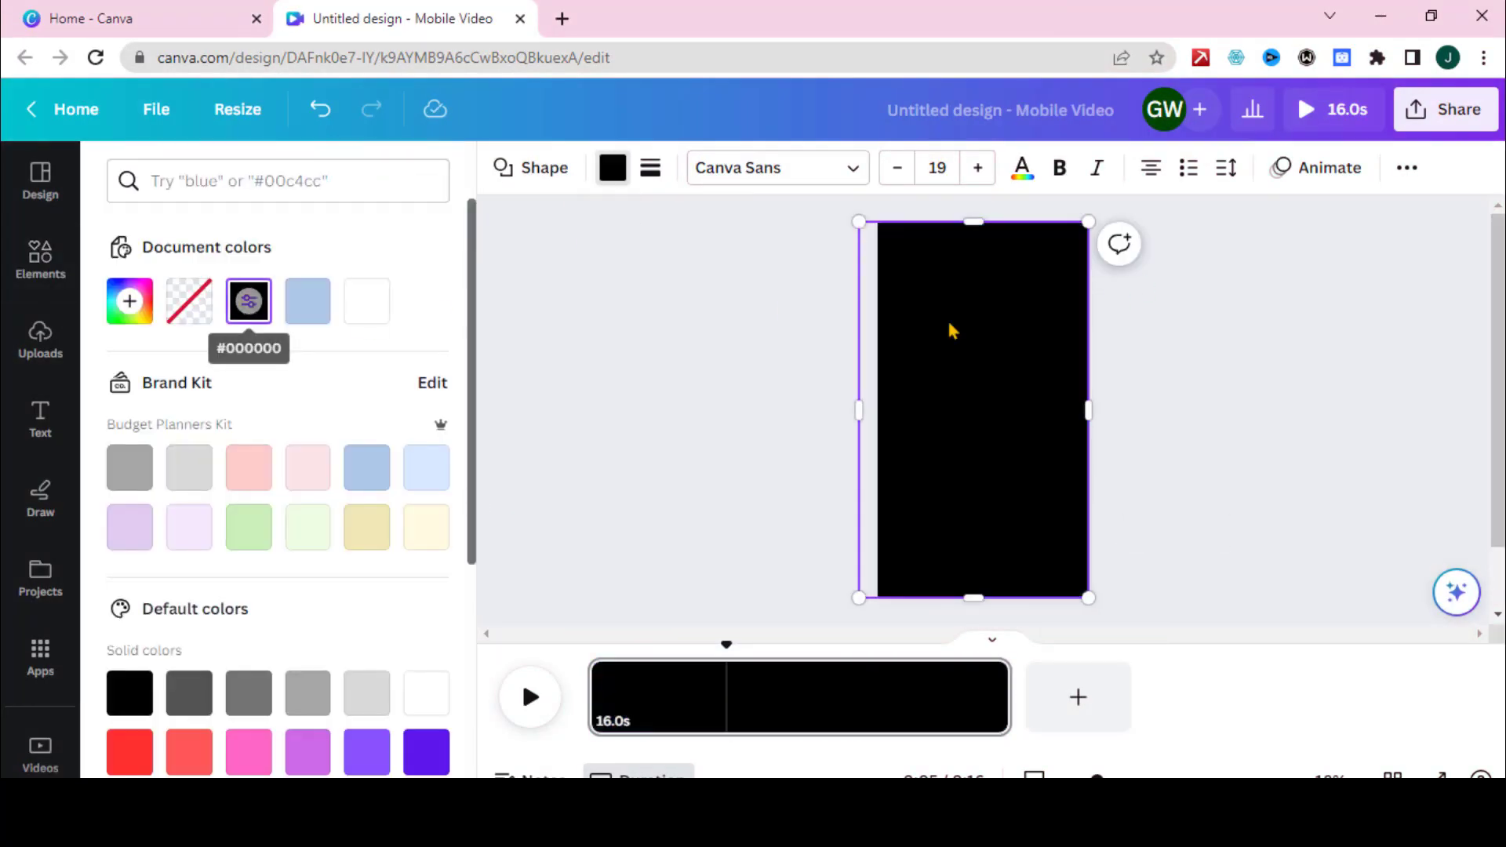
pyautogui.click(1407, 167)
pyautogui.click(1357, 221)
pyautogui.moveTo(1355, 308)
pyautogui.mouseDown()
pyautogui.moveTo(1213, 308)
pyautogui.moveTo(1258, 308)
pyautogui.mouseUp()
pyautogui.click(710, 450)
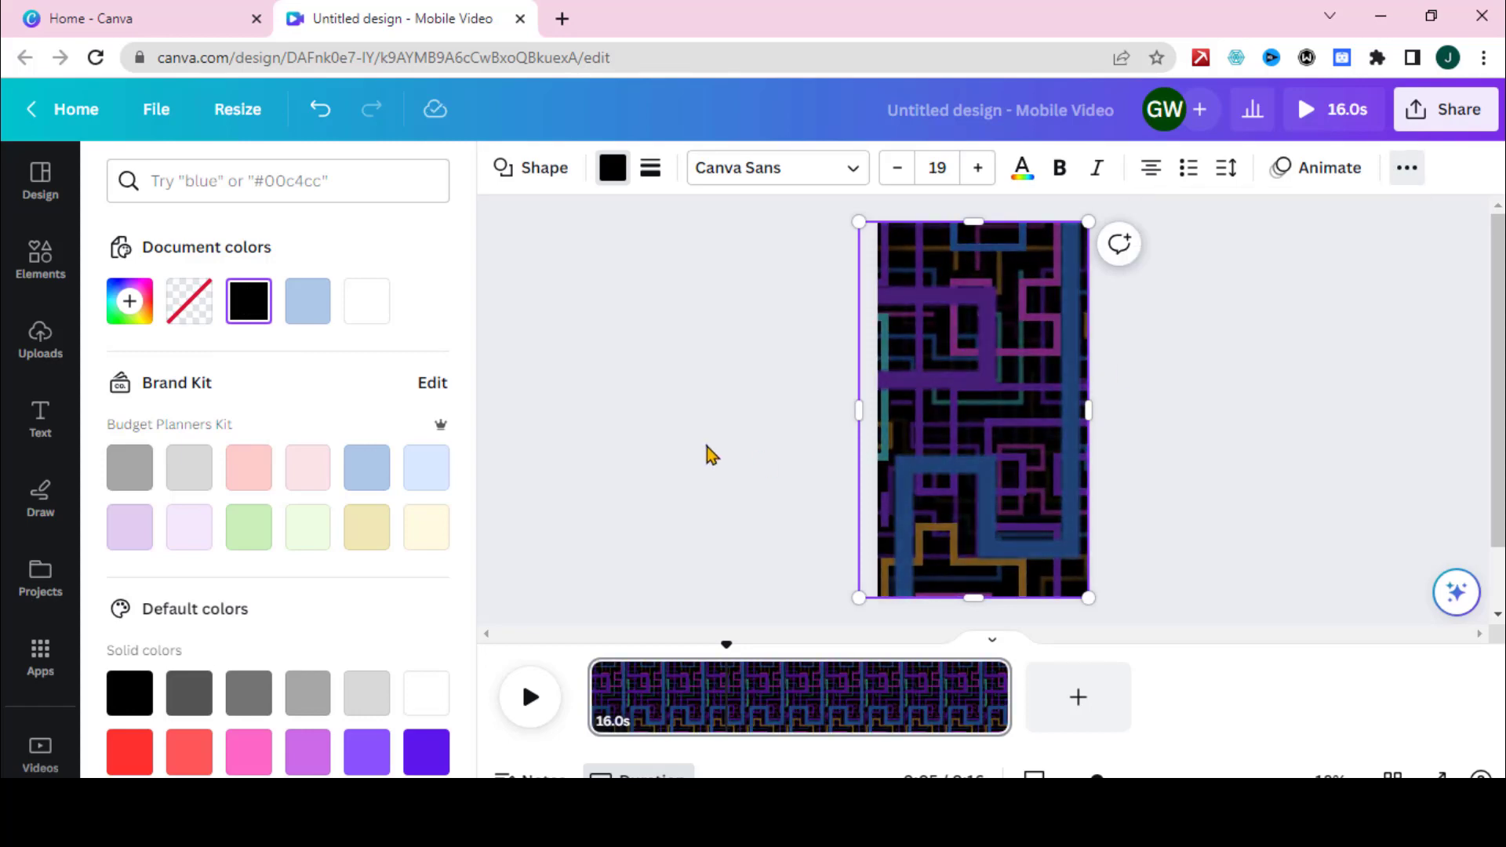
# Add a heading at the top of the page reading 'Riddle'
pyautogui.click(51, 428)
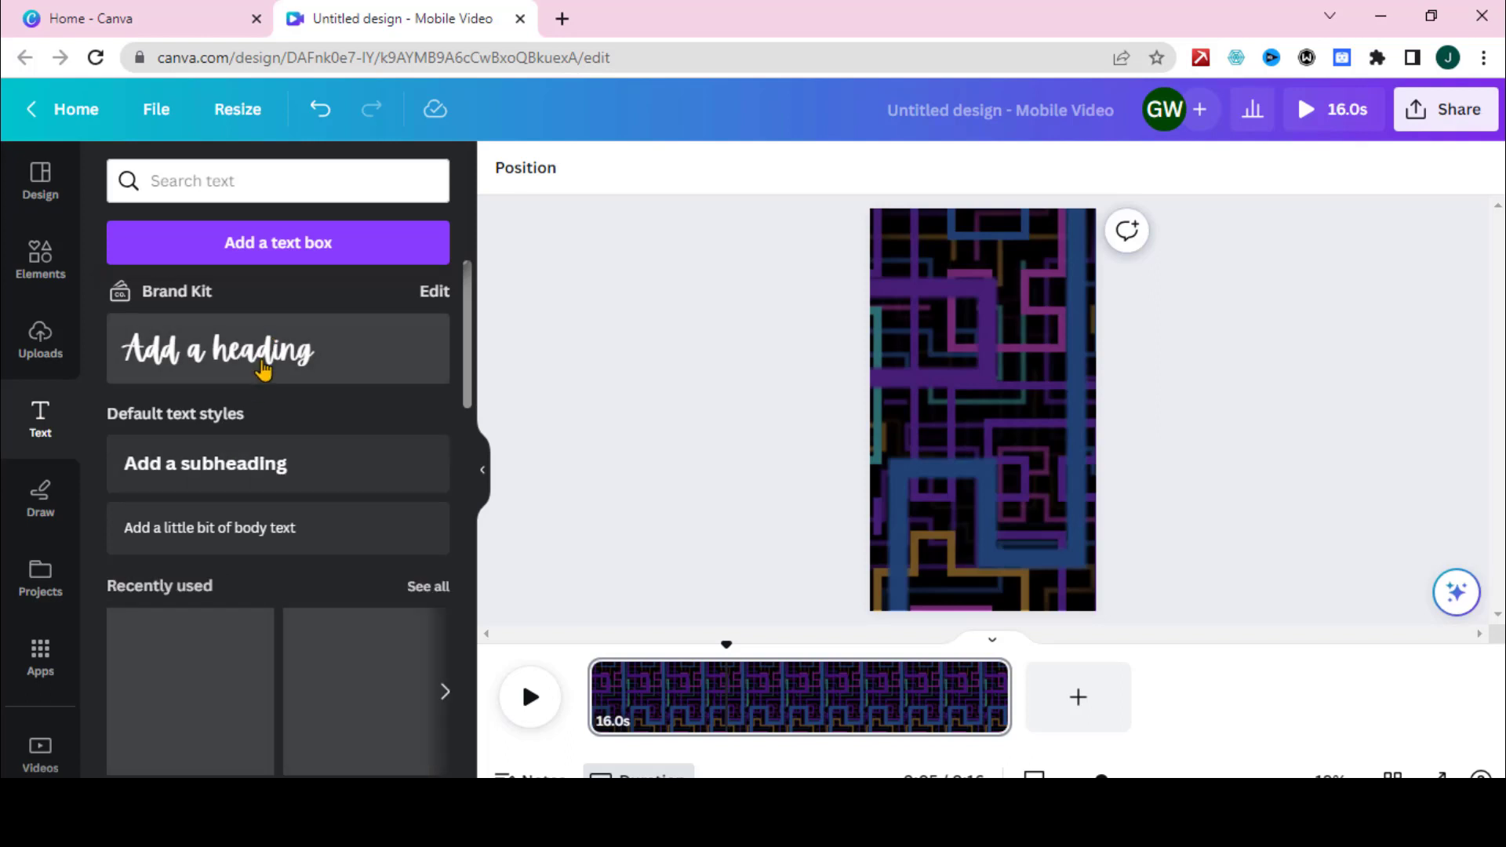
pyautogui.click(263, 365)
pyautogui.moveTo(977, 404); pyautogui.dragTo(976, 243)
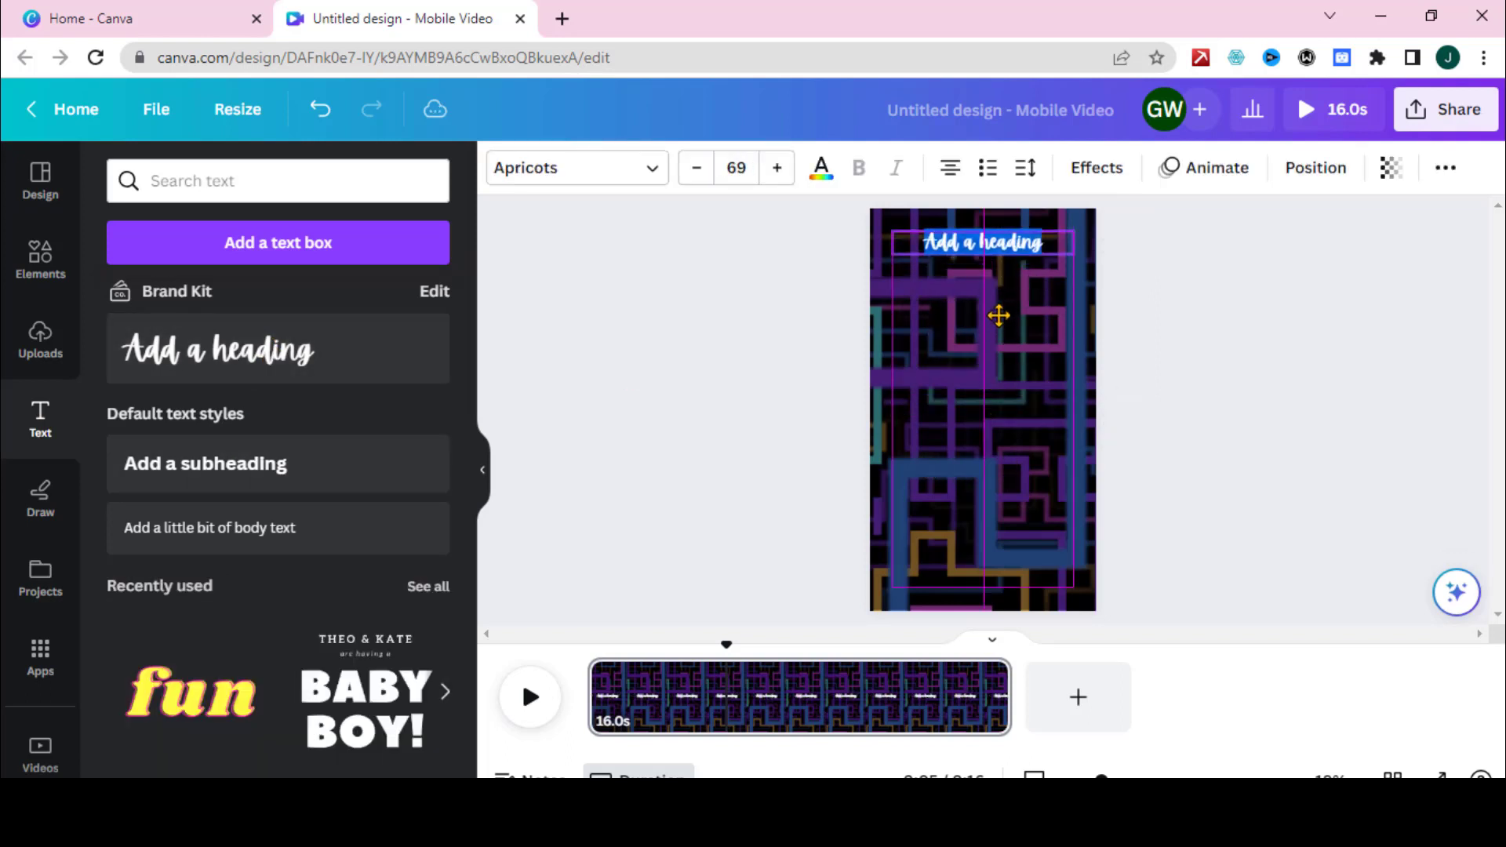
pyautogui.doubleClick(971, 245)
pyautogui.write('Riddle')
# Set the title to Poppins ExtraBold size 175, centred and in uppercase
pyautogui.click(653, 169)
pyautogui.scroll(-3, 282, 487)
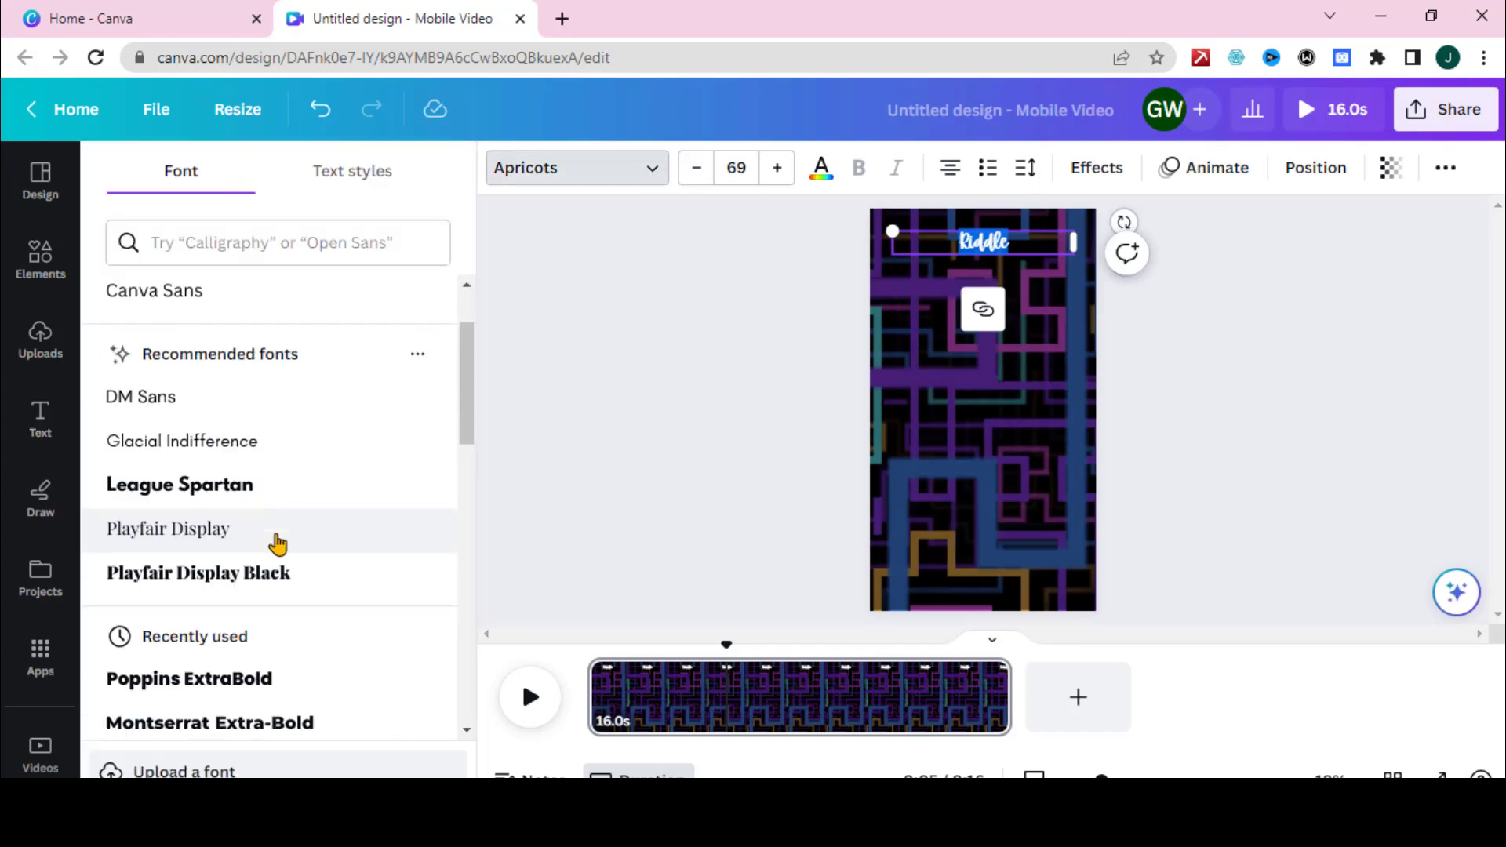
pyautogui.click(267, 679)
pyautogui.click(776, 168)
pyautogui.click(778, 168)
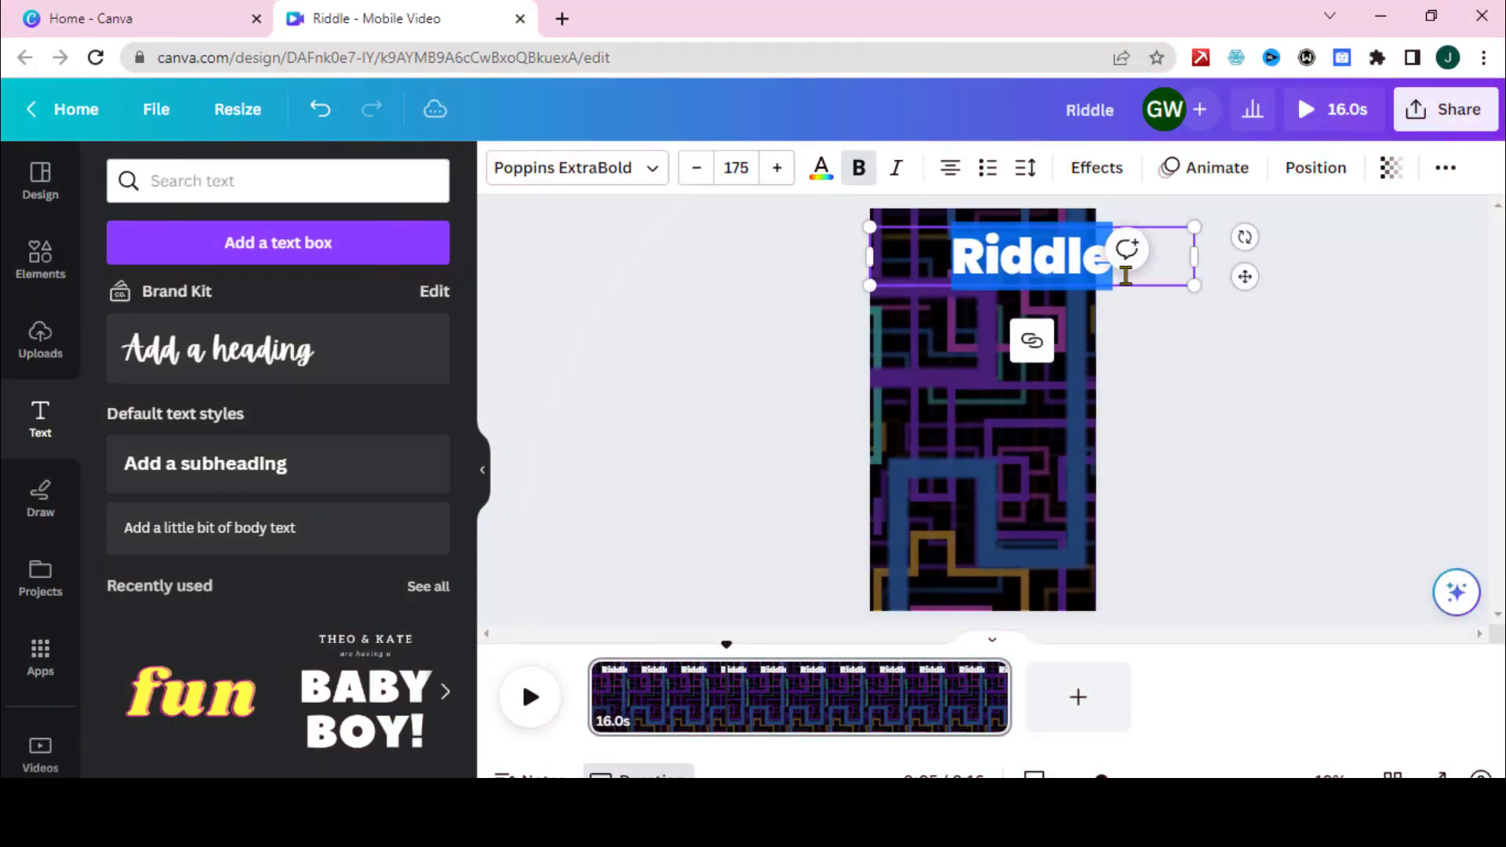
pyautogui.moveTo(1244, 276); pyautogui.dragTo(1195, 280)
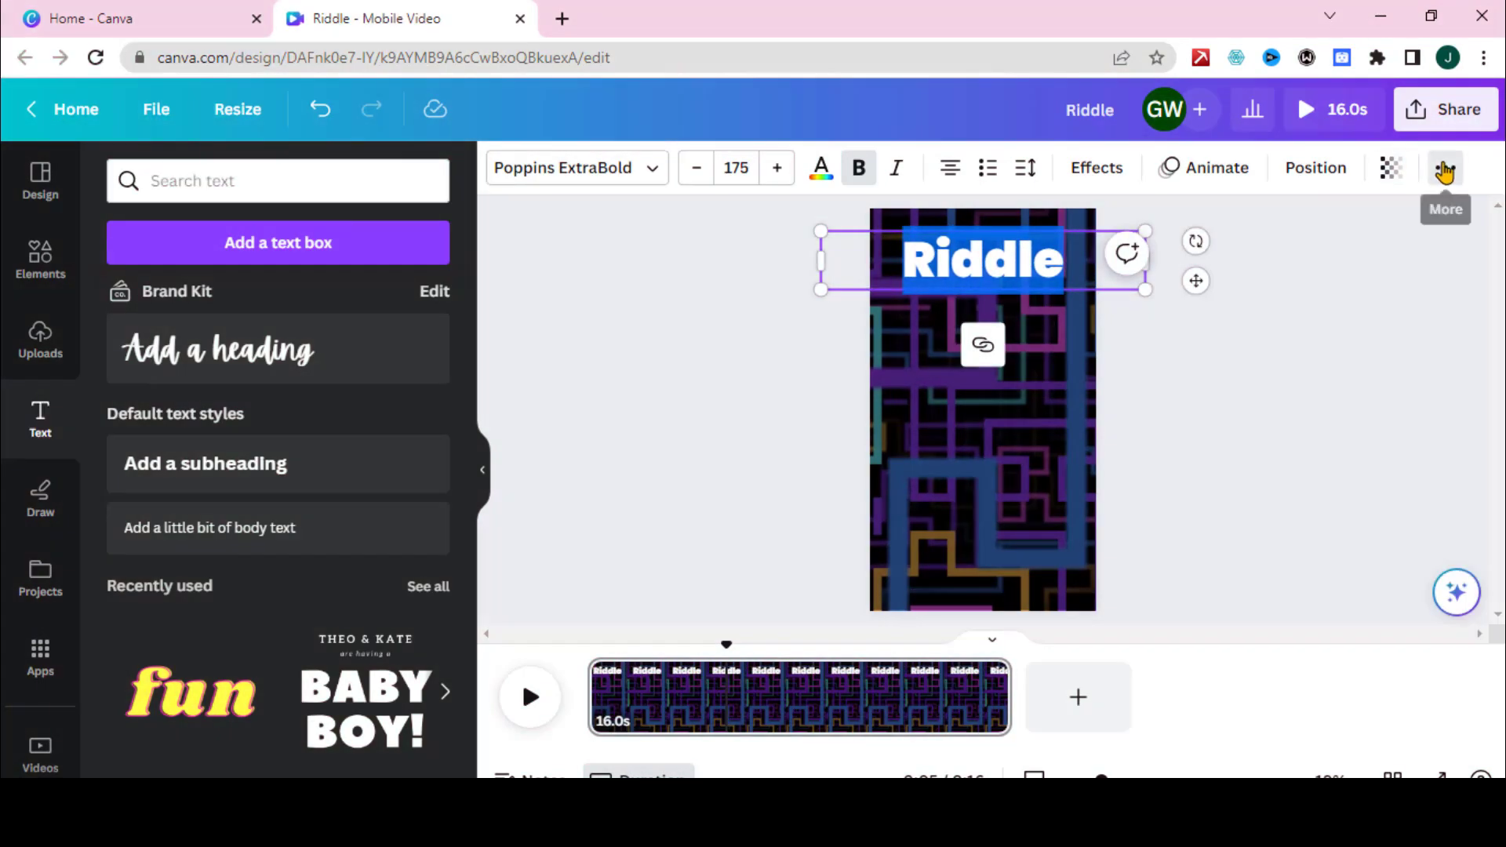
pyautogui.click(1445, 168)
pyautogui.click(1343, 222)
pyautogui.click(973, 259)
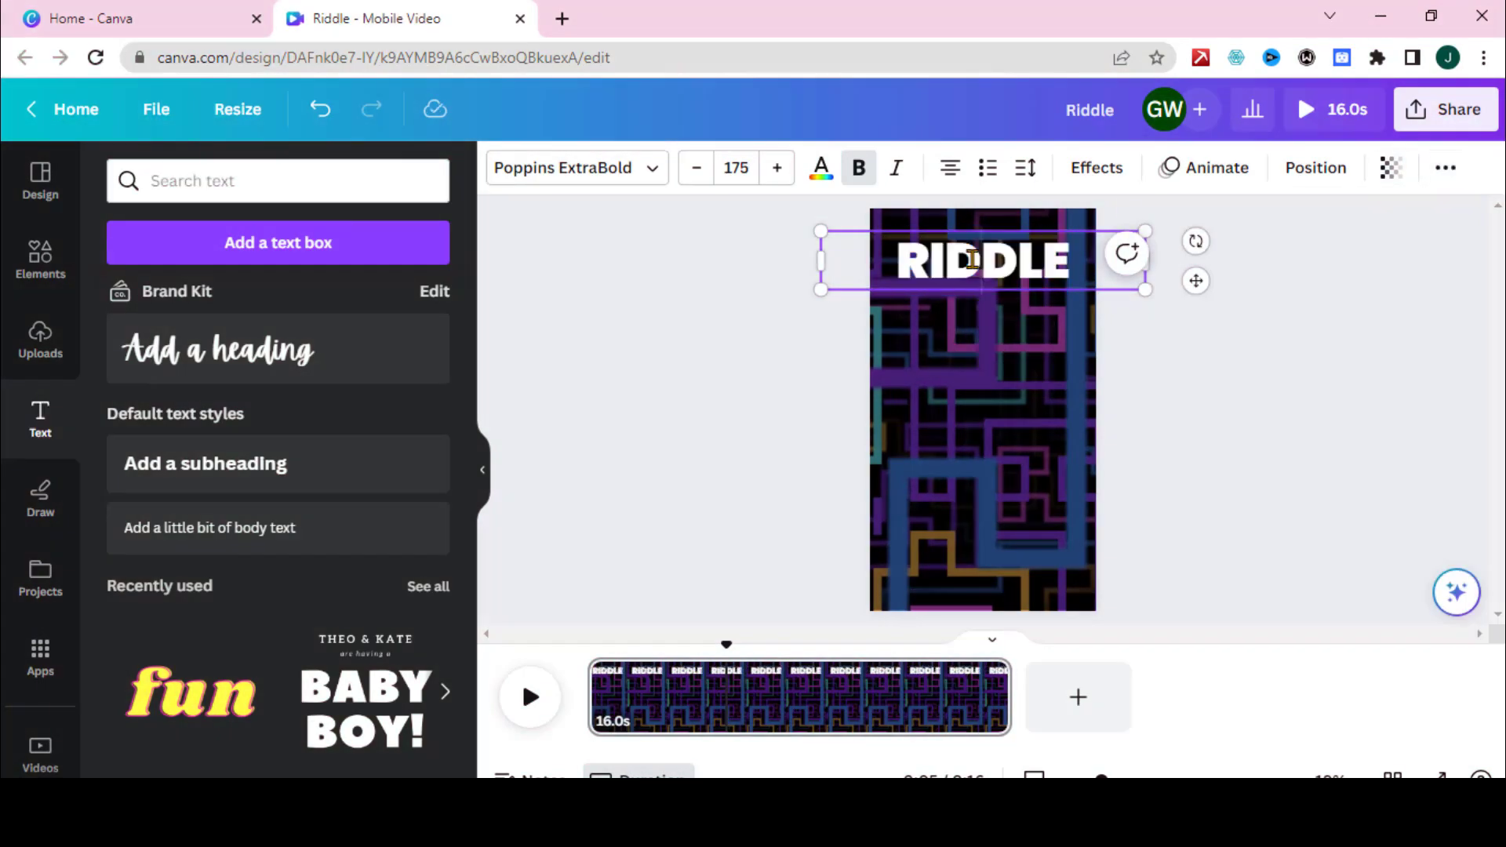
# Give the RIDDLE title a yellow text background with high roundness
pyautogui.doubleClick(1022, 264)
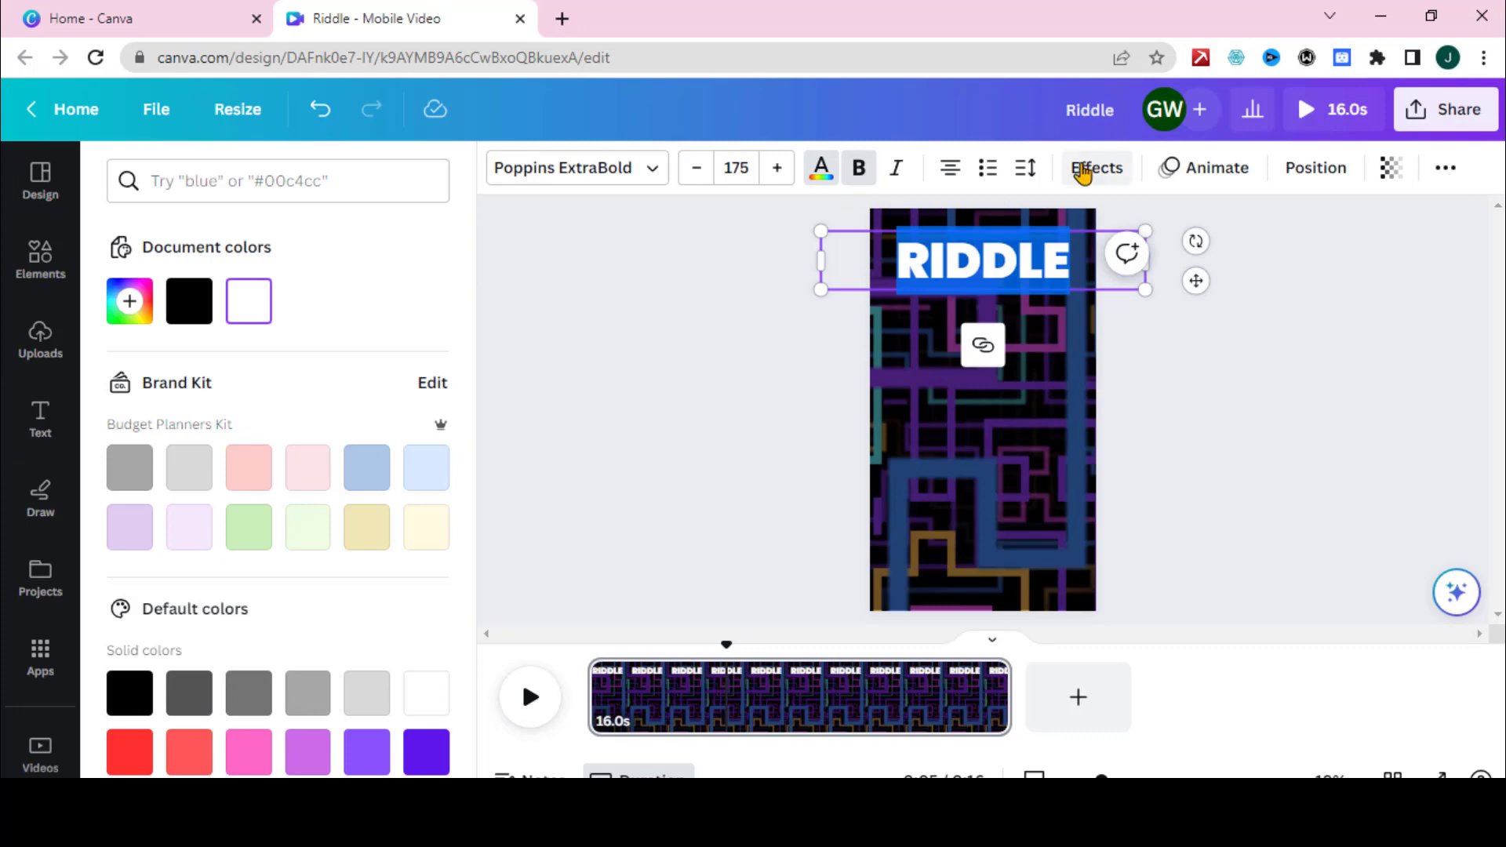
pyautogui.click(1083, 174)
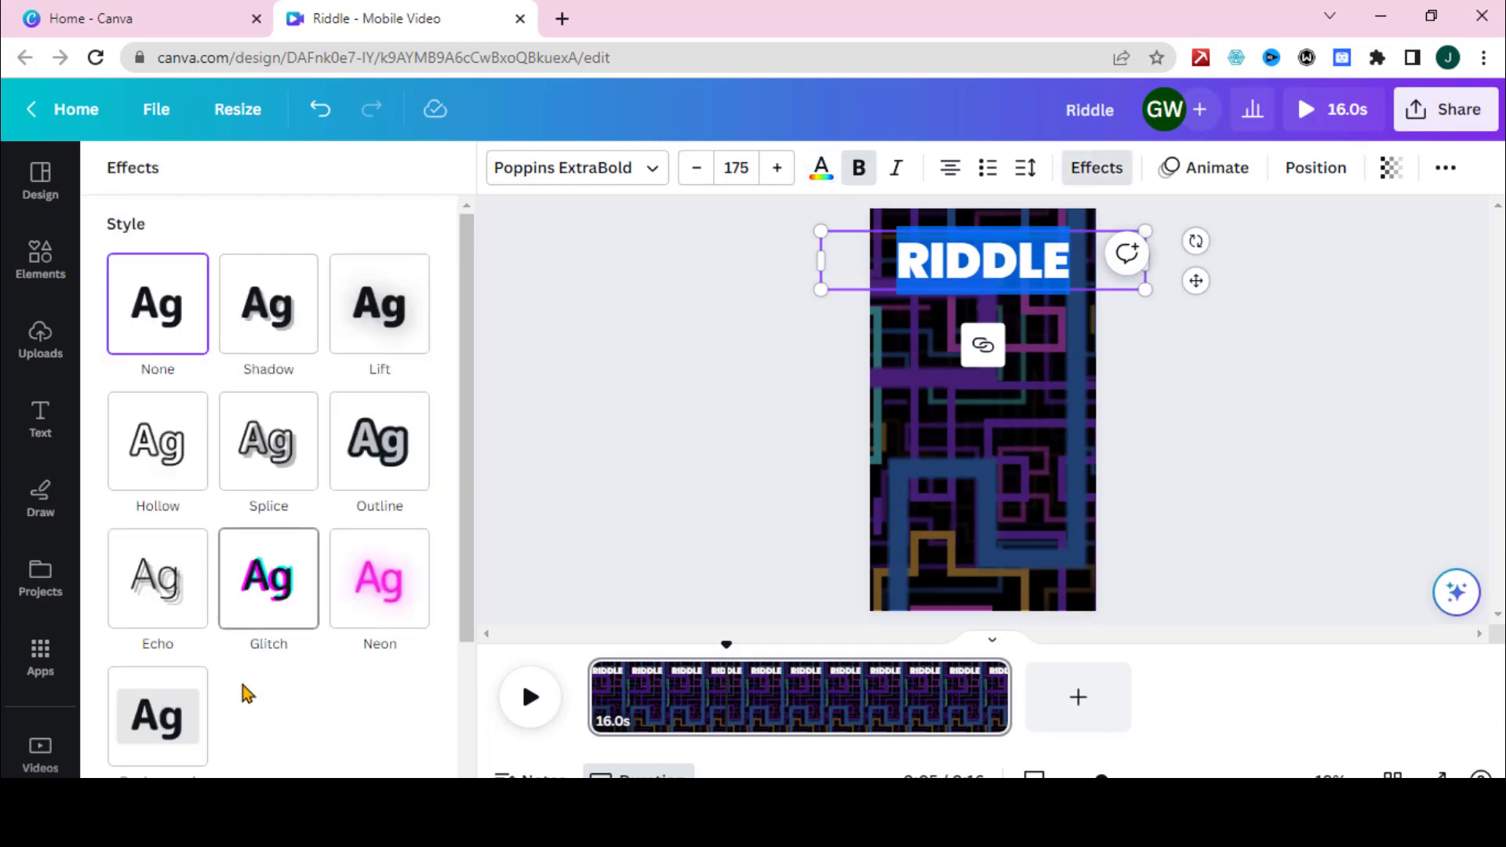
pyautogui.click(173, 735)
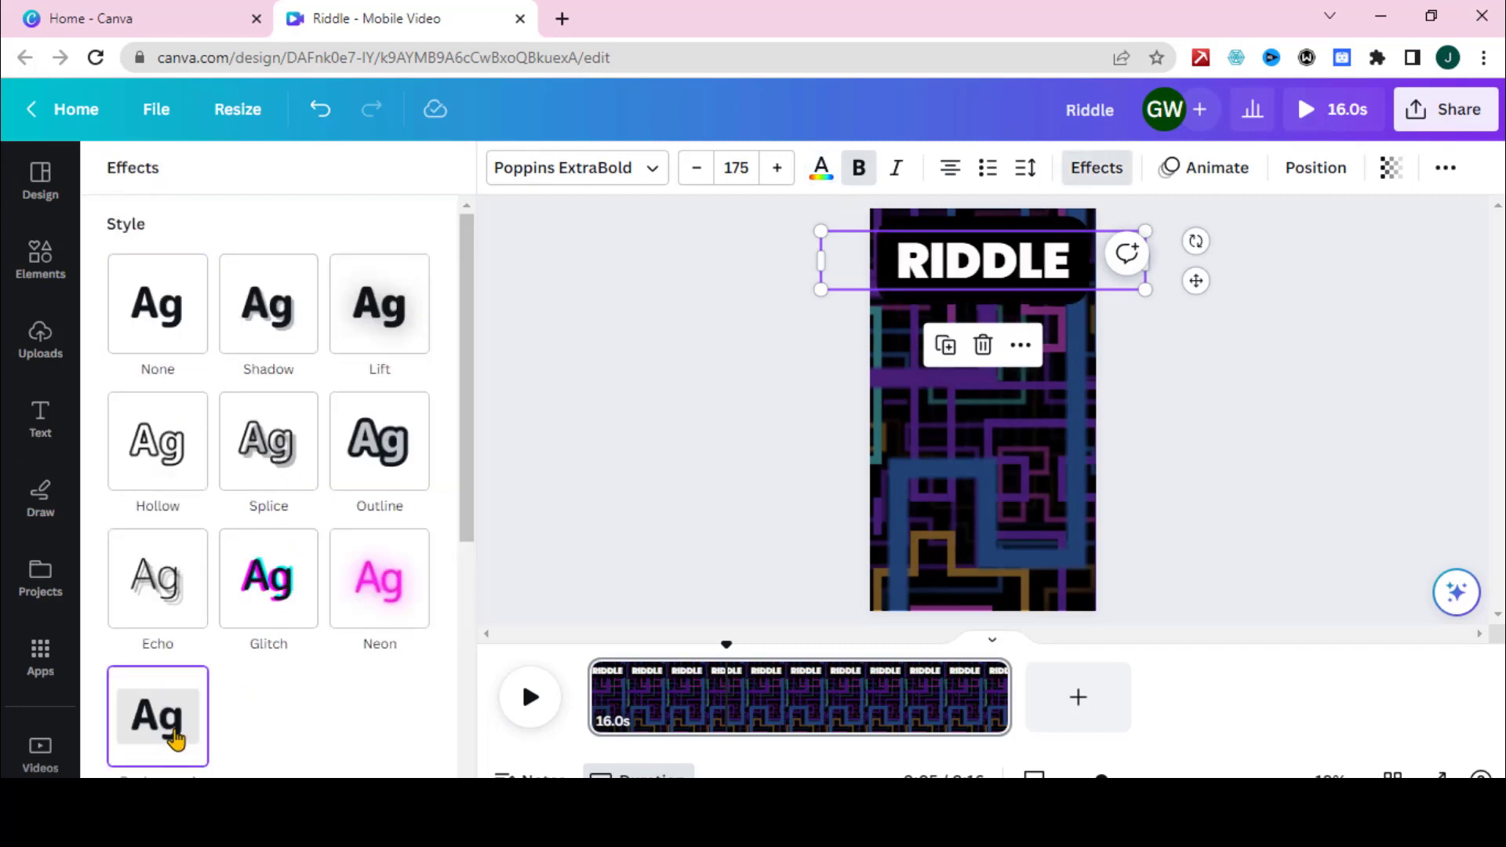
pyautogui.scroll(-5, 208, 693)
pyautogui.click(410, 572)
pyautogui.click(123, 348)
pyautogui.click(174, 535)
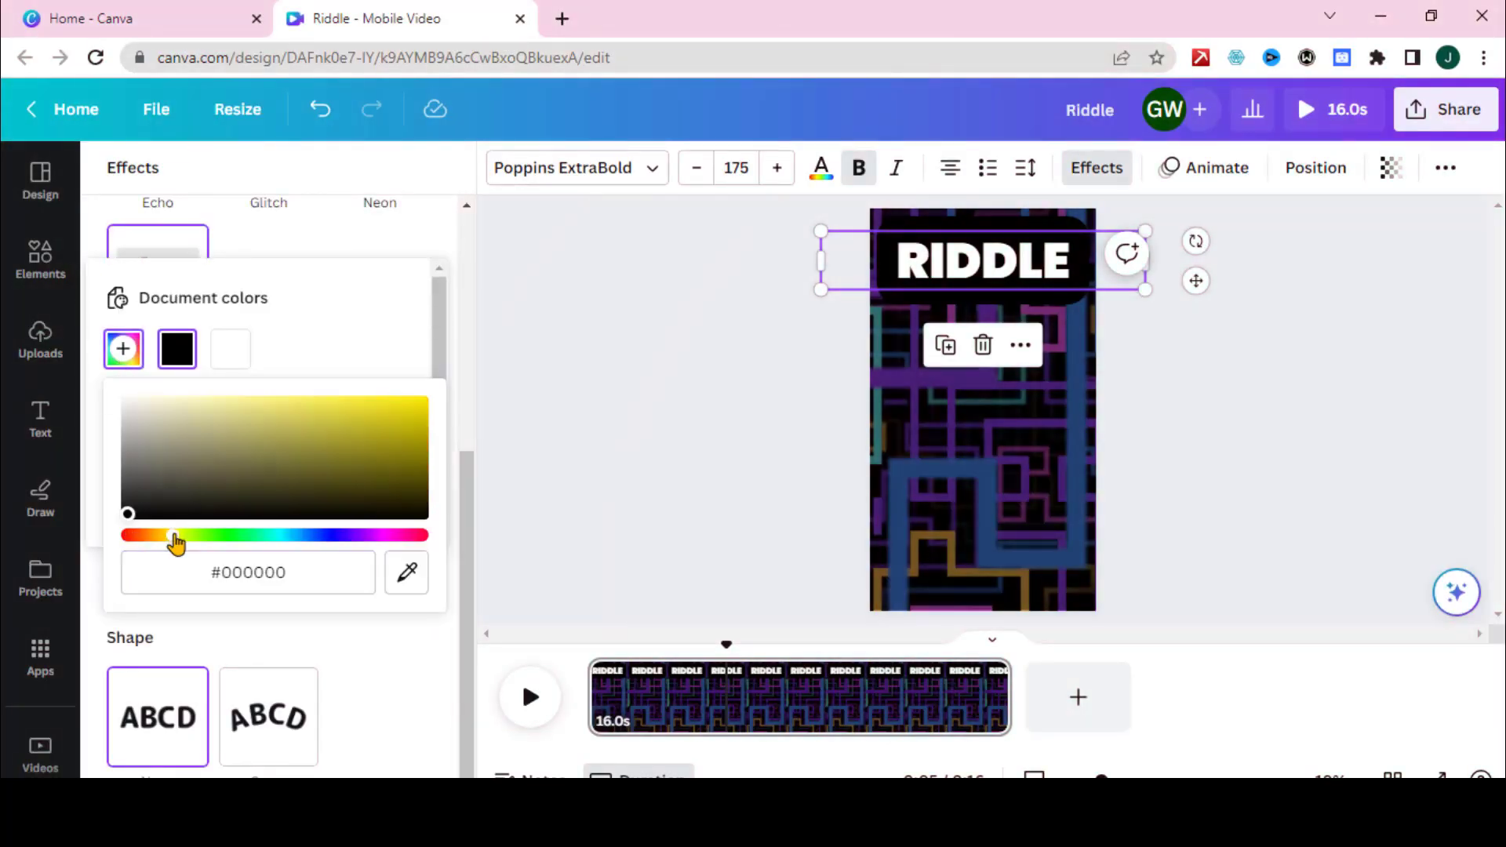
pyautogui.click(423, 402)
pyautogui.moveTo(175, 535); pyautogui.dragTo(157, 541)
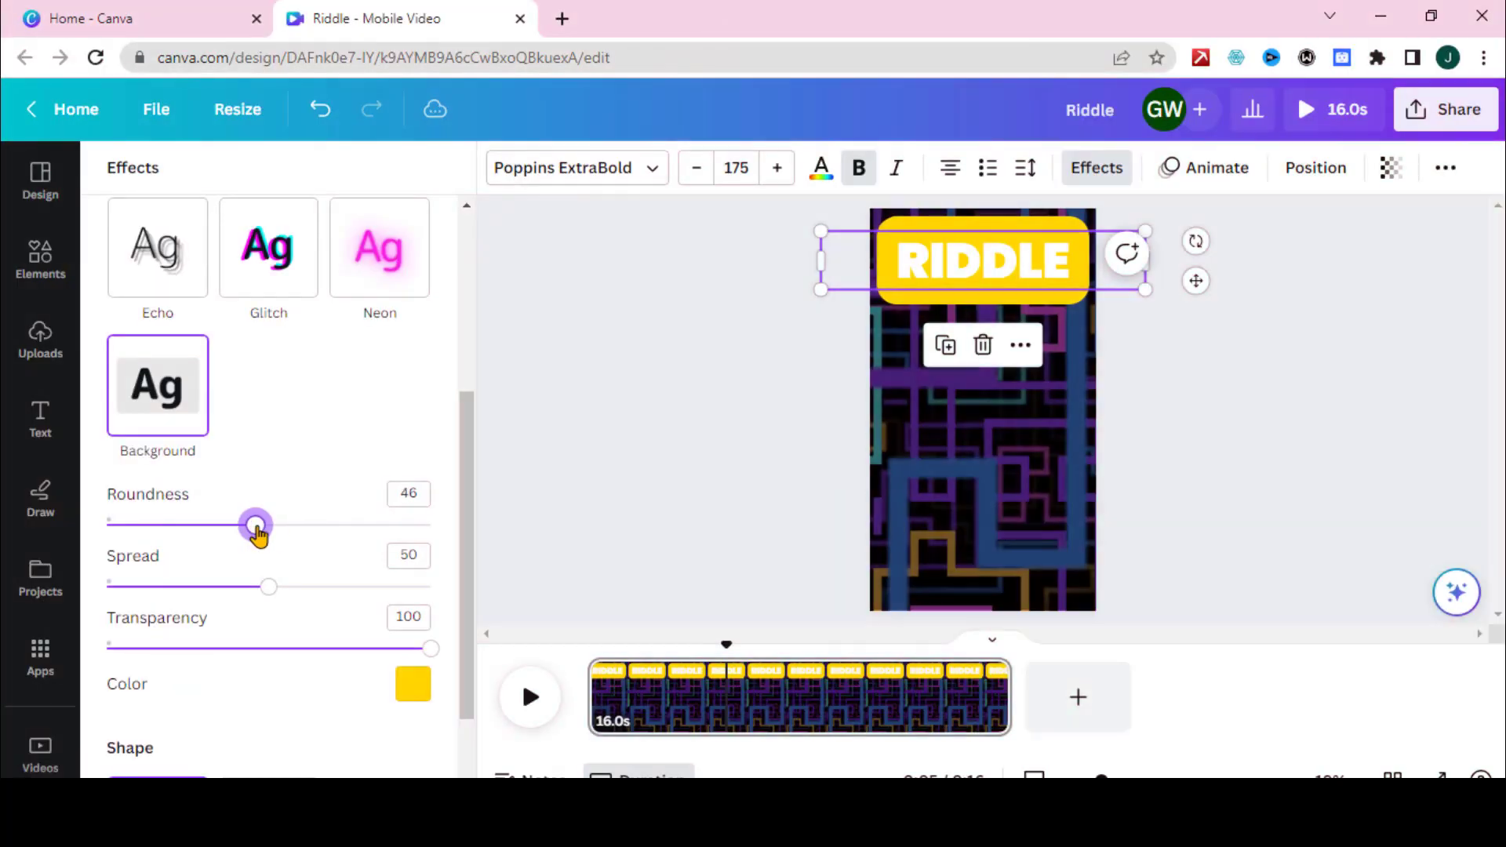
pyautogui.moveTo(261, 535); pyautogui.dragTo(380, 541)
pyautogui.moveTo(268, 586); pyautogui.dragTo(178, 582)
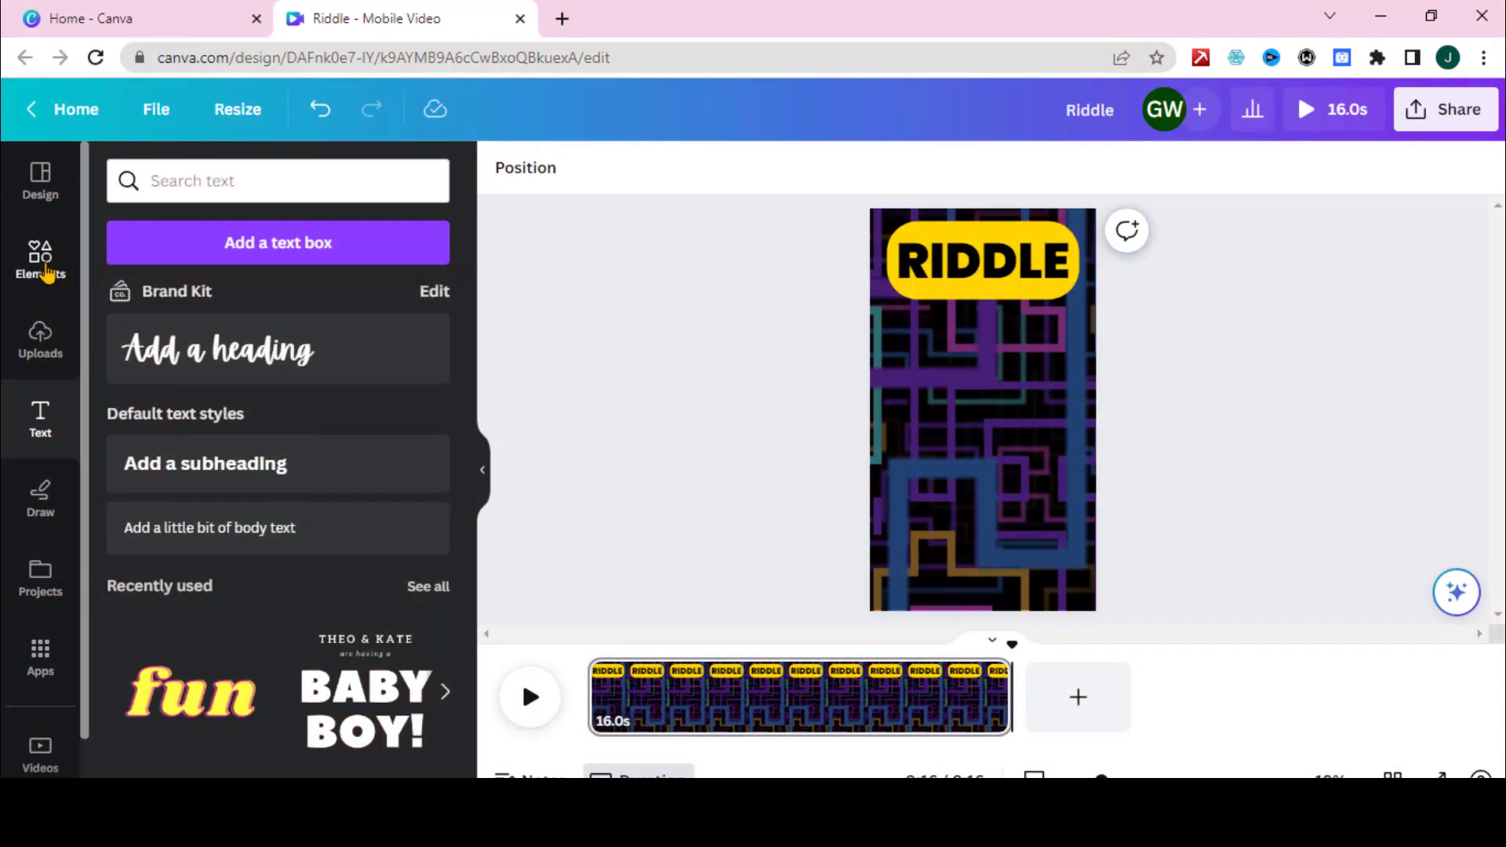
# Add a rounded square, resize it into a wide box mid-page, and fill it white
pyautogui.click(47, 272)
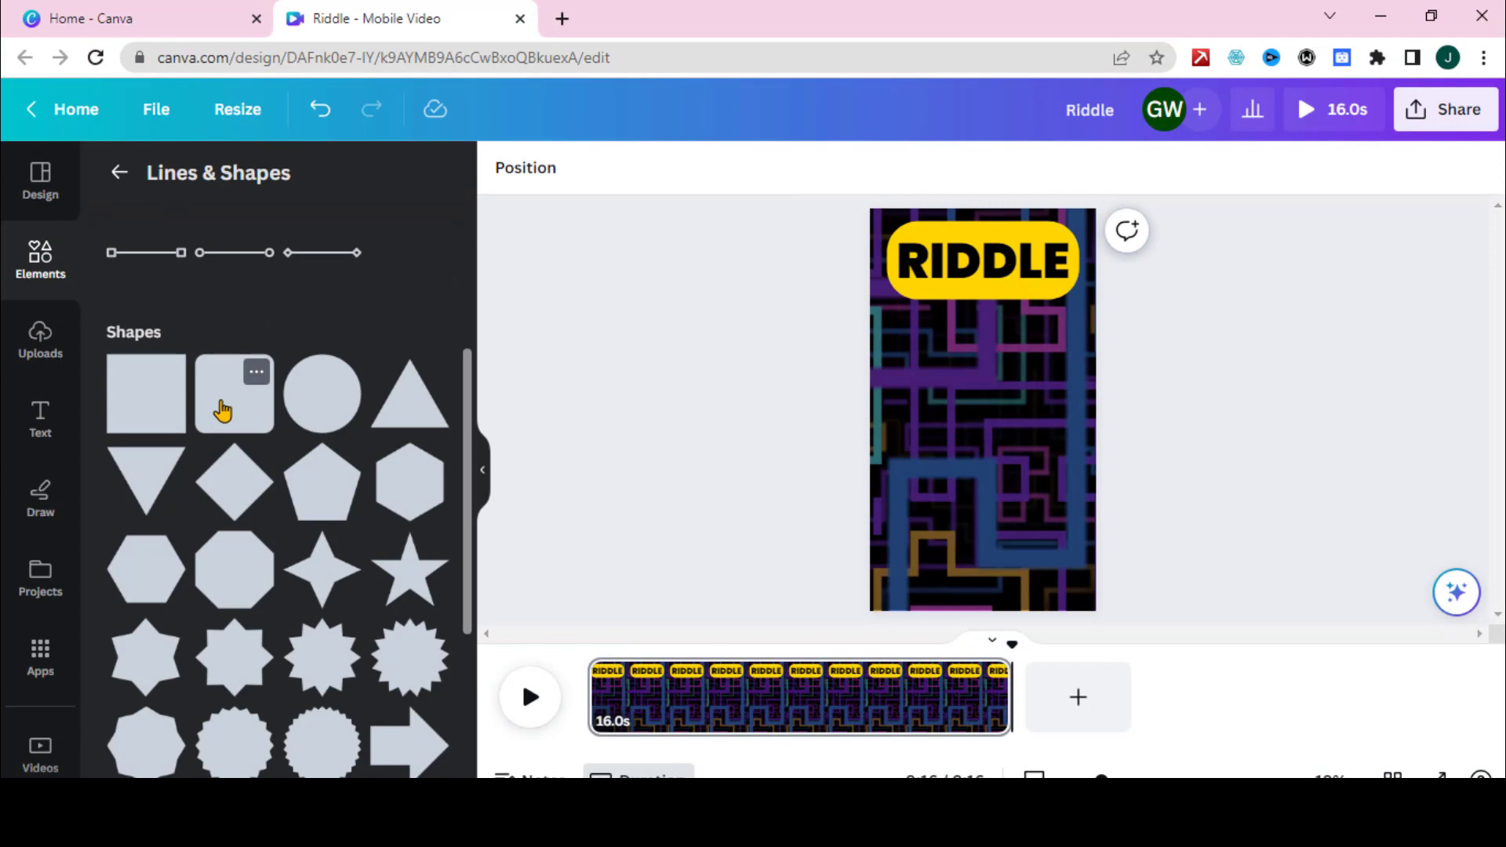
pyautogui.click(224, 409)
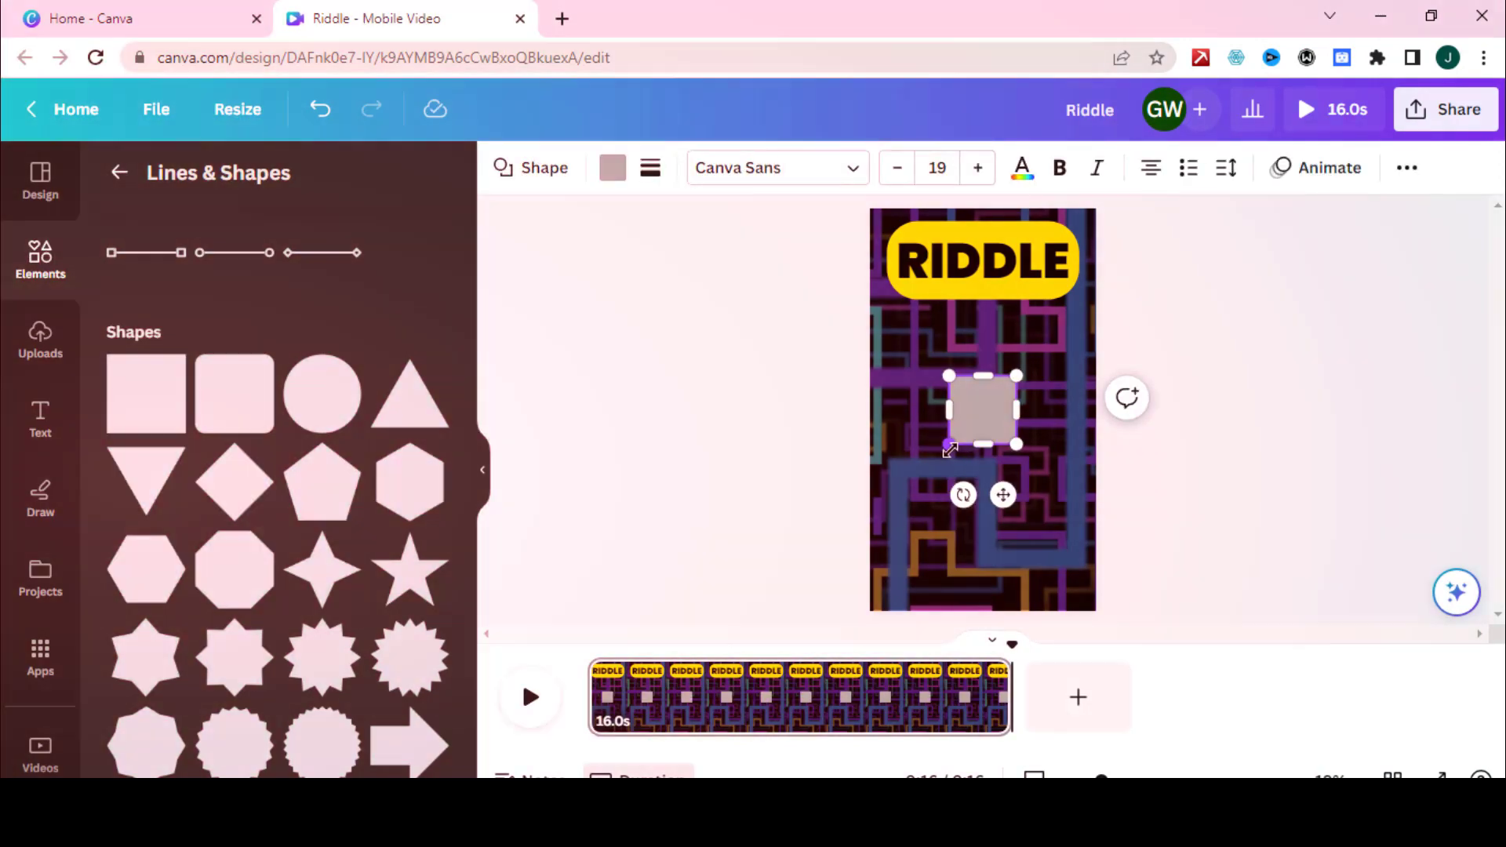
pyautogui.moveTo(948, 444); pyautogui.dragTo(882, 495)
pyautogui.moveTo(1017, 494)
pyautogui.mouseDown()
pyautogui.moveTo(1085, 533)
pyautogui.moveTo(1048, 471)
pyautogui.mouseUp()
pyautogui.click(612, 168)
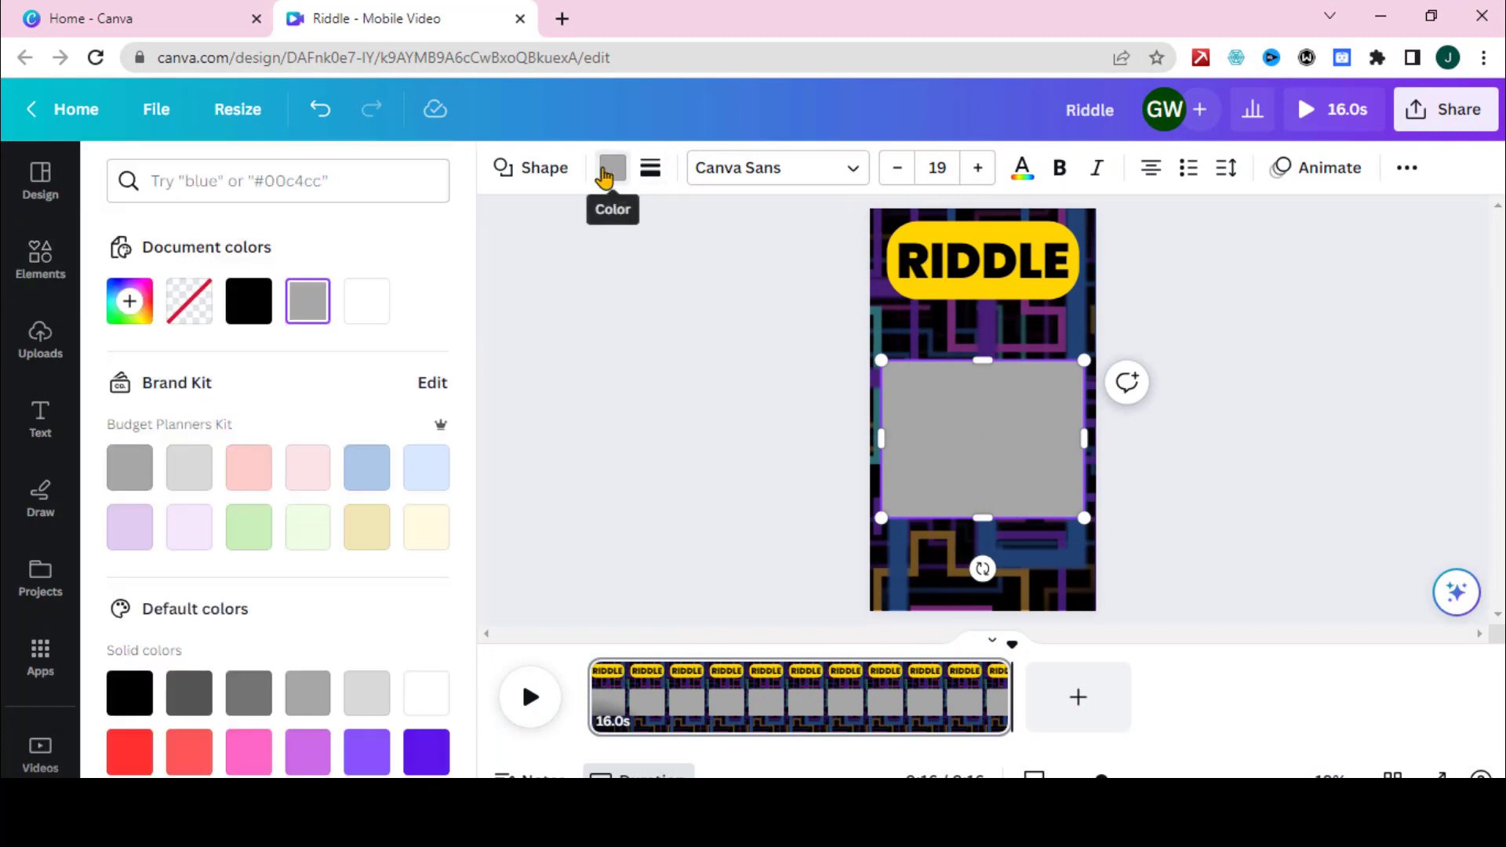
pyautogui.click(369, 310)
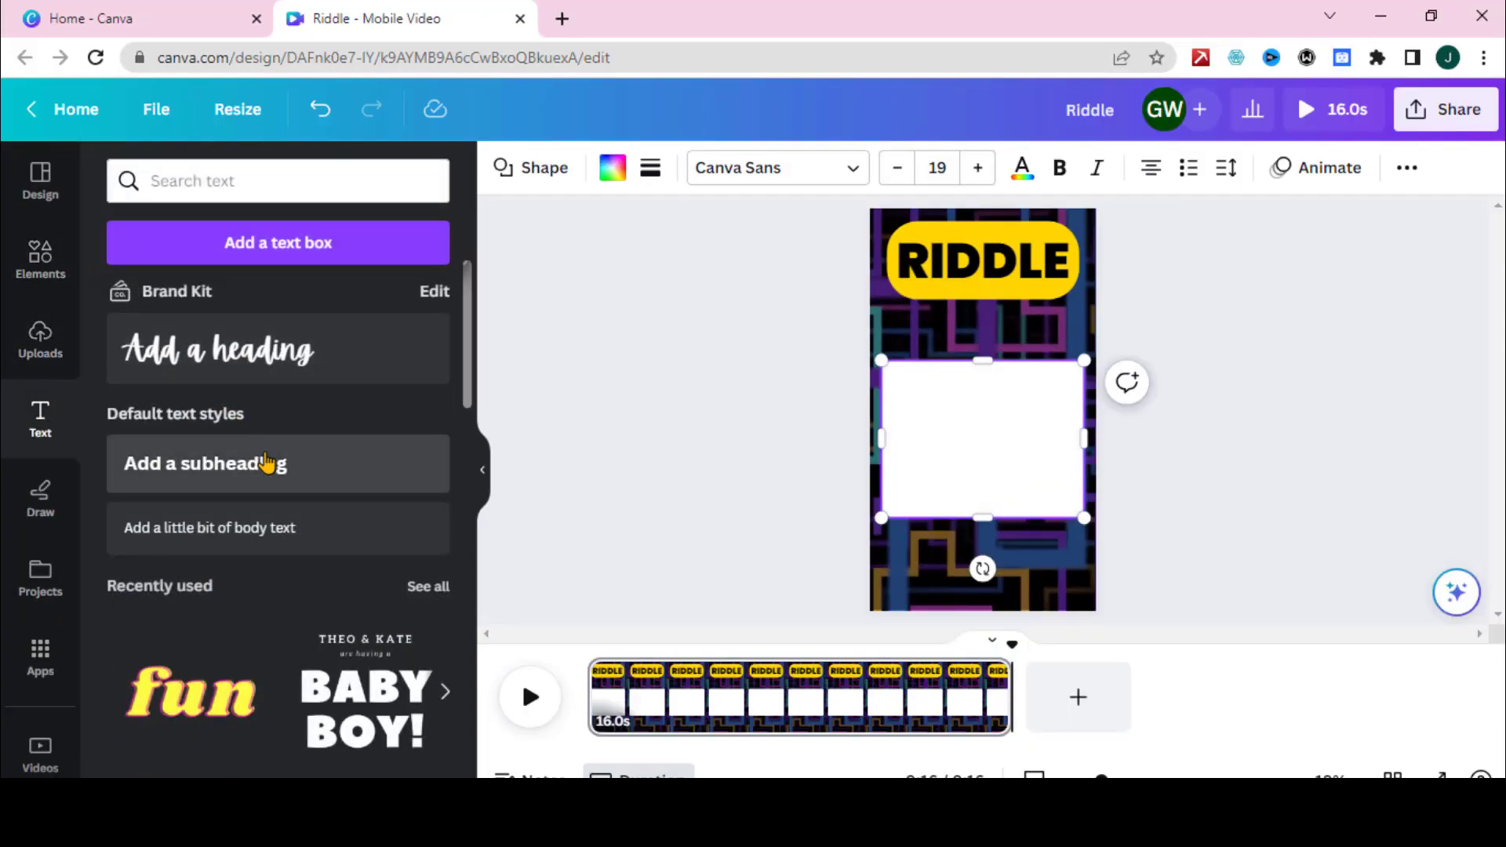
# Add a subheading inside the white box for the travelling-the-world-from-a-corner riddle
pyautogui.click(267, 463)
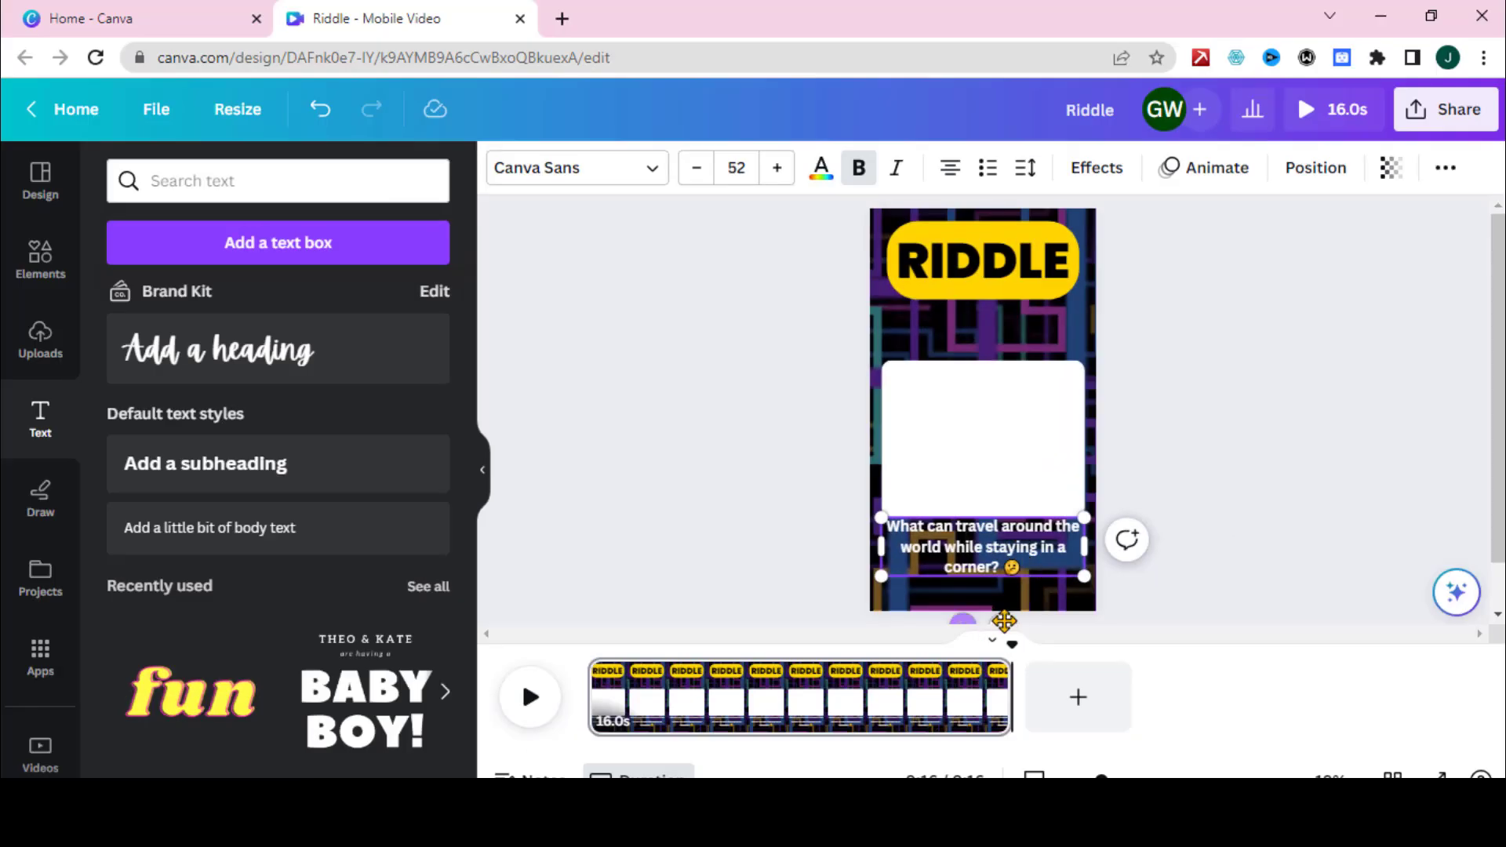
pyautogui.moveTo(1004, 620); pyautogui.dragTo(1007, 514)
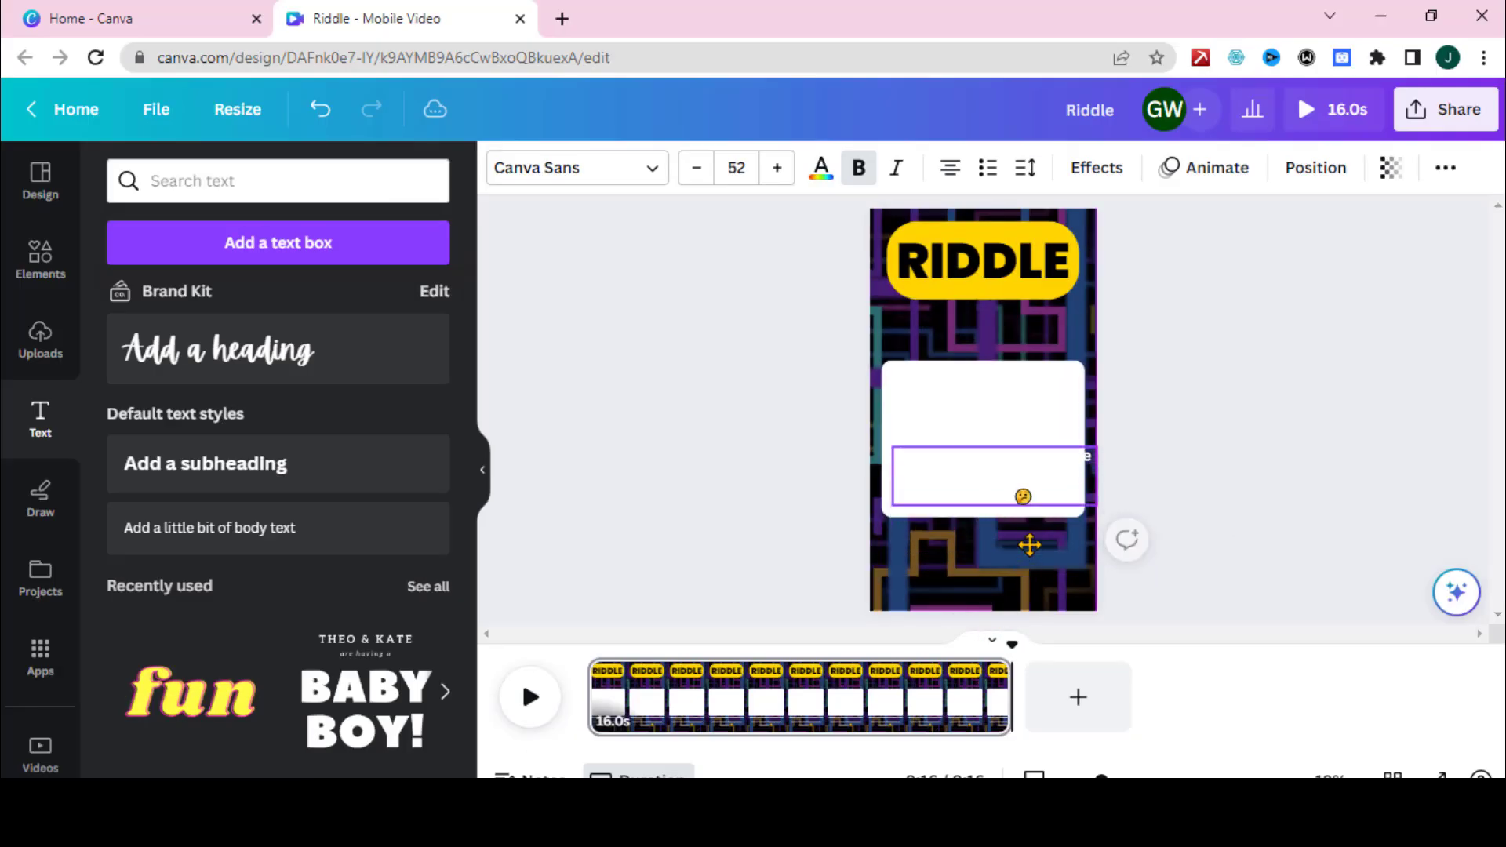
pyautogui.click(977, 434)
# Style the riddle text black in Poppins ExtraBold at size 77, nudged up in the box
pyautogui.click(822, 169)
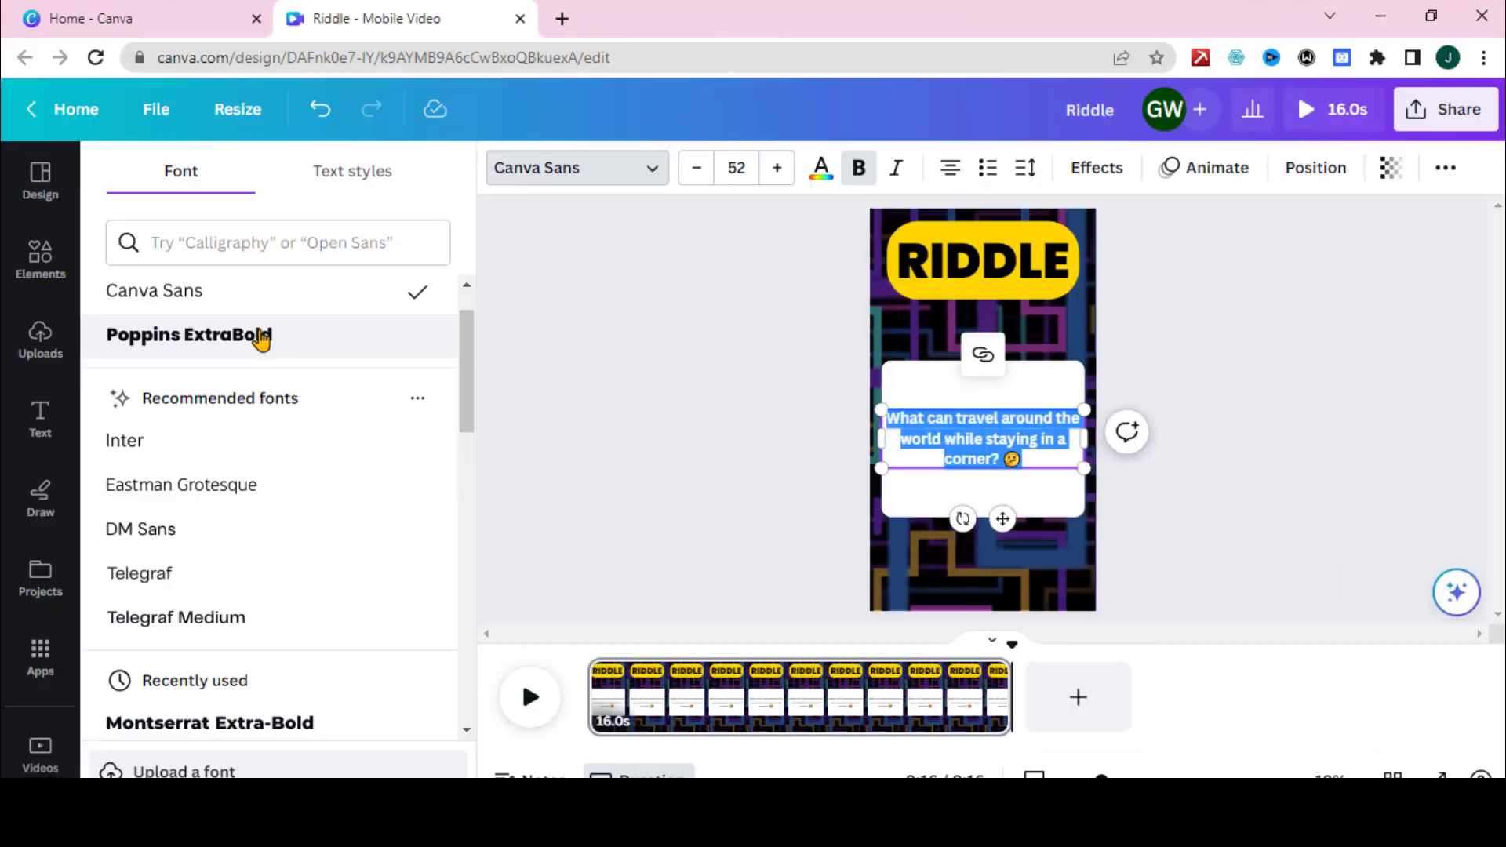
pyautogui.click(279, 718)
pyautogui.scroll(-5, 198, 494)
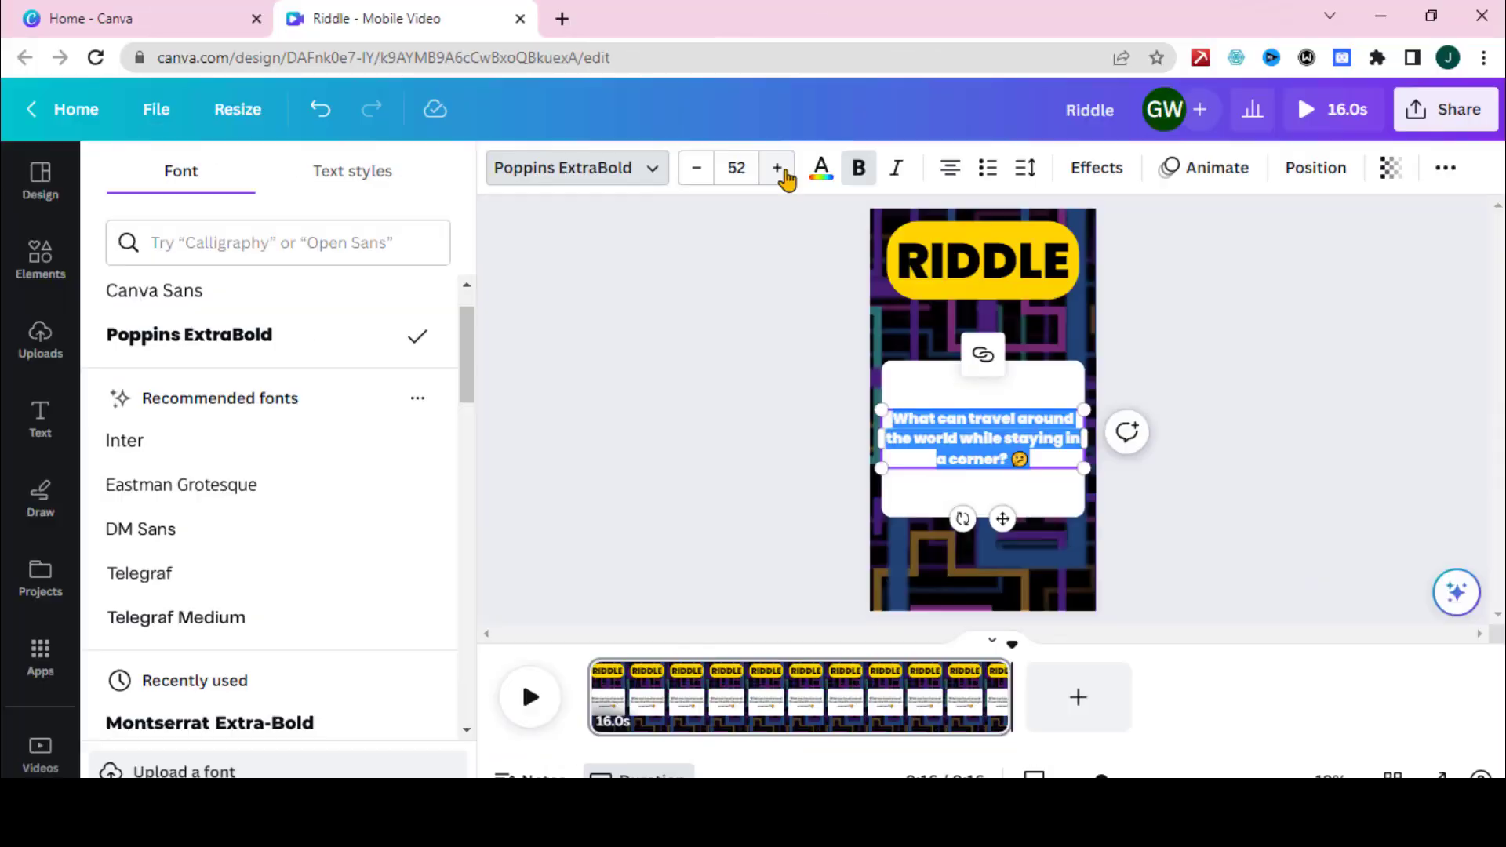
pyautogui.click(779, 169)
pyautogui.click(779, 169)
pyautogui.moveTo(1025, 477); pyautogui.dragTo(1025, 455)
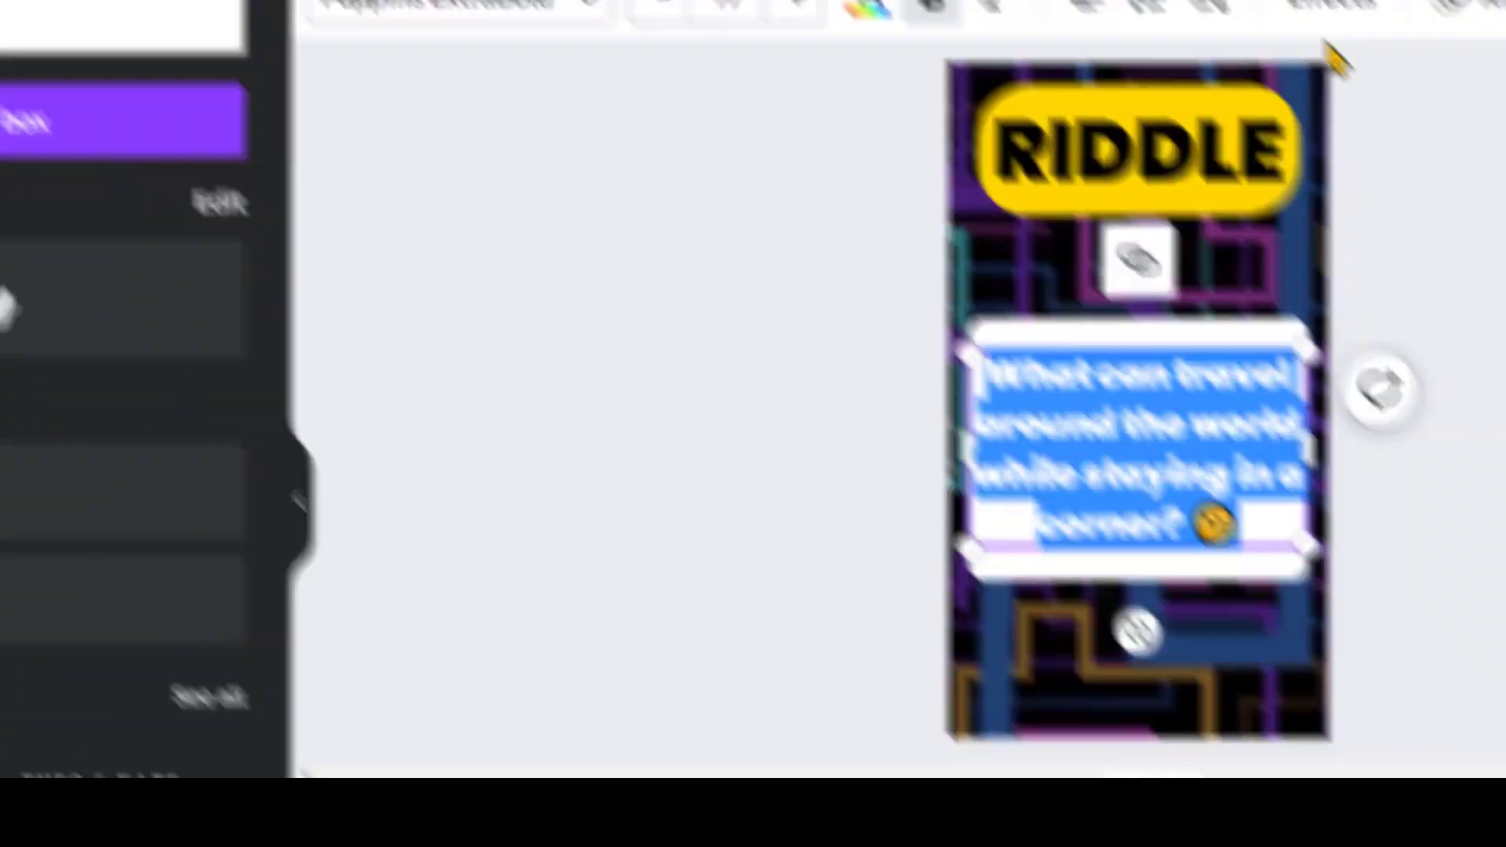
pyautogui.click(1098, 174)
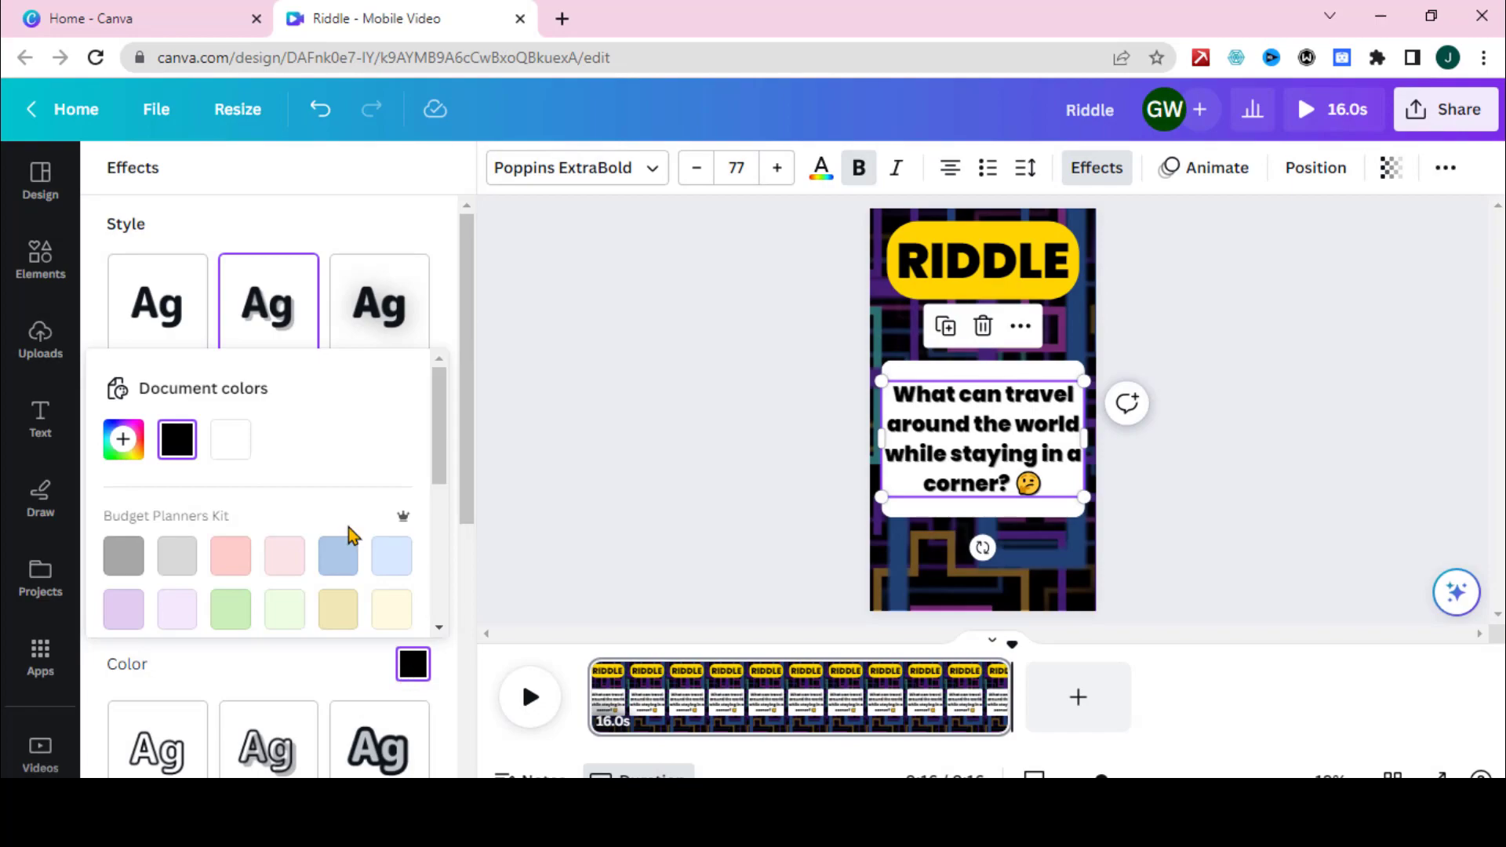
pyautogui.scroll(-3, 350, 536)
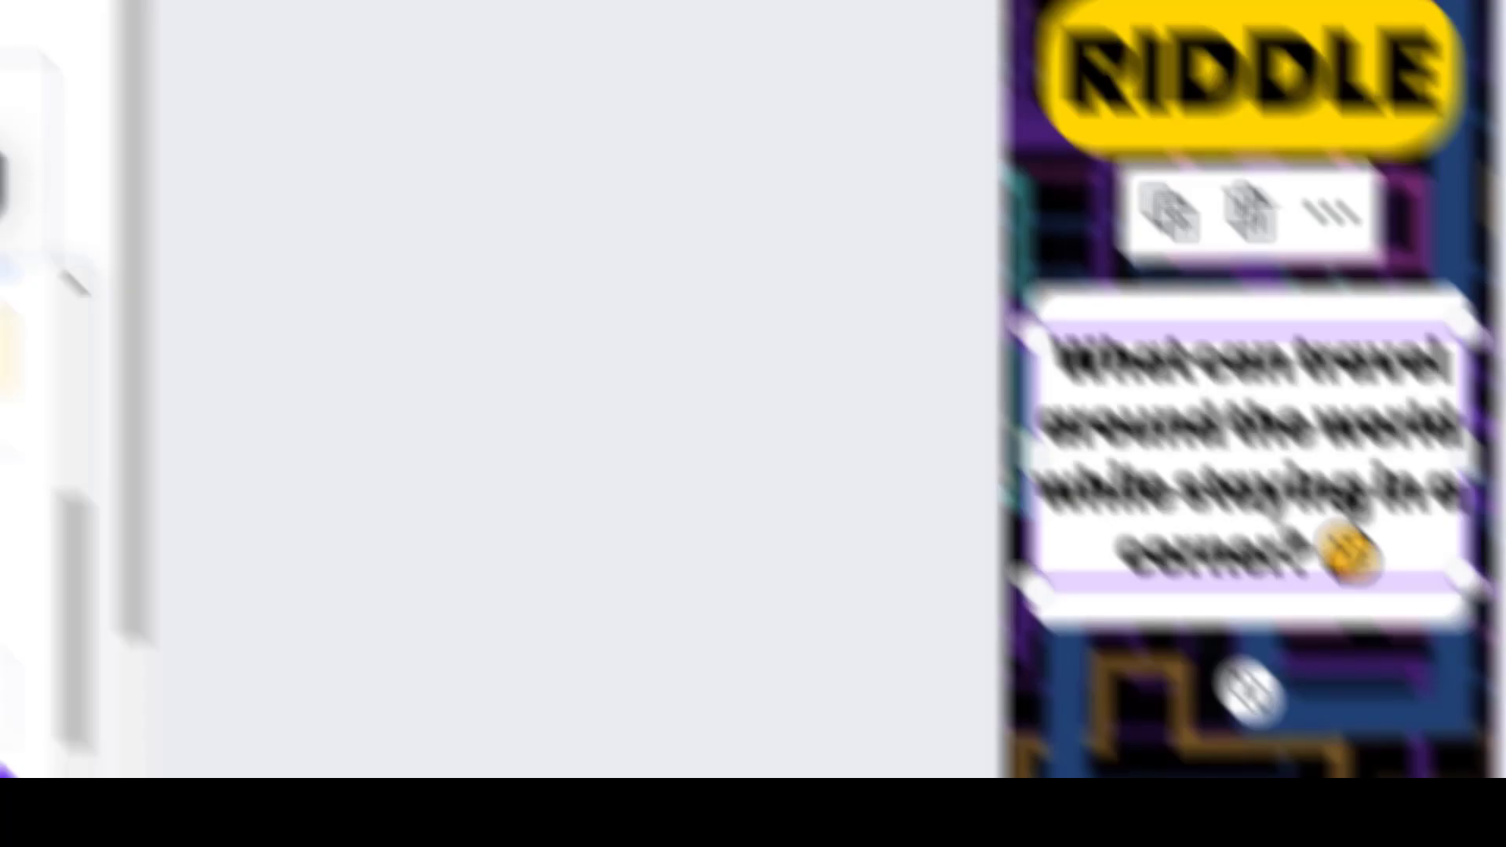
# Change the white box behind the riddle into a notched ticket shape and shorten its bottom
pyautogui.click(1058, 516)
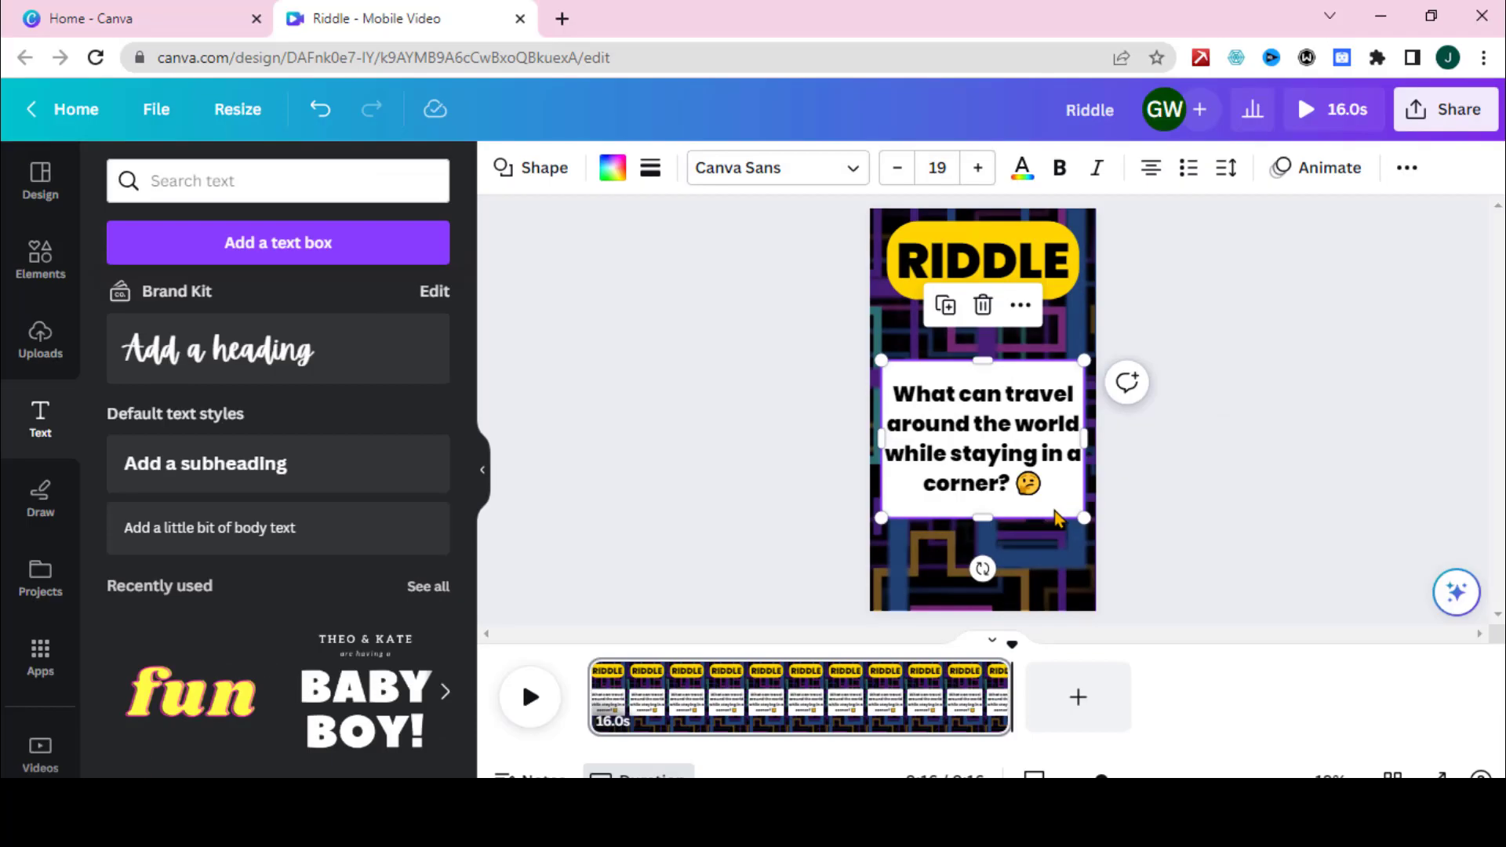
pyautogui.click(540, 186)
pyautogui.scroll(-3, 228, 337)
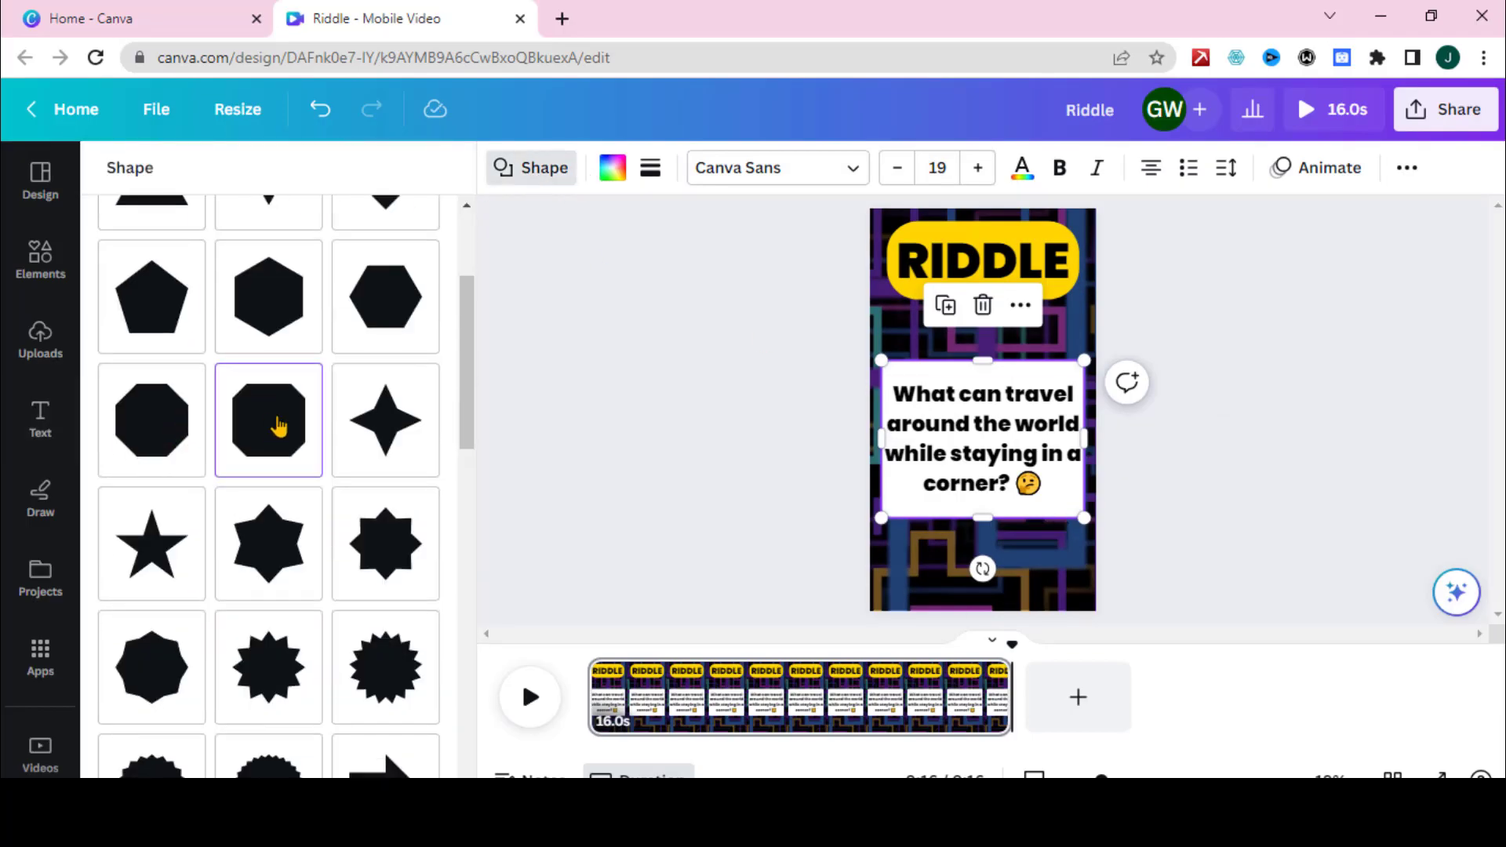
pyautogui.click(279, 426)
pyautogui.scroll(-2, 280, 426)
pyautogui.scroll(-5, 279, 426)
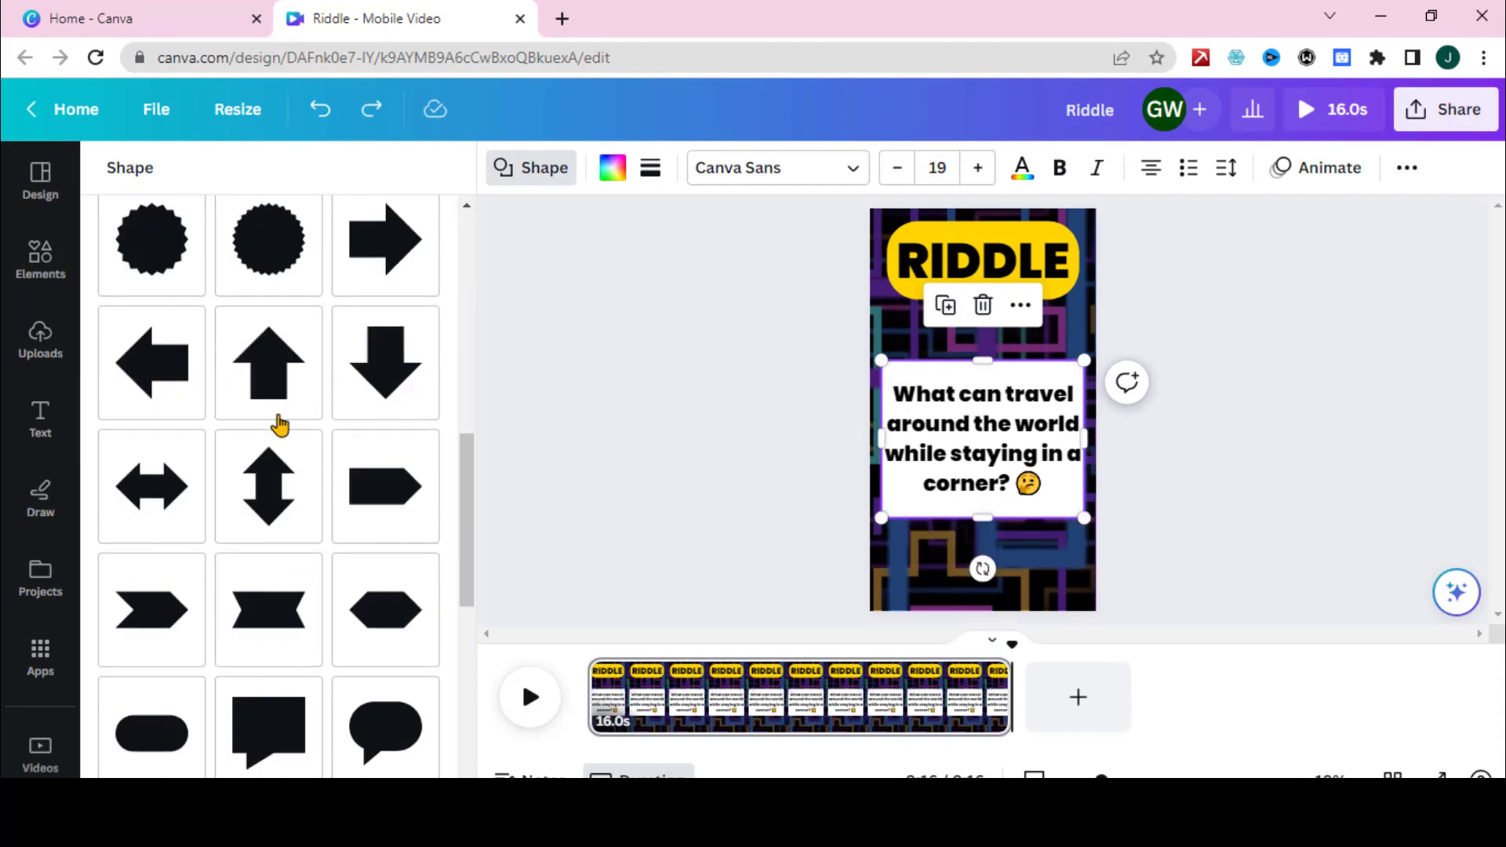
pyautogui.scroll(-5, 280, 426)
pyautogui.scroll(-1, 280, 425)
pyautogui.click(166, 473)
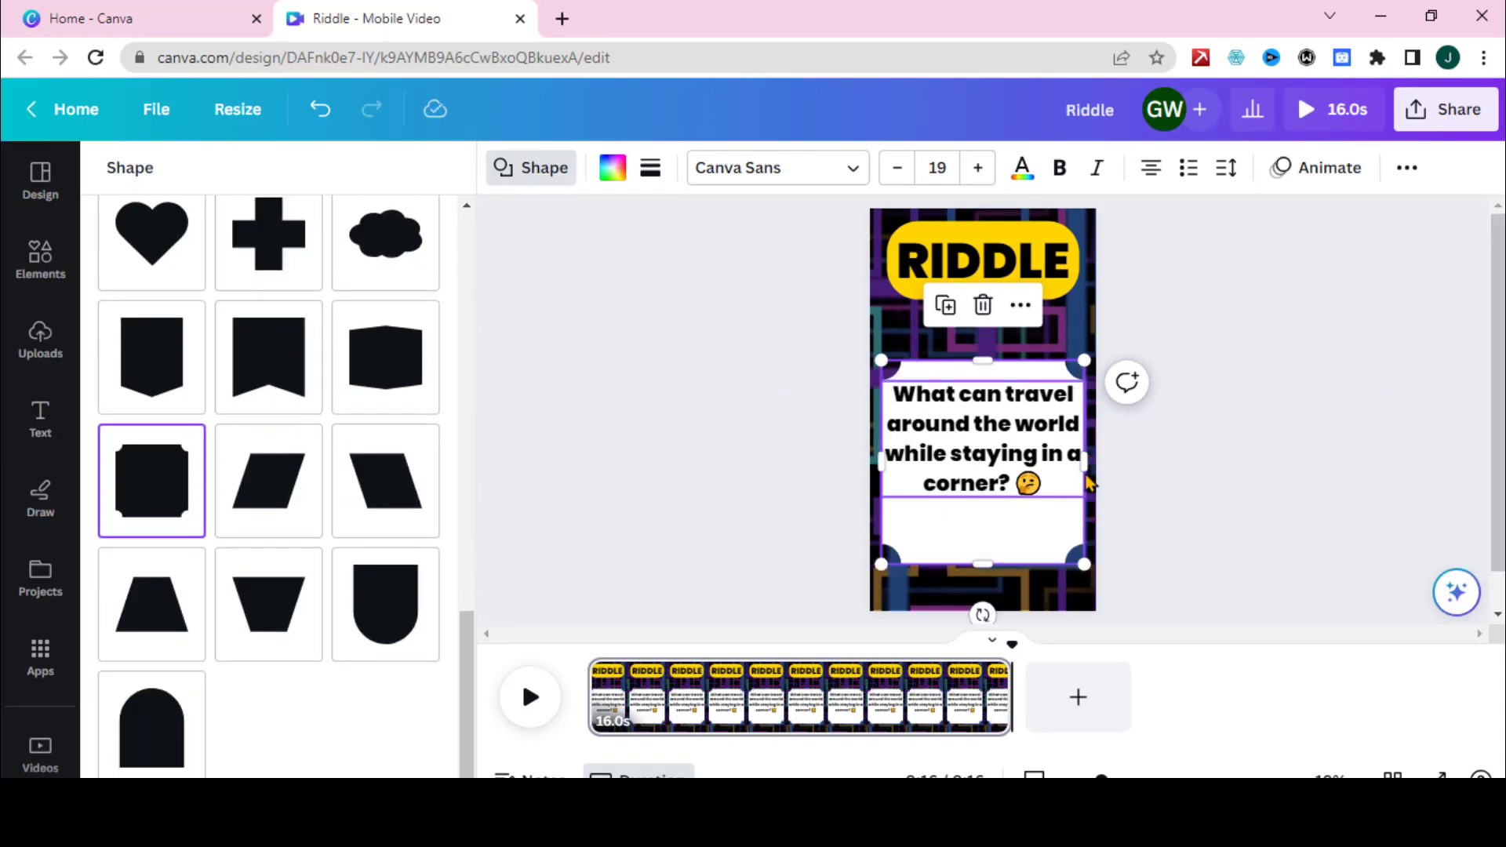
pyautogui.click(995, 458)
pyautogui.moveTo(982, 572); pyautogui.dragTo(982, 553)
# Make the question text box taller and move the question higher inside the card
pyautogui.click(719, 445)
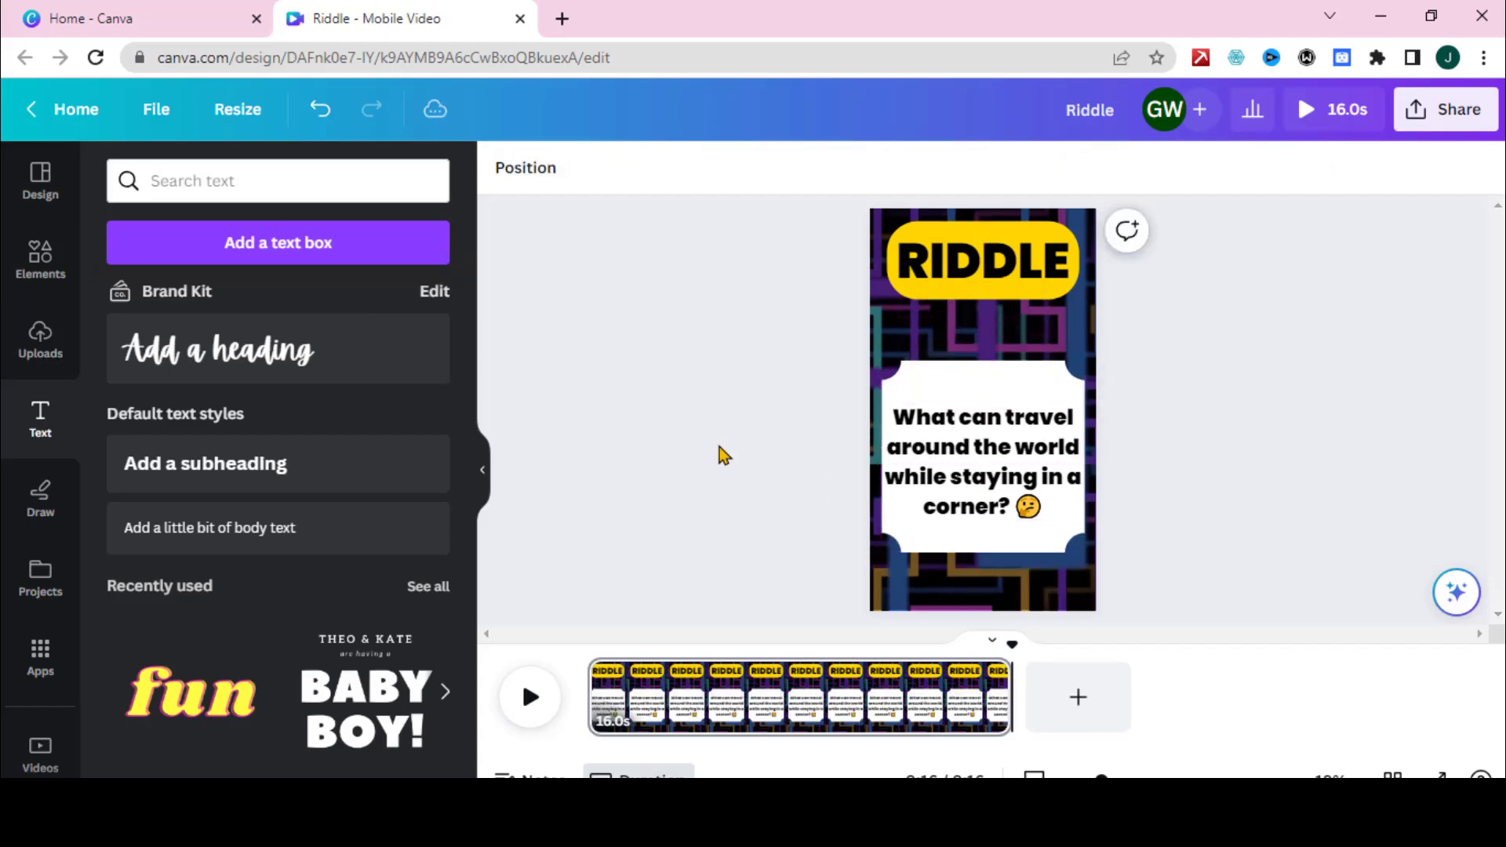
pyautogui.click(982, 388)
pyautogui.moveTo(982, 361); pyautogui.dragTo(982, 328)
pyautogui.click(982, 259)
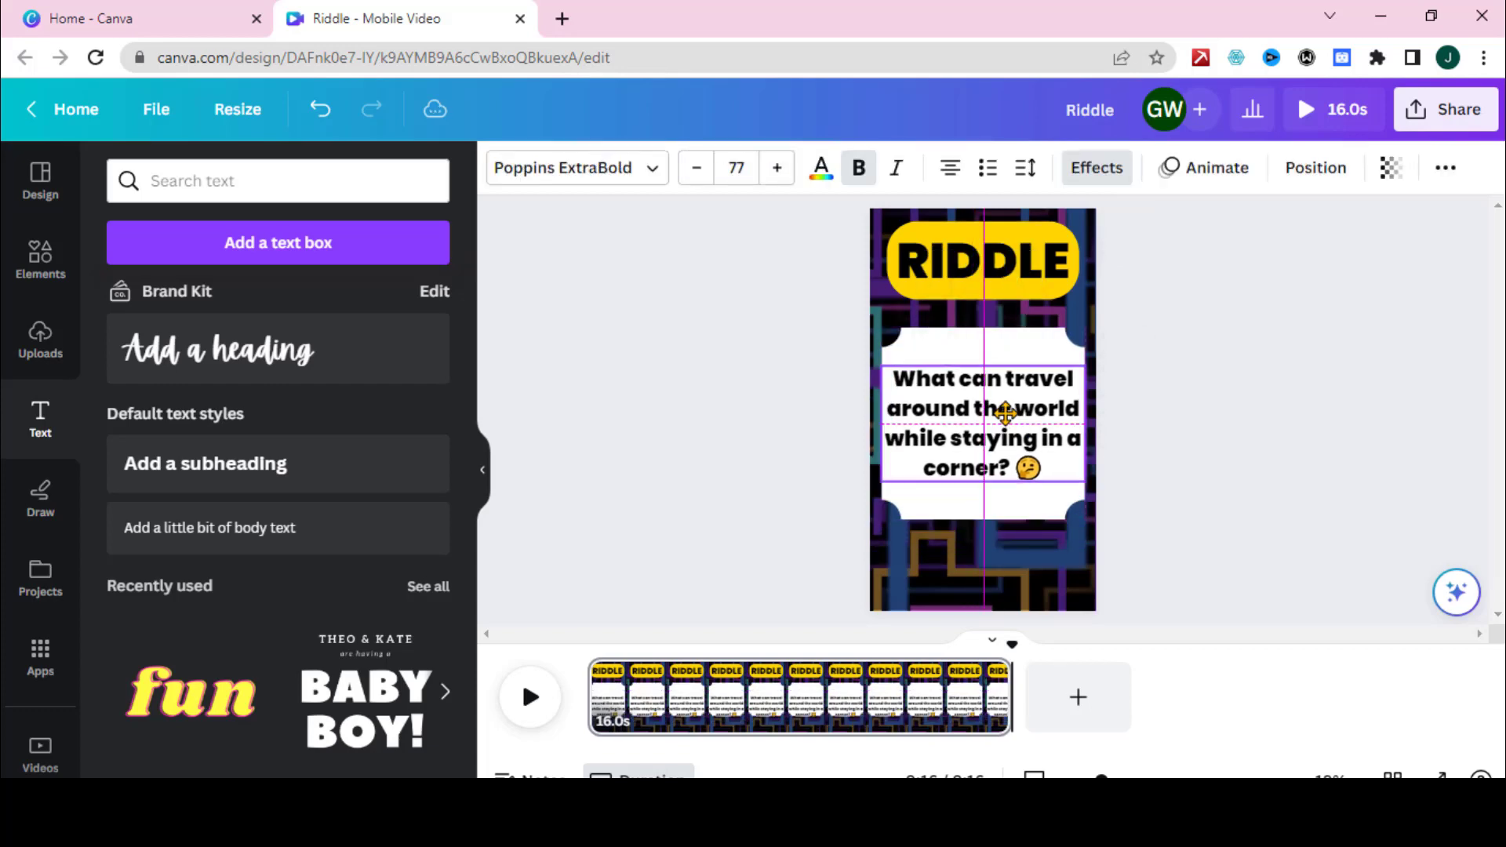
pyautogui.click(1004, 412)
pyautogui.moveTo(982, 553); pyautogui.dragTo(995, 573)
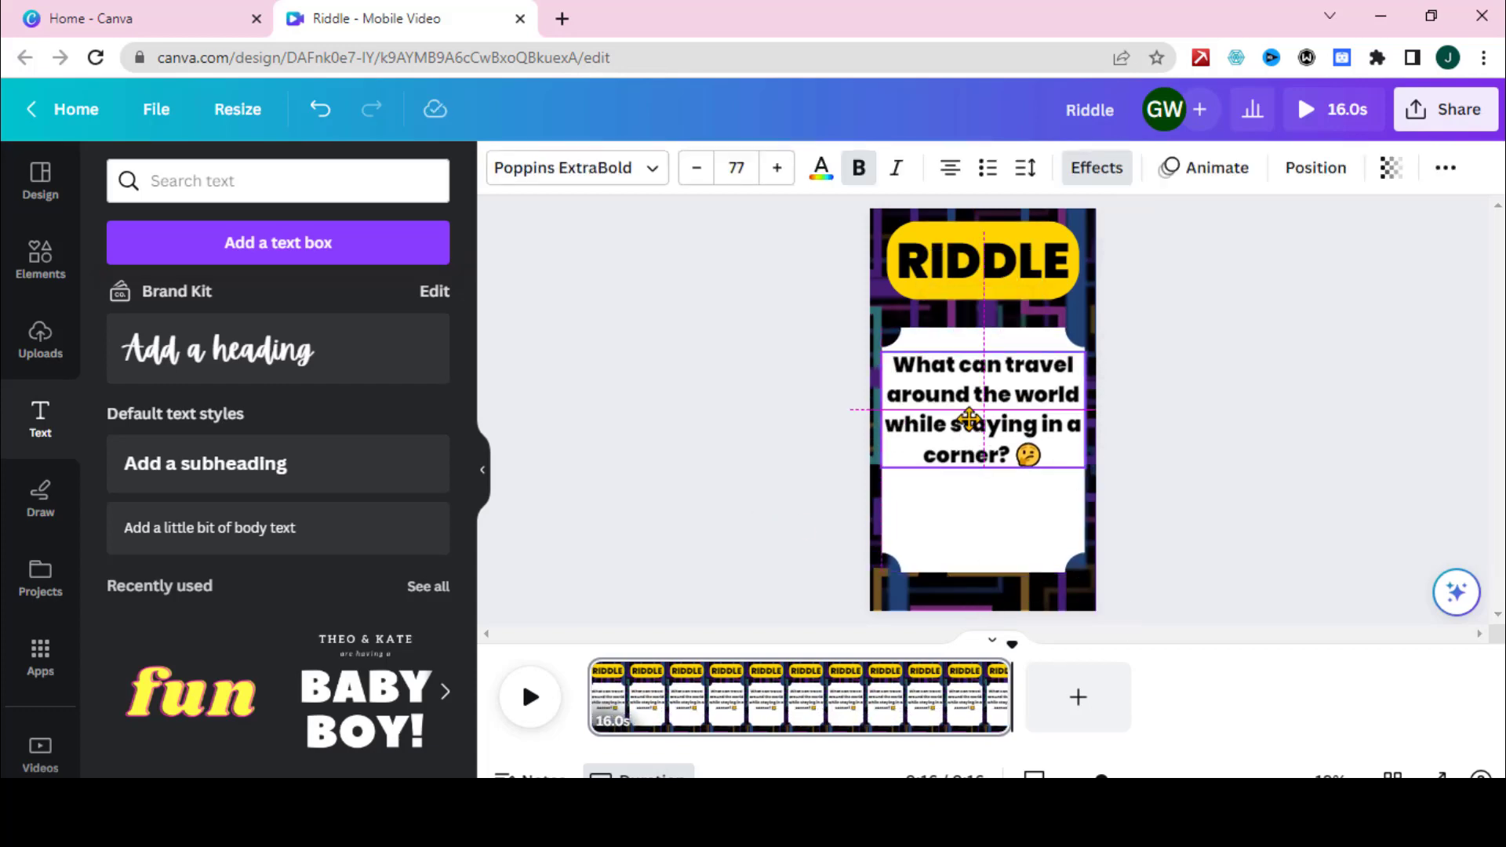
pyautogui.click(928, 606)
# Add a square from Lines & Shapes, stretch it into a bottom bar, and colour it green
pyautogui.click(40, 257)
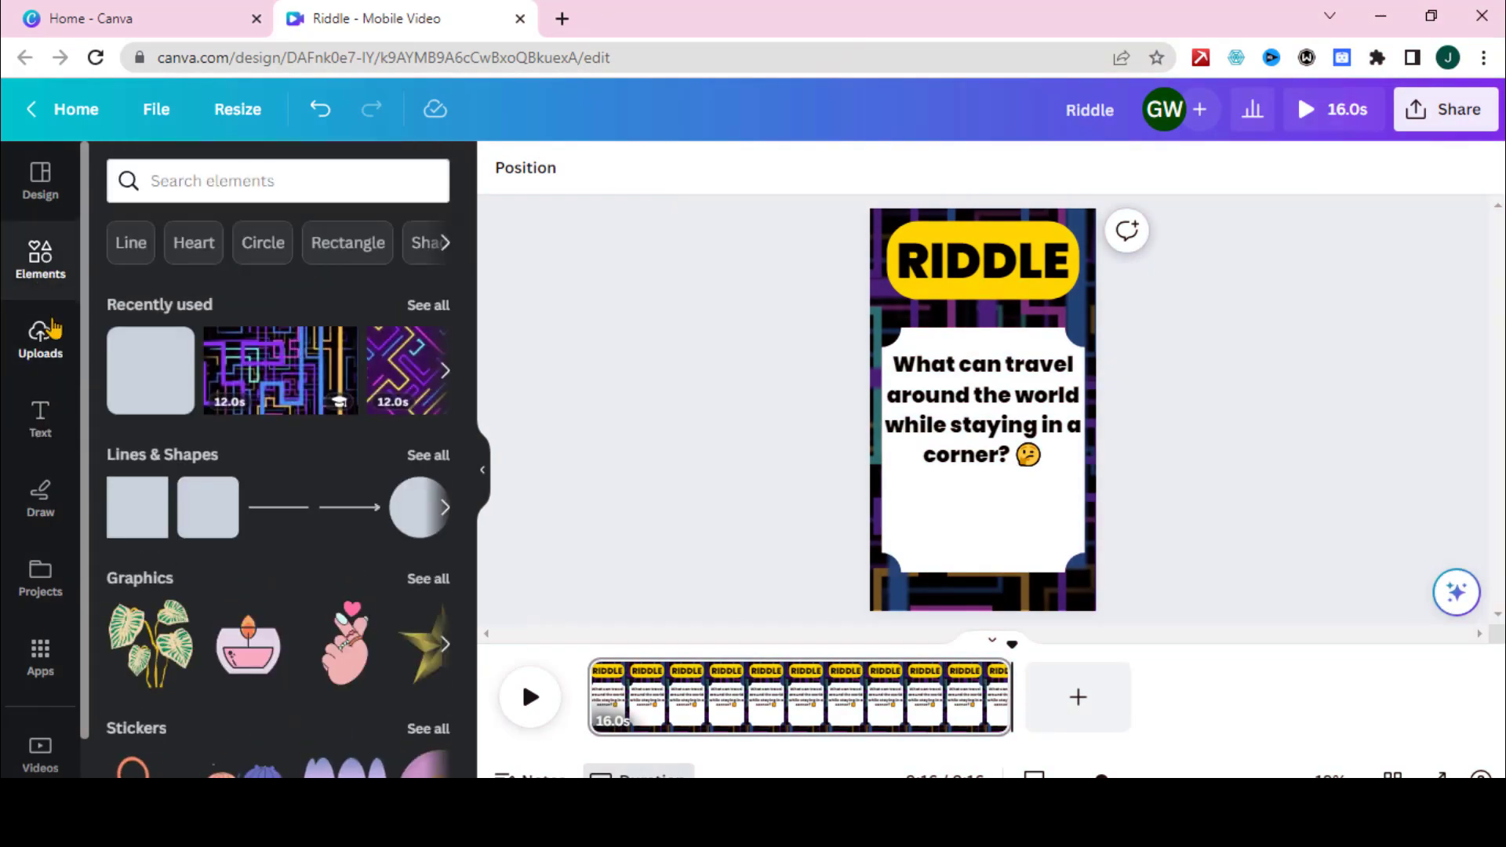
pyautogui.click(153, 455)
pyautogui.scroll(-3, 347, 497)
pyautogui.scroll(-2, 337, 474)
pyautogui.click(225, 367)
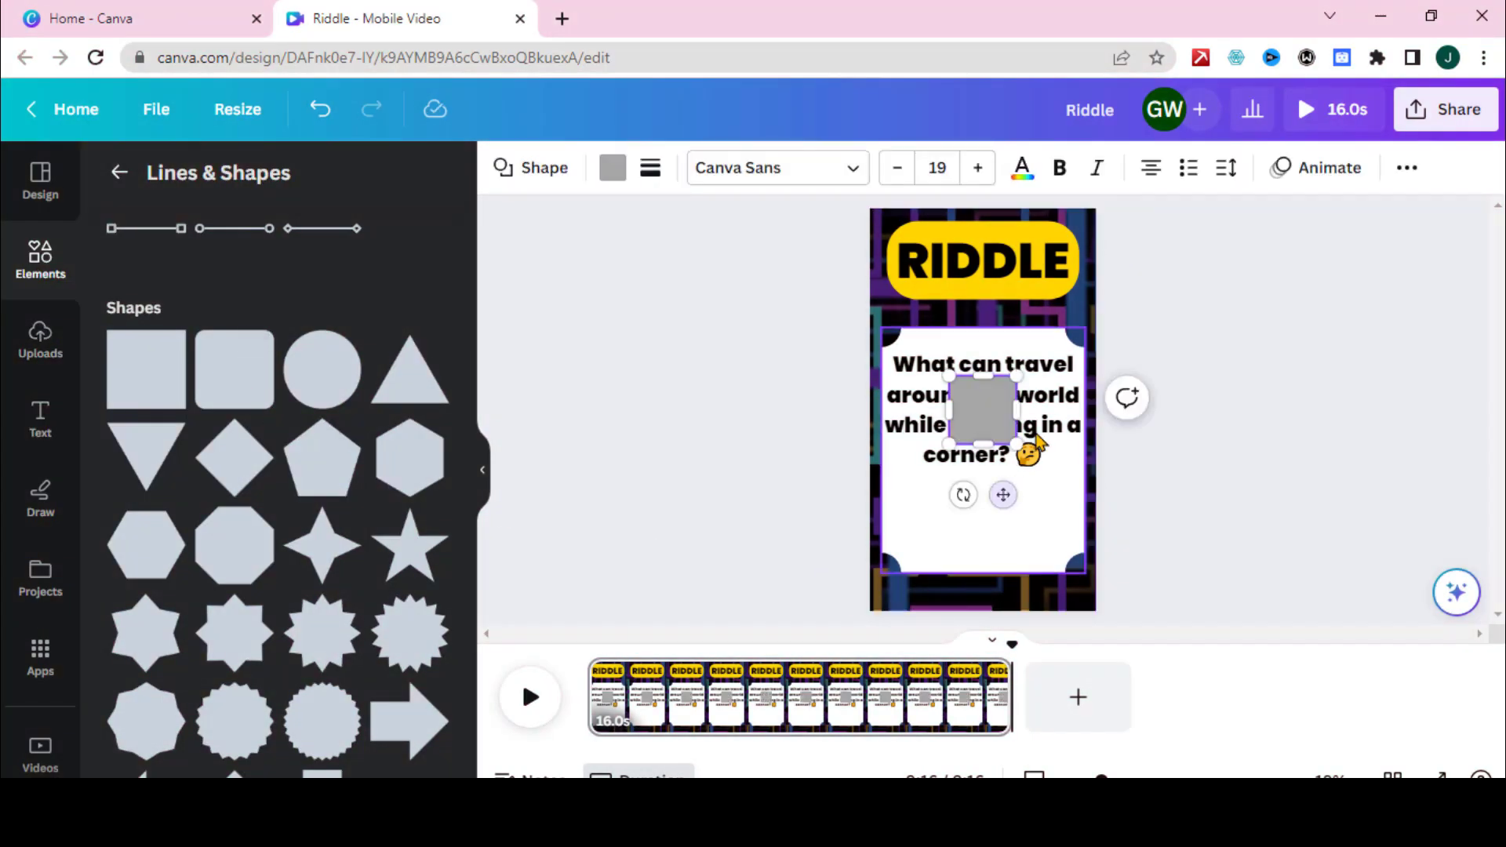
pyautogui.moveTo(984, 379)
pyautogui.mouseDown()
pyautogui.moveTo(958, 528)
pyautogui.moveTo(907, 599)
pyautogui.moveTo(1083, 585)
pyautogui.mouseUp()
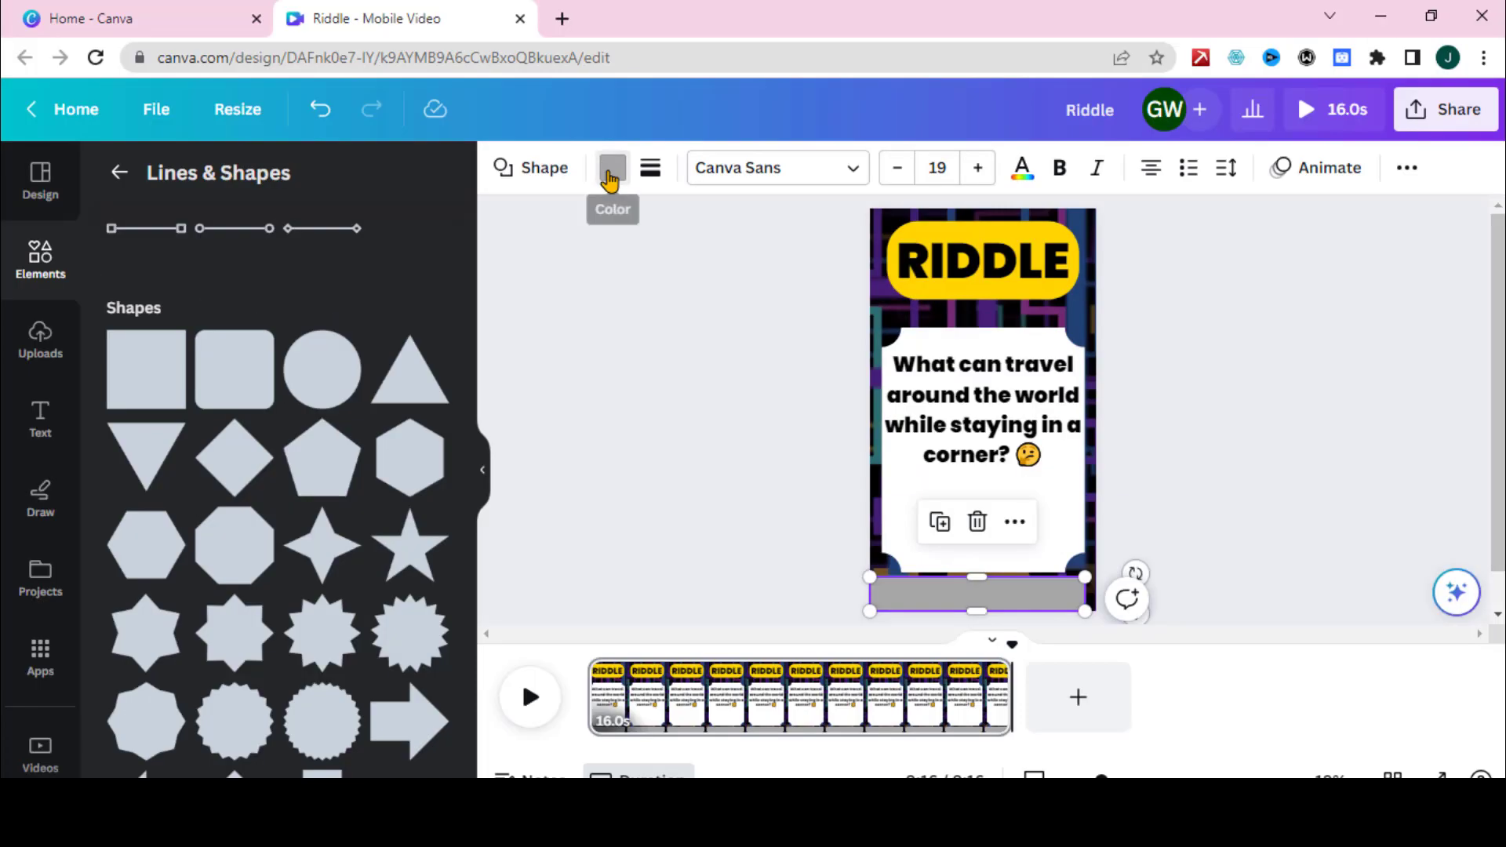
pyautogui.click(611, 168)
pyautogui.scroll(-4, 222, 696)
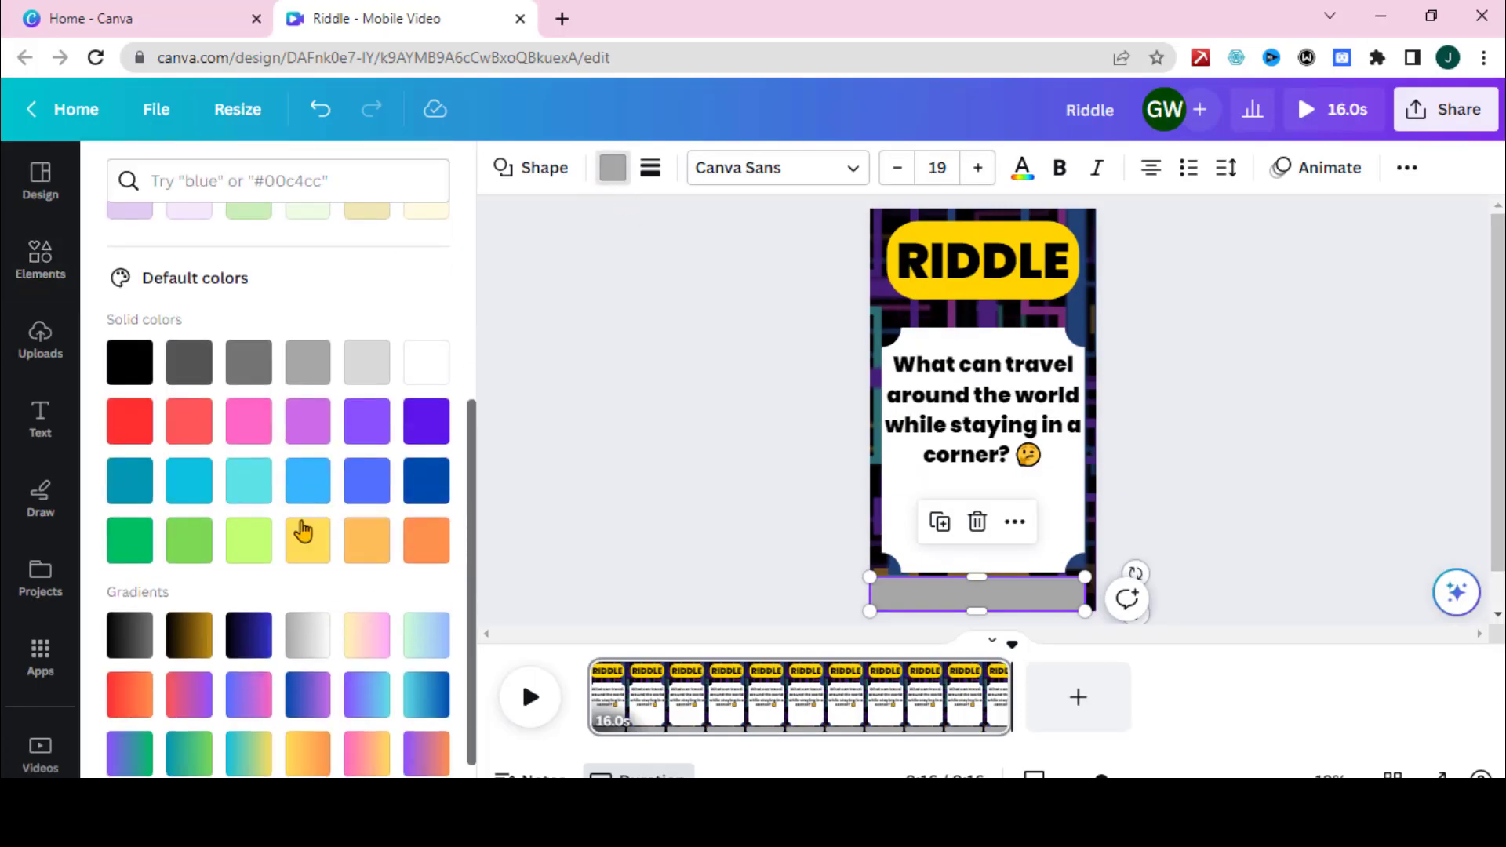
pyautogui.click(130, 547)
pyautogui.click(760, 561)
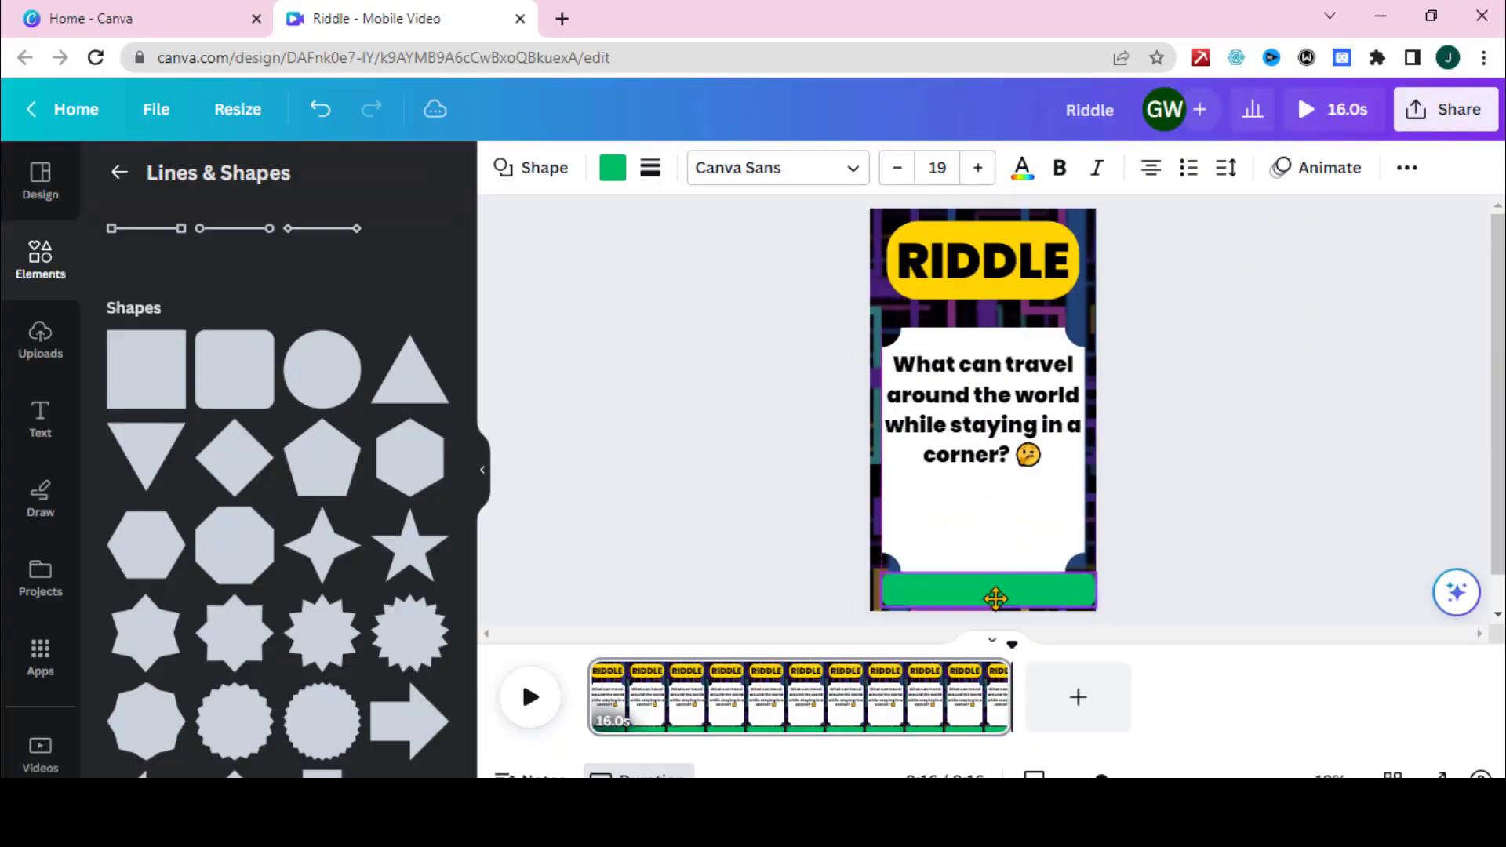
# Duplicate the question box below it and paste the answer 'A stamp' from the spreadsheet
pyautogui.click(991, 526)
pyautogui.click(1015, 609)
pyautogui.click(816, 578)
pyautogui.click(987, 451)
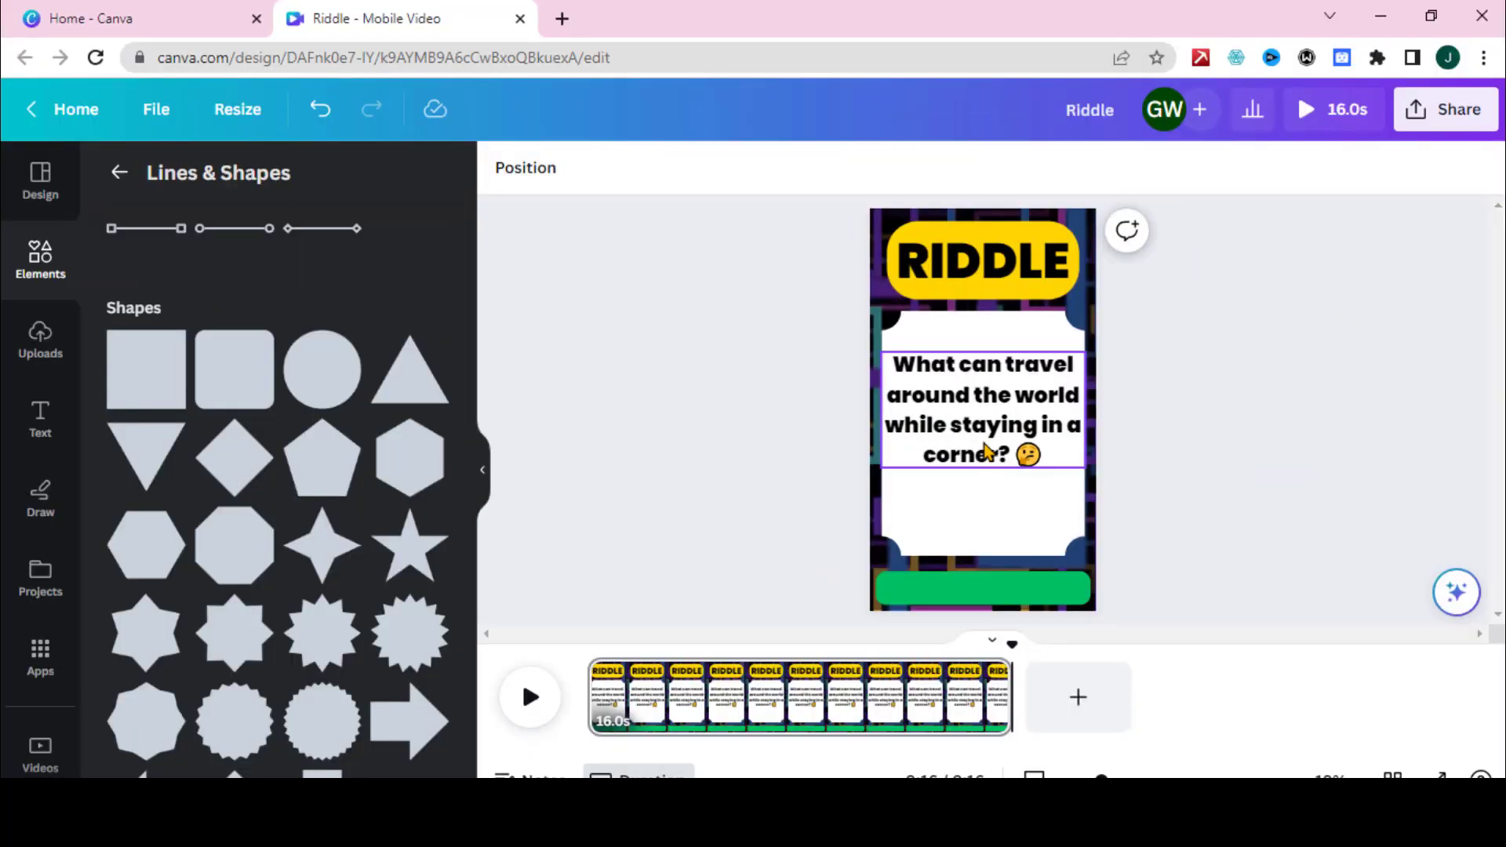
pyautogui.click(946, 299)
pyautogui.moveTo(1007, 427); pyautogui.dragTo(1006, 528)
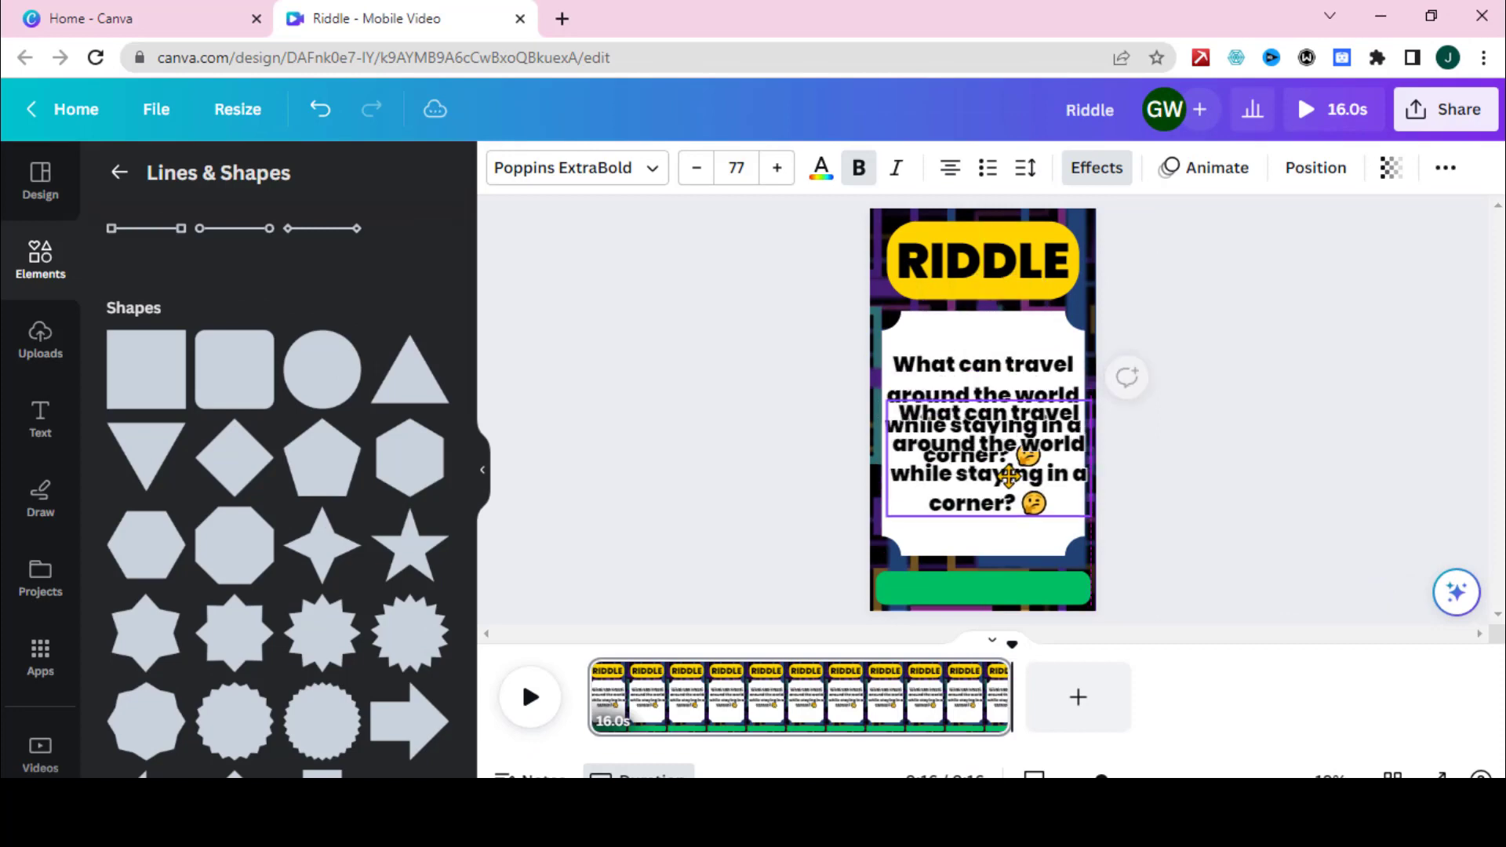
pyautogui.doubleClick(1001, 526)
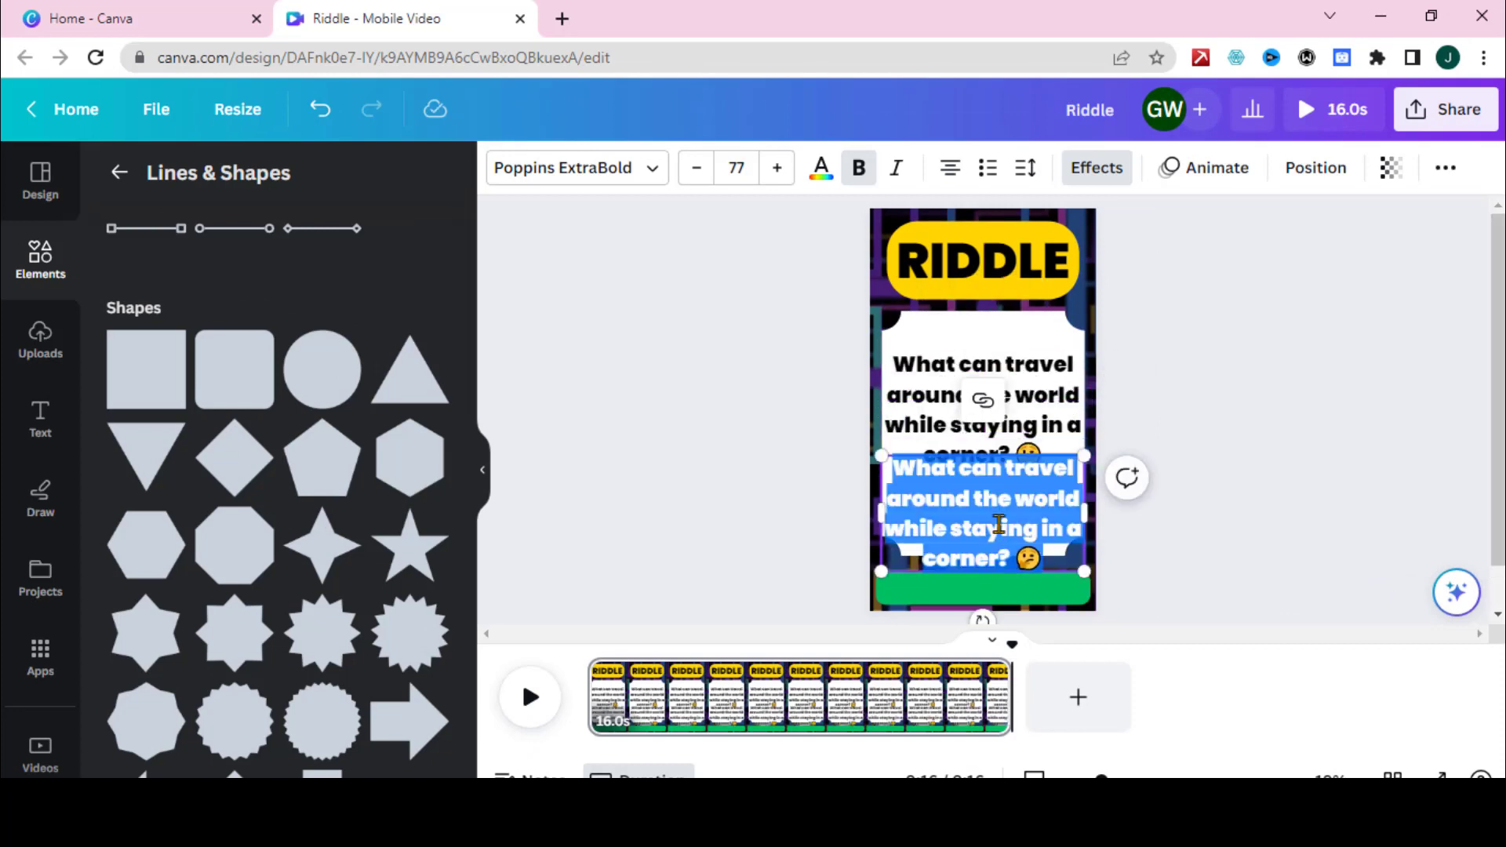
pyautogui.hotkey('alt', 'Tab')
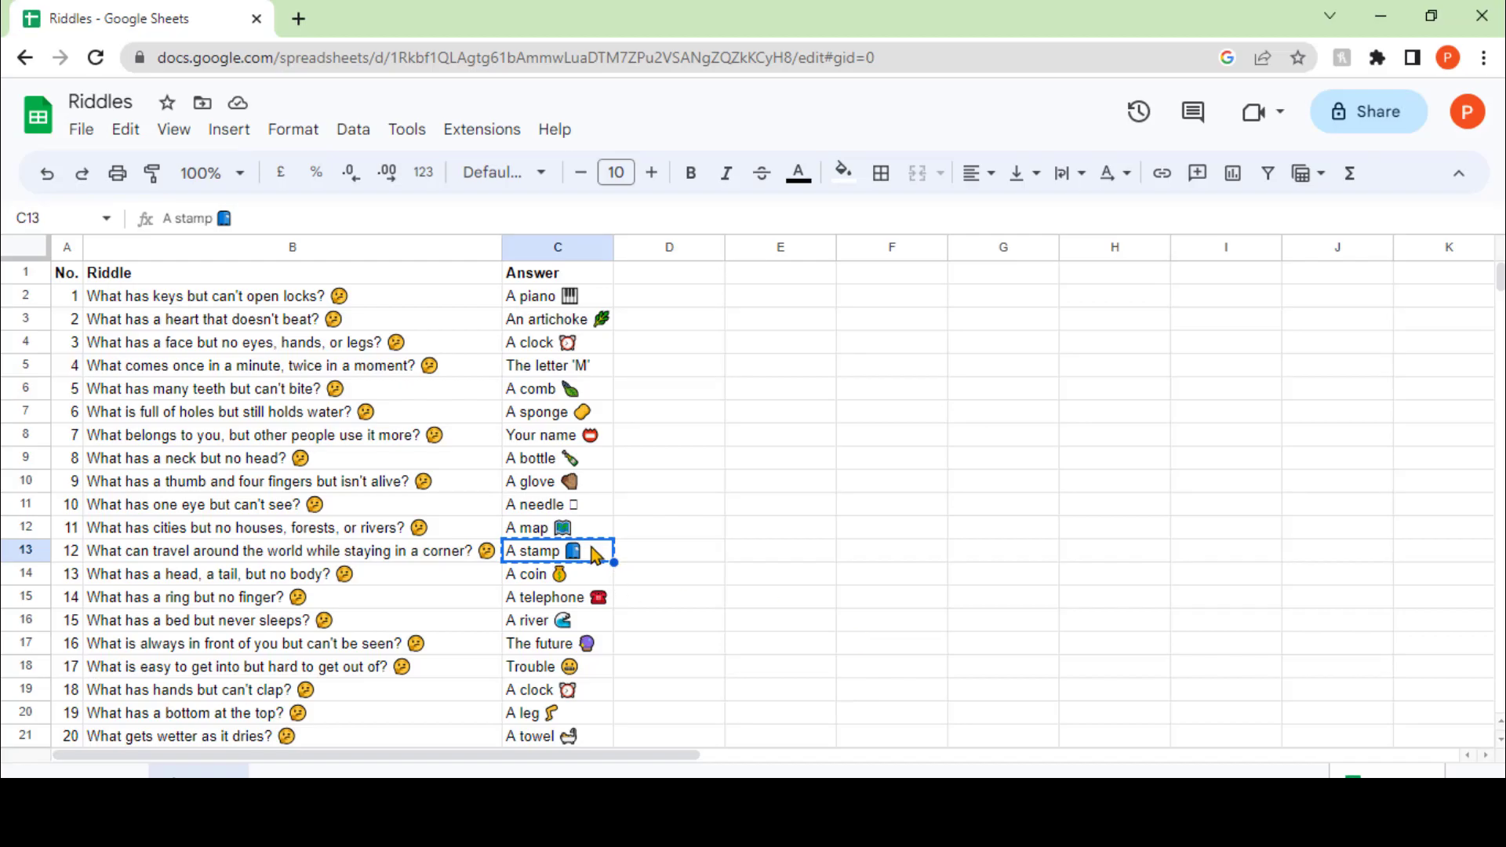
pyautogui.hotkey('alt', 'Tab')
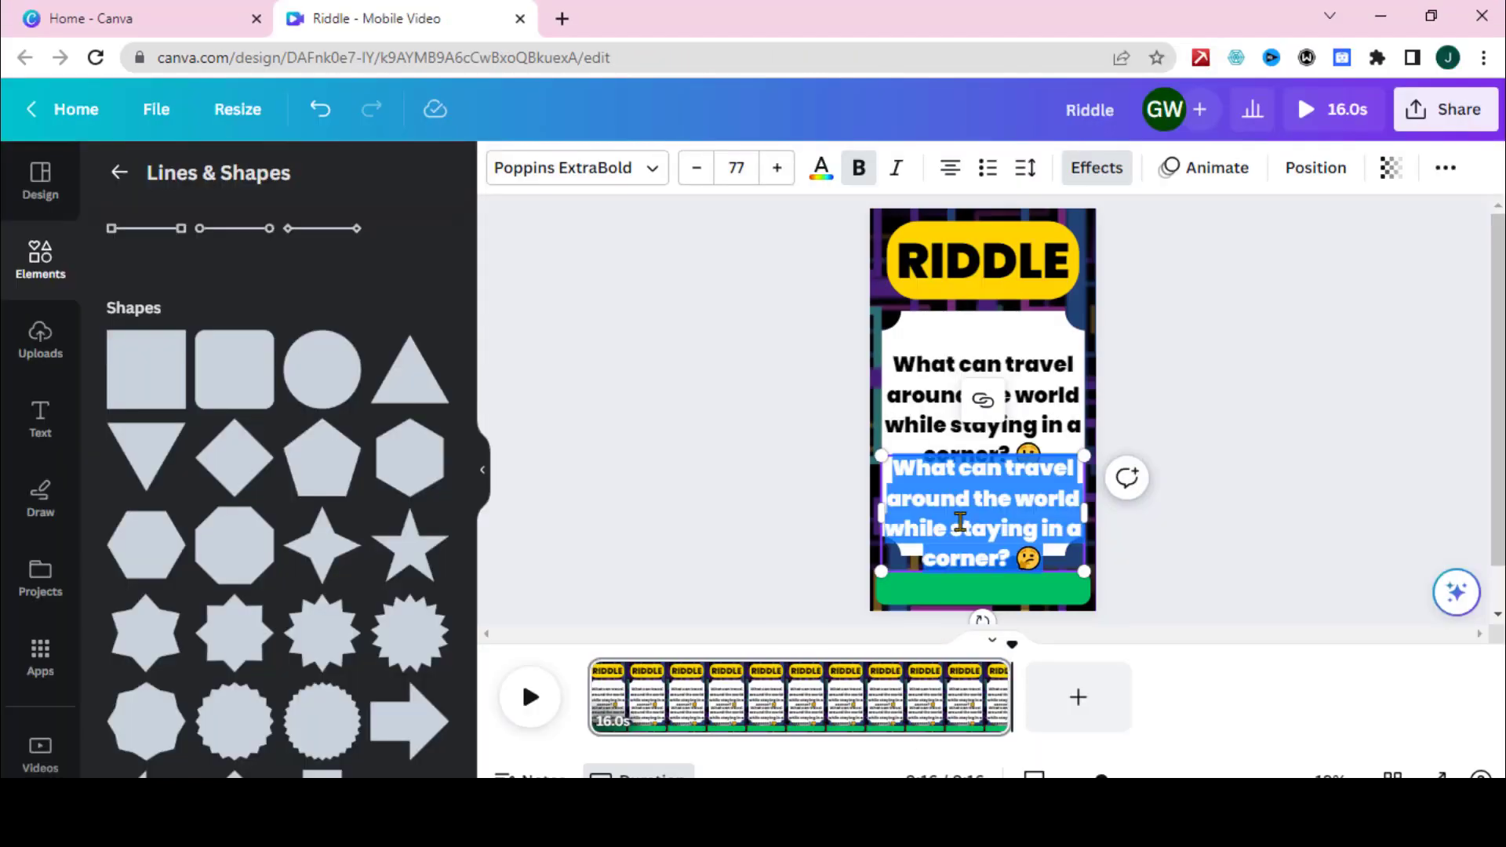
pyautogui.hotkey('ctrl', 'v')
pyautogui.moveTo(1091, 473); pyautogui.dragTo(1091, 512)
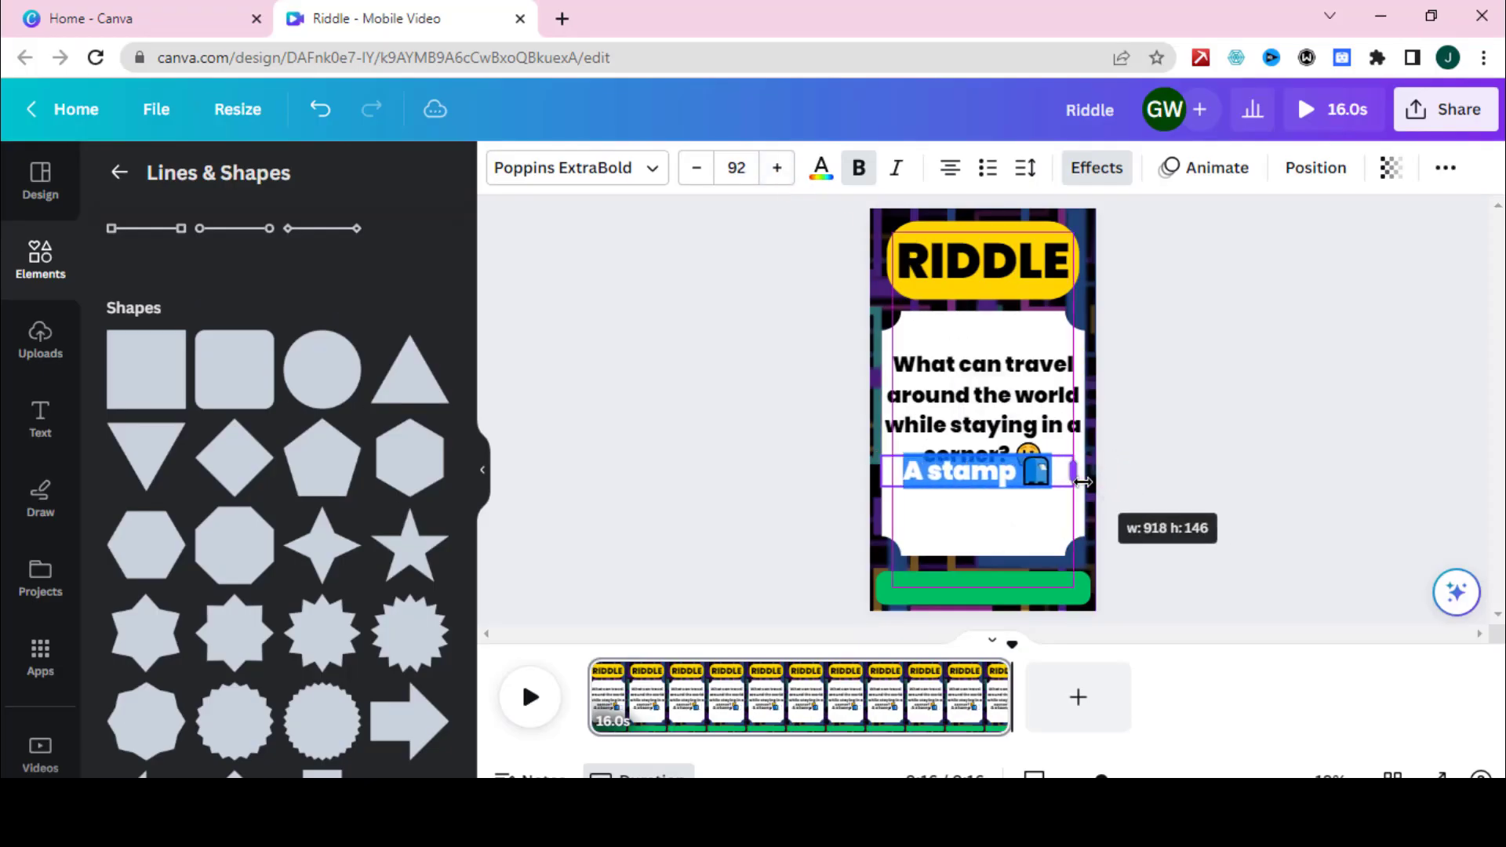
# Increase the 'A stamp' answer's font size
pyautogui.click(739, 179)
pyautogui.scroll(-8, 781, 471)
pyautogui.click(780, 519)
pyautogui.click(751, 480)
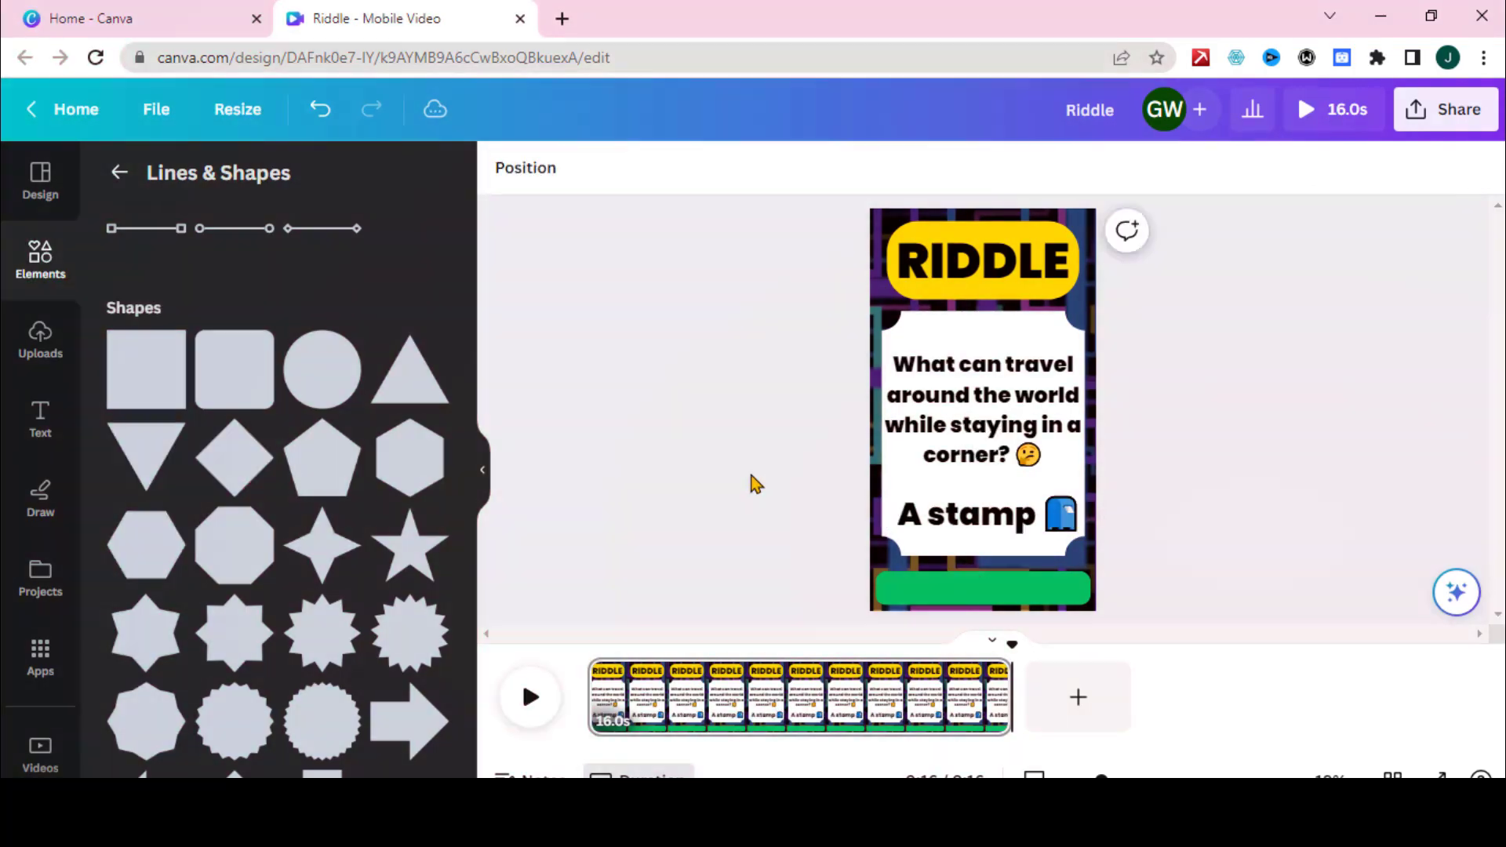
# Apply the Wipe animation to the RIDDLE title
pyautogui.click(980, 515)
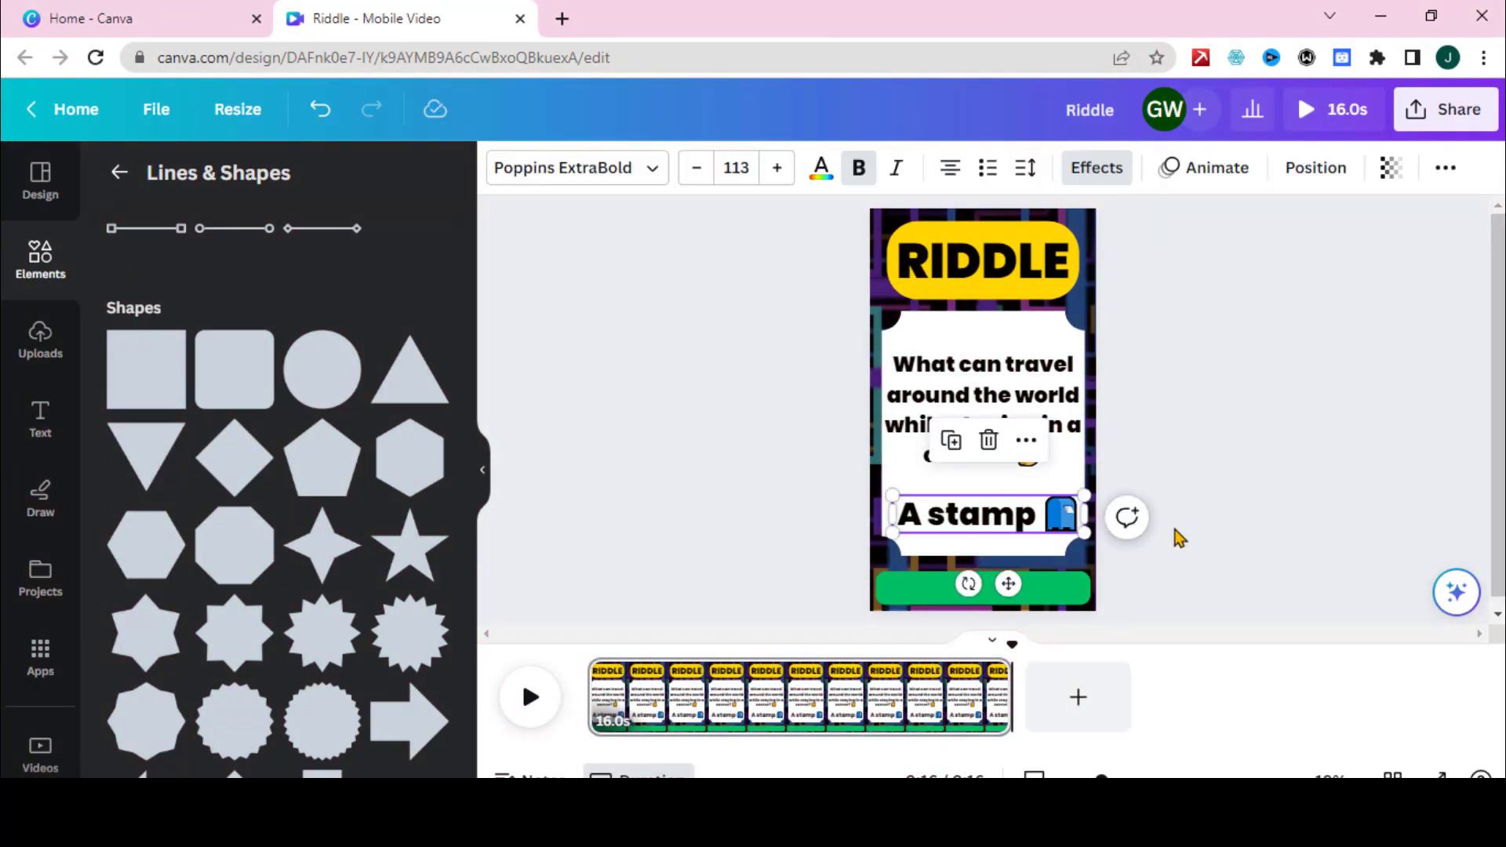
pyautogui.click(1022, 280)
pyautogui.click(1222, 170)
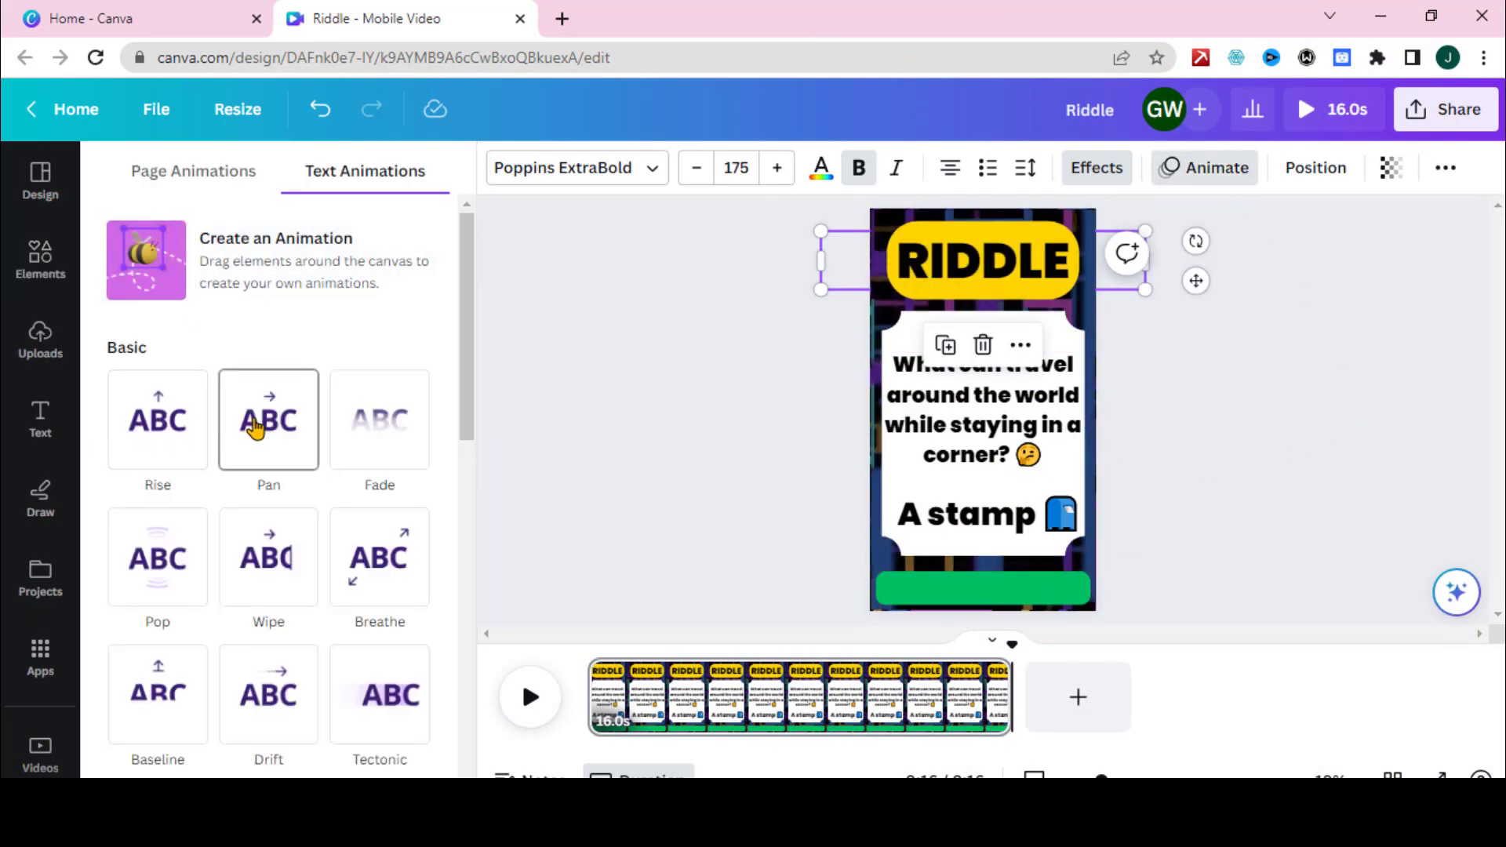
pyautogui.scroll(-3, 374, 435)
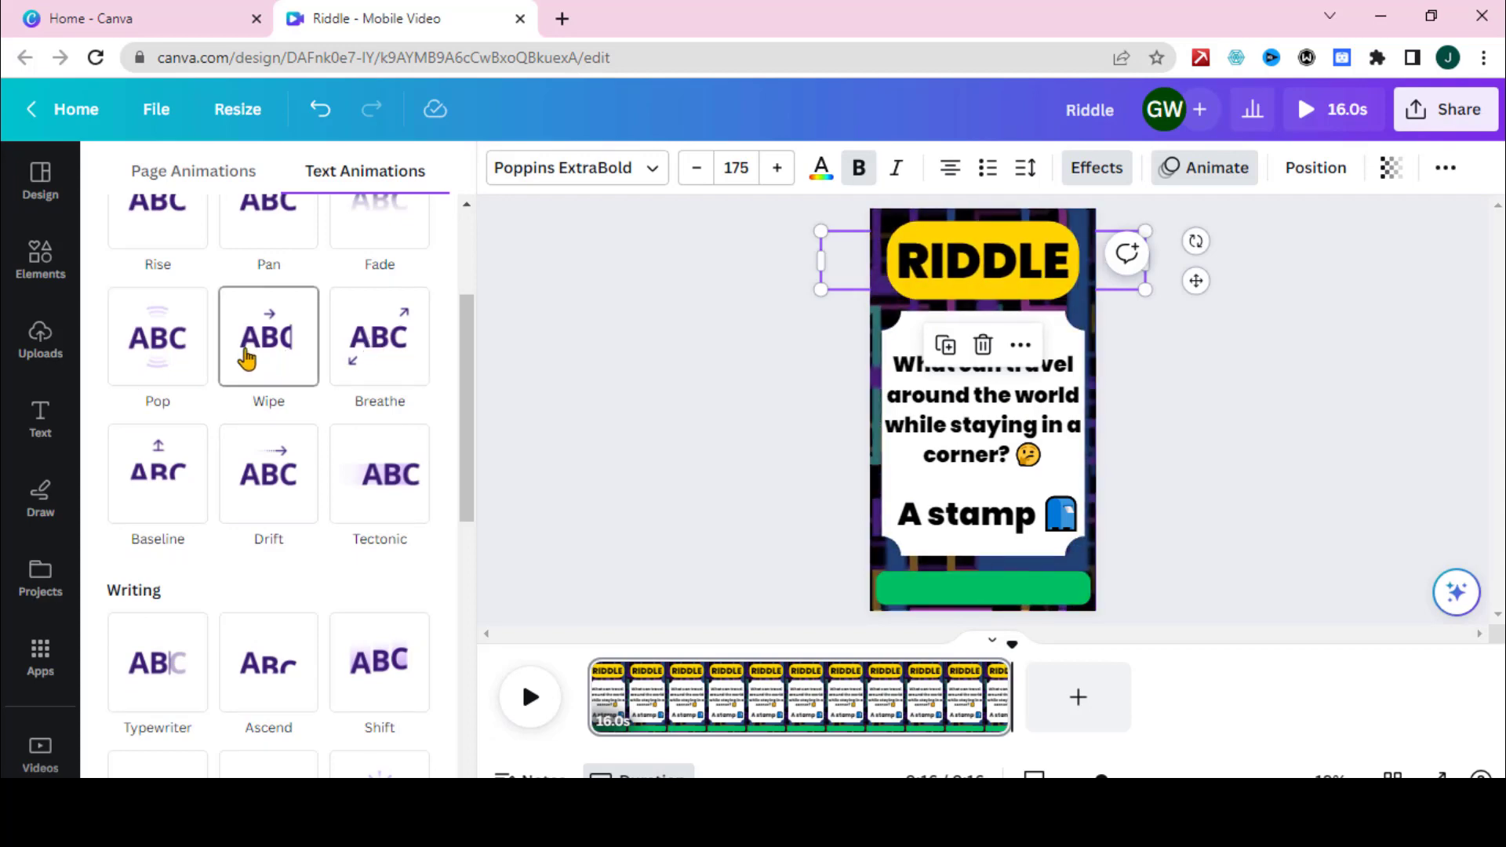
pyautogui.click(262, 358)
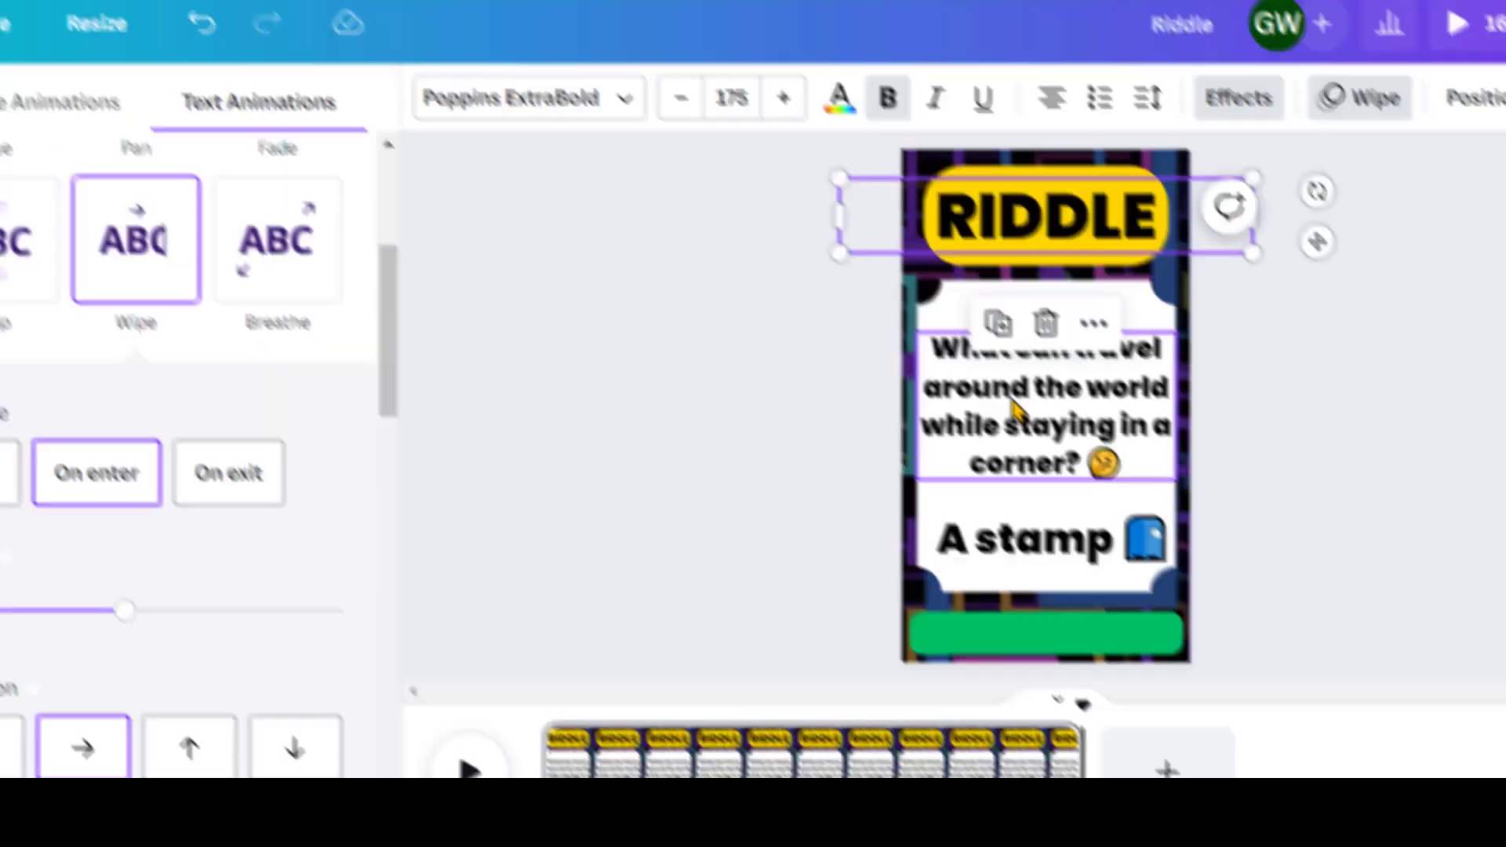
# Give the question a Baseline animation on entry and exit, and the answer Ascend
pyautogui.click(959, 411)
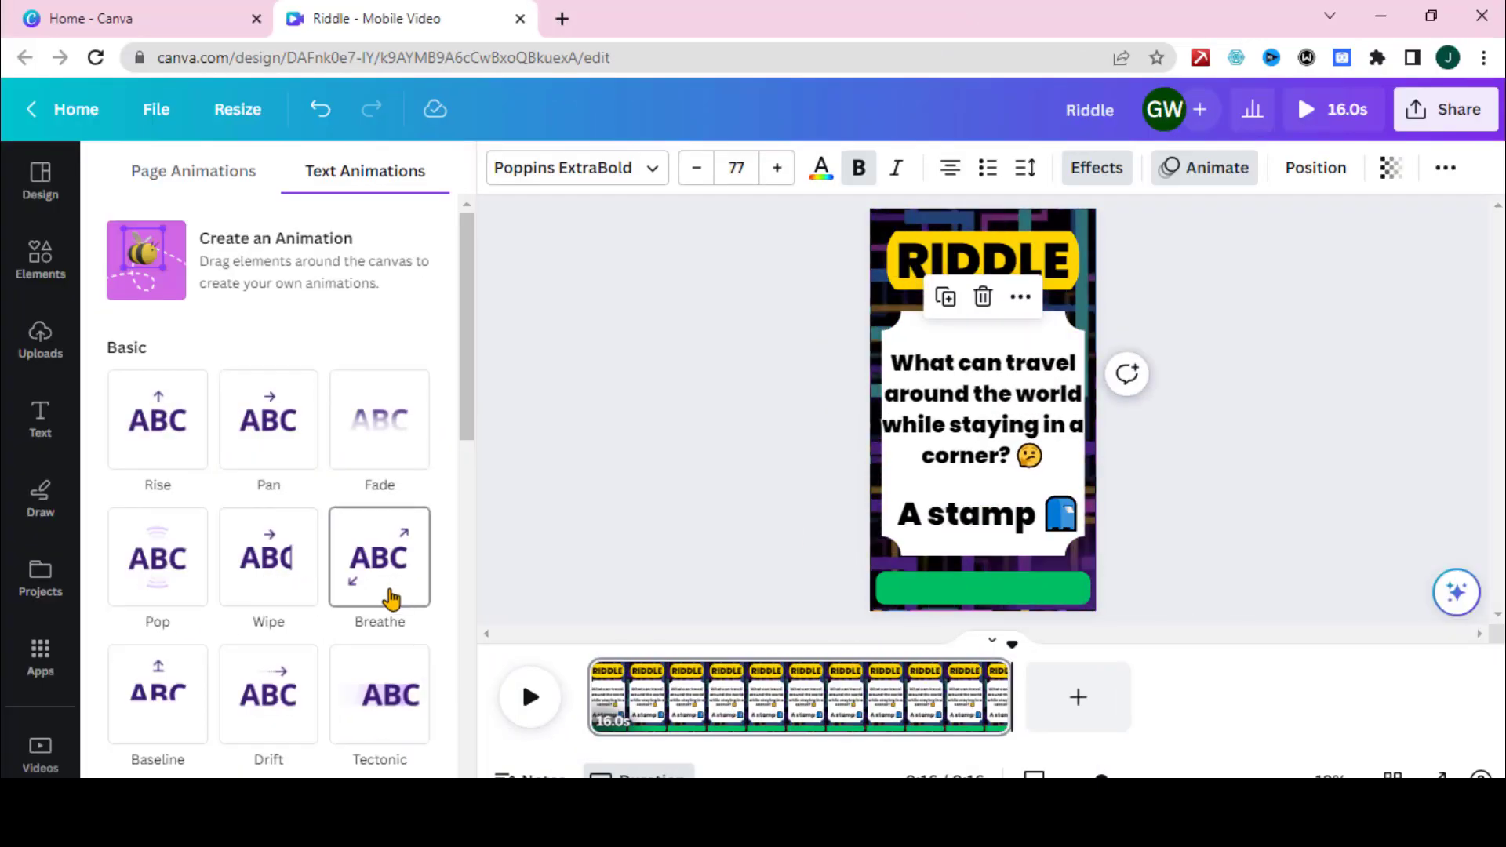
pyautogui.scroll(-3, 142, 518)
pyautogui.click(142, 518)
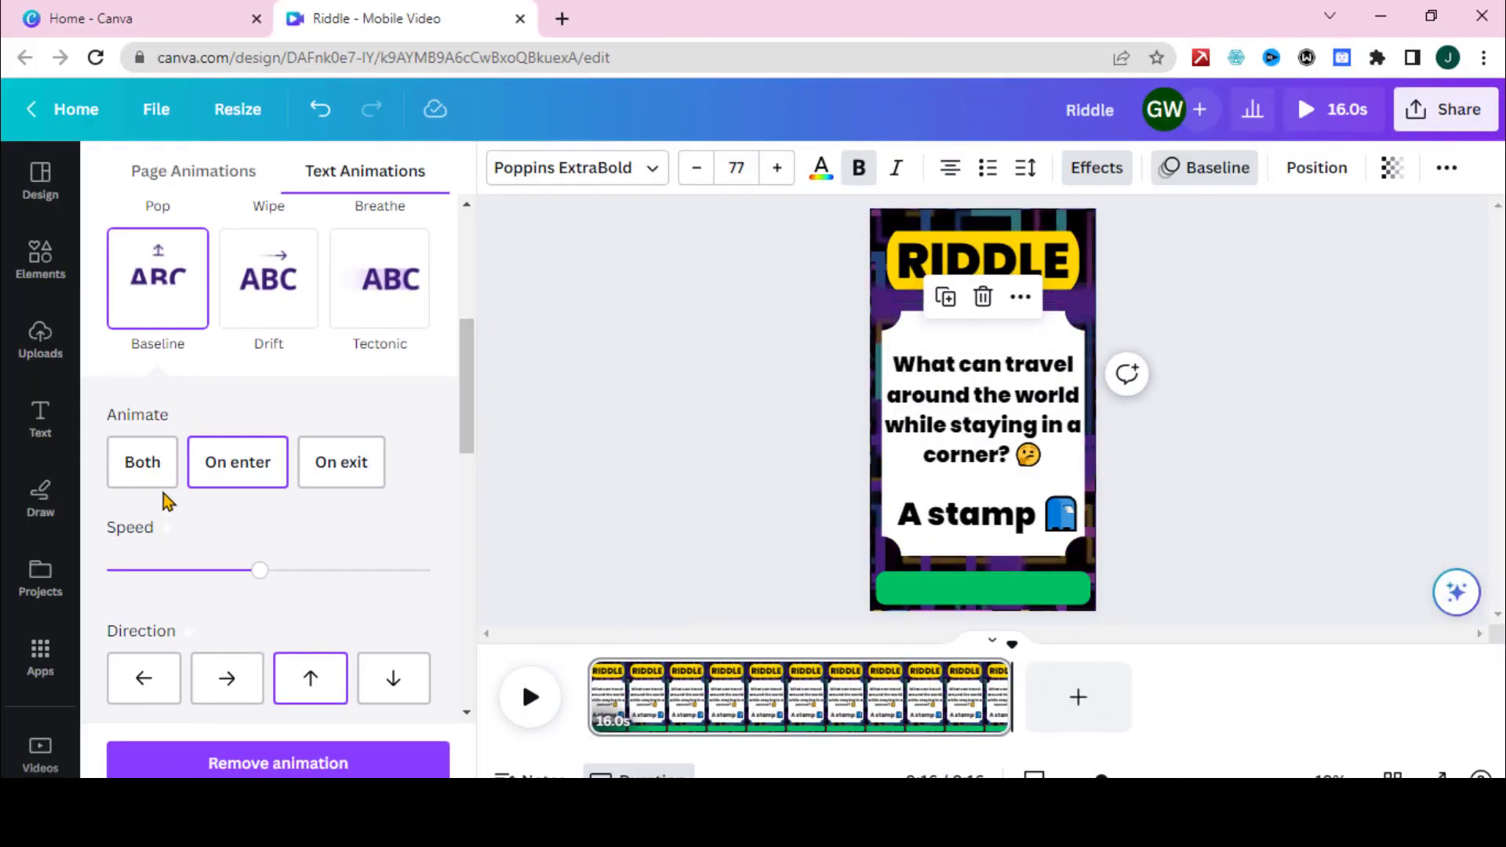
pyautogui.click(142, 471)
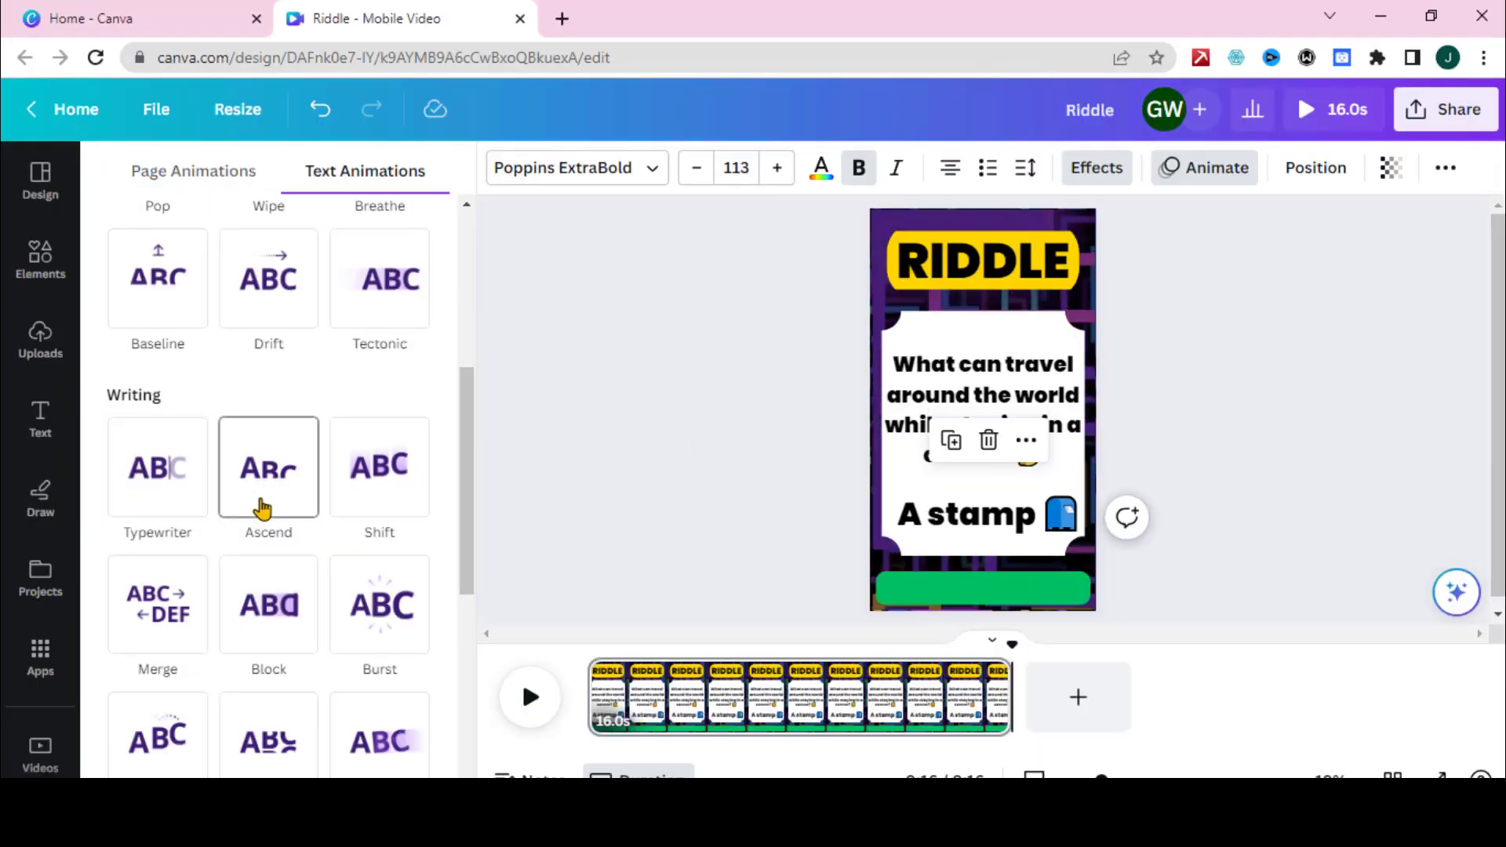
pyautogui.click(268, 488)
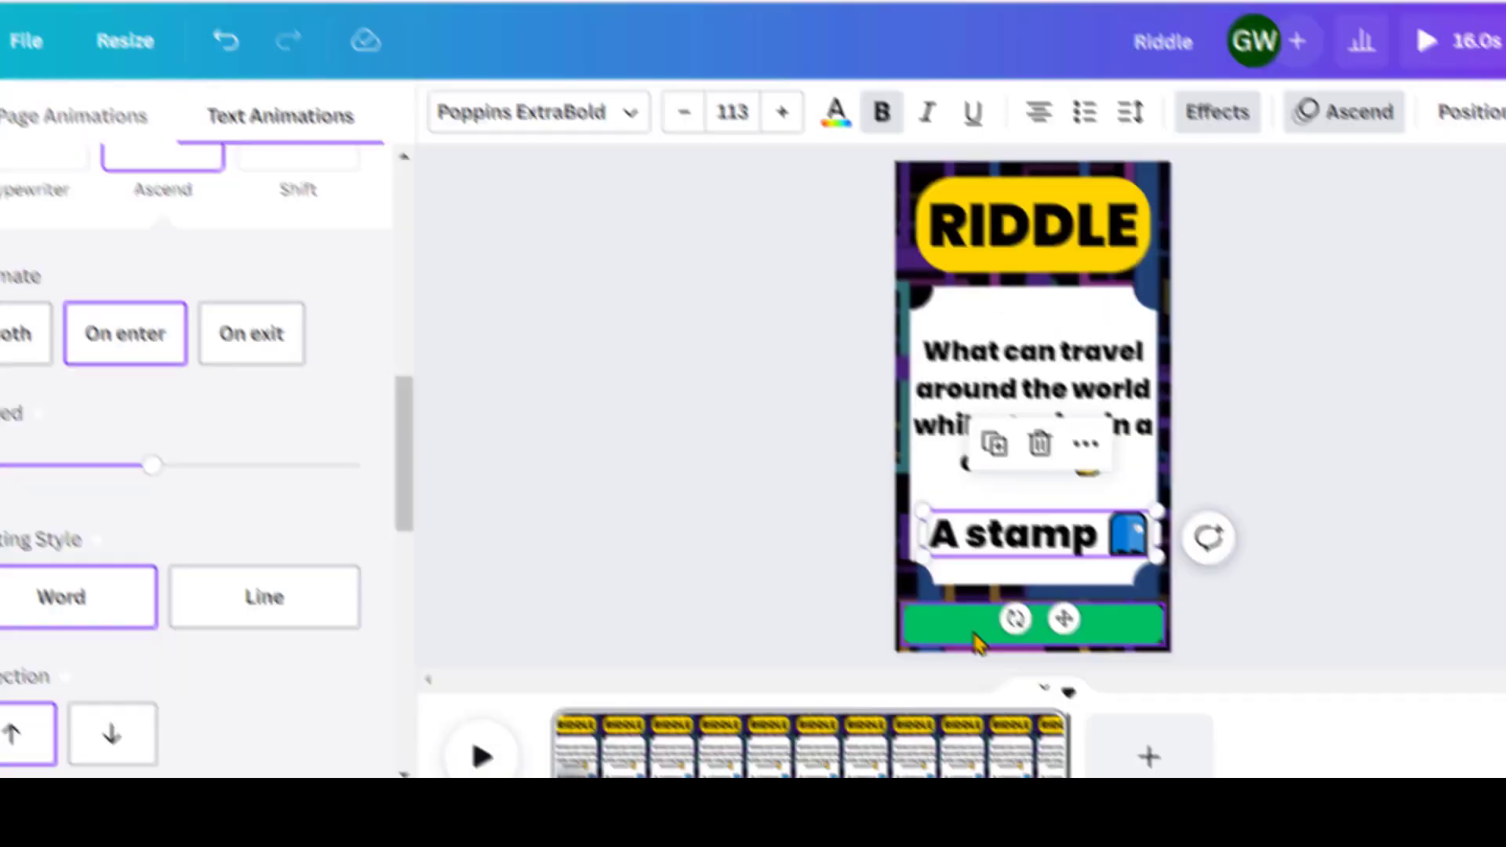
# Give the green bottom bar a Wipe animation at the lowest speed
pyautogui.click(938, 604)
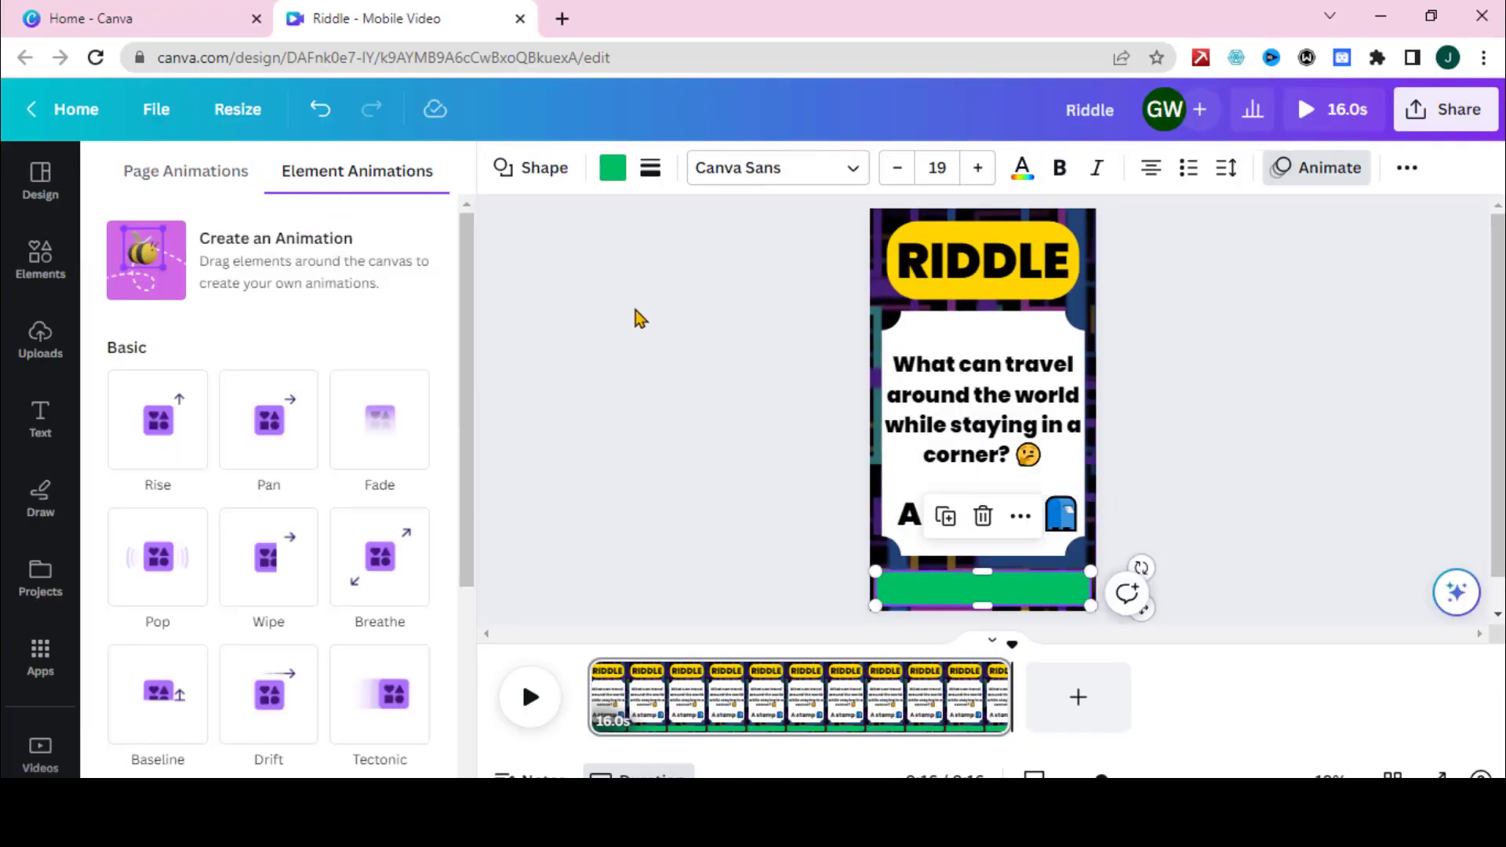
pyautogui.click(267, 550)
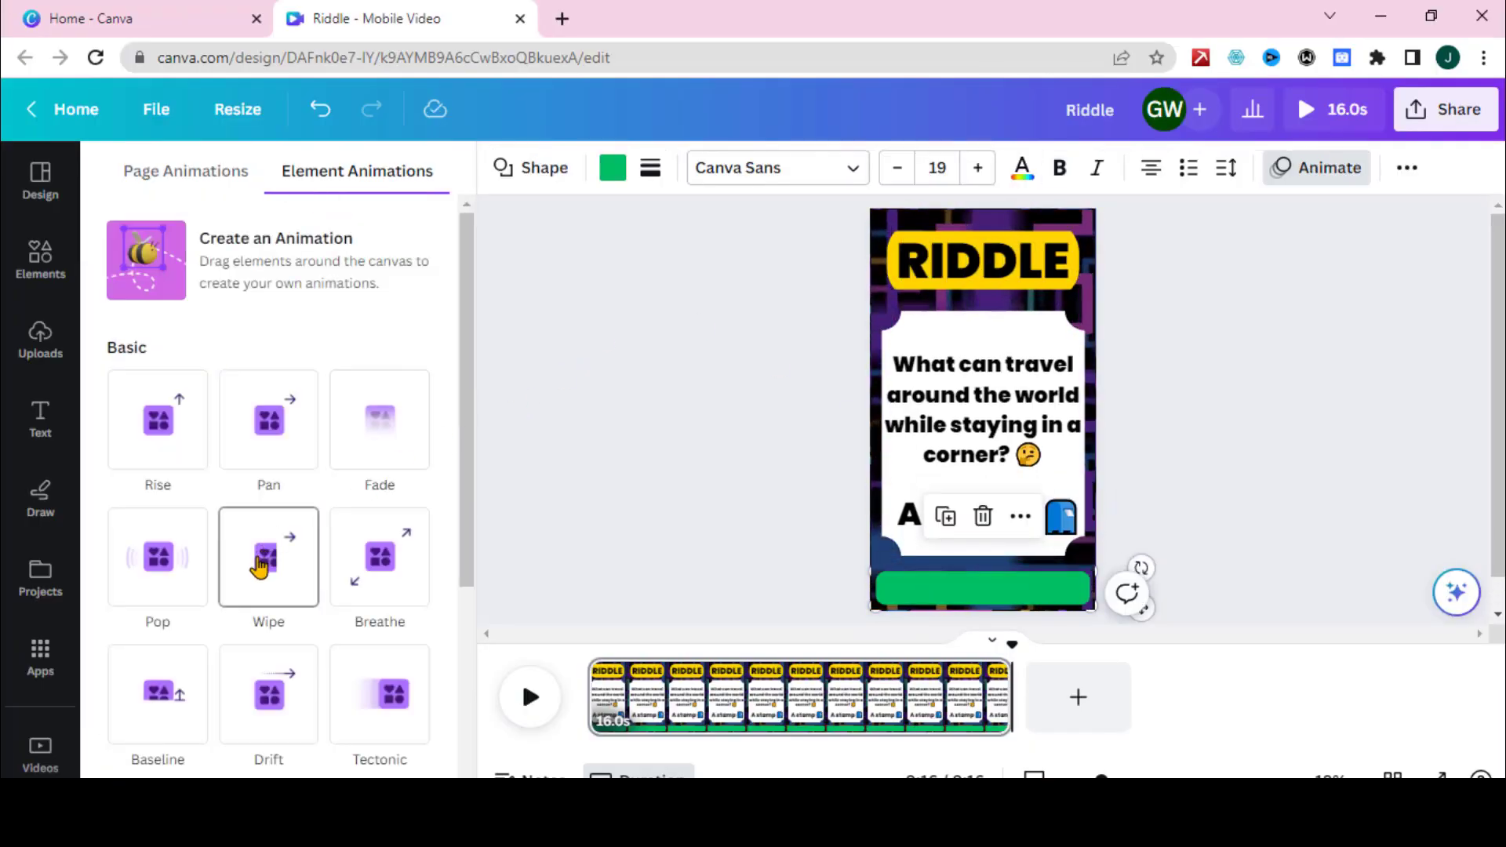
pyautogui.click(259, 567)
pyautogui.moveTo(271, 571); pyautogui.dragTo(127, 571)
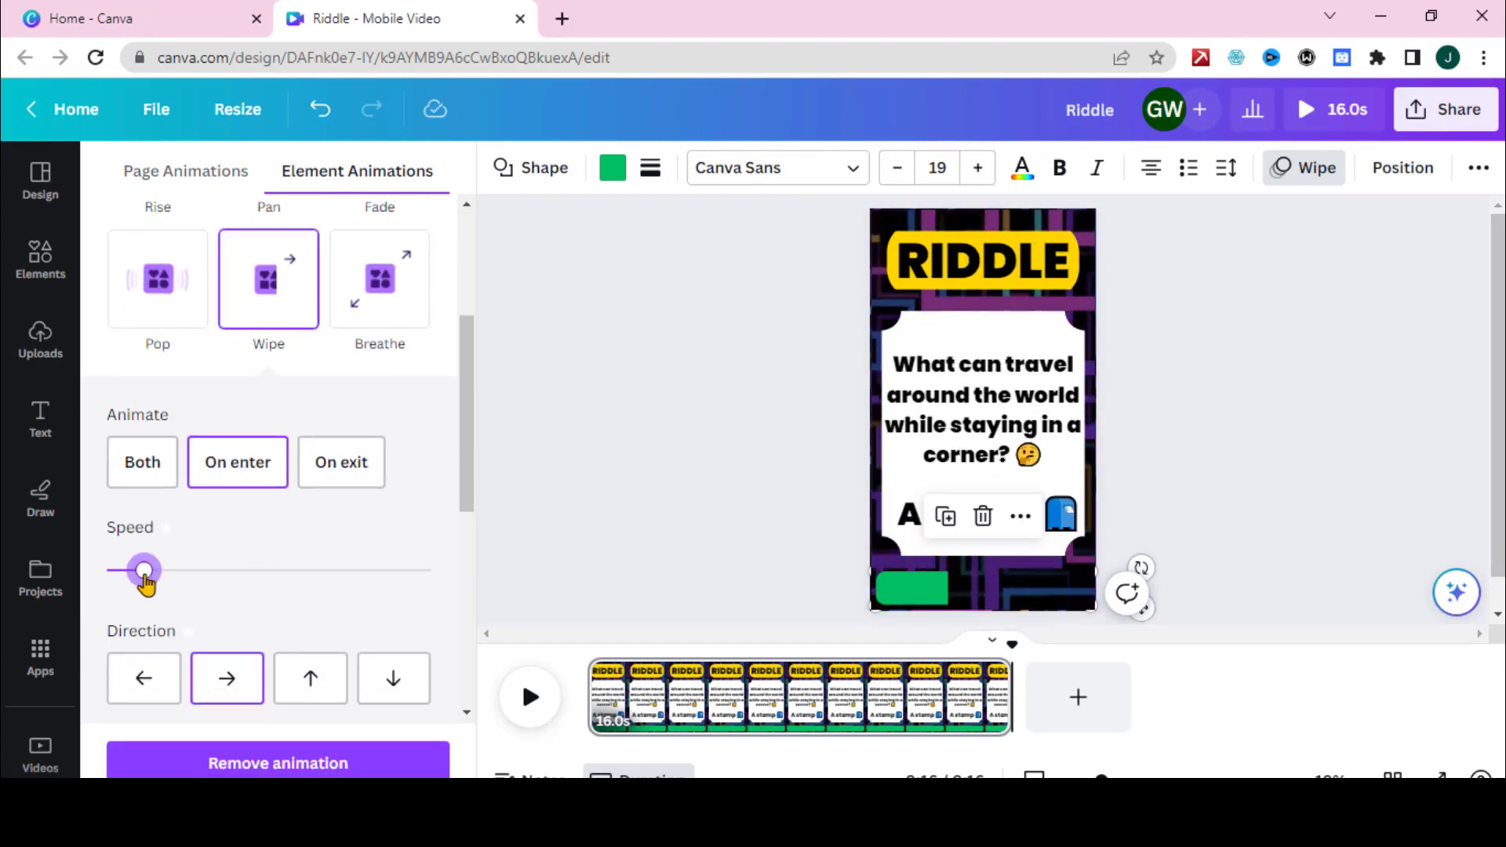
# Play the video preview to check the animations
pyautogui.press('space')
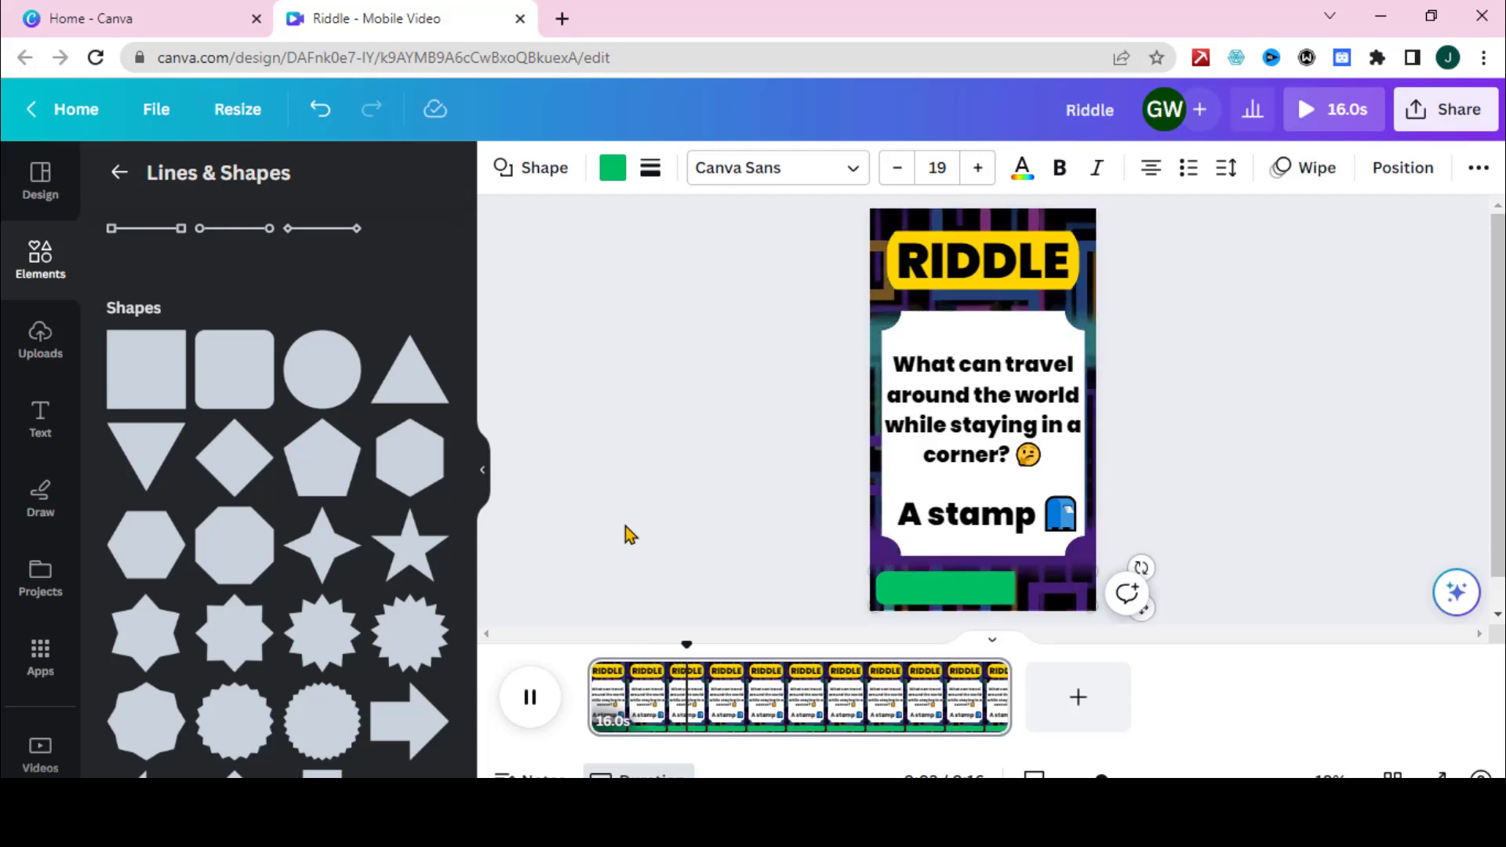
pyautogui.press('space')
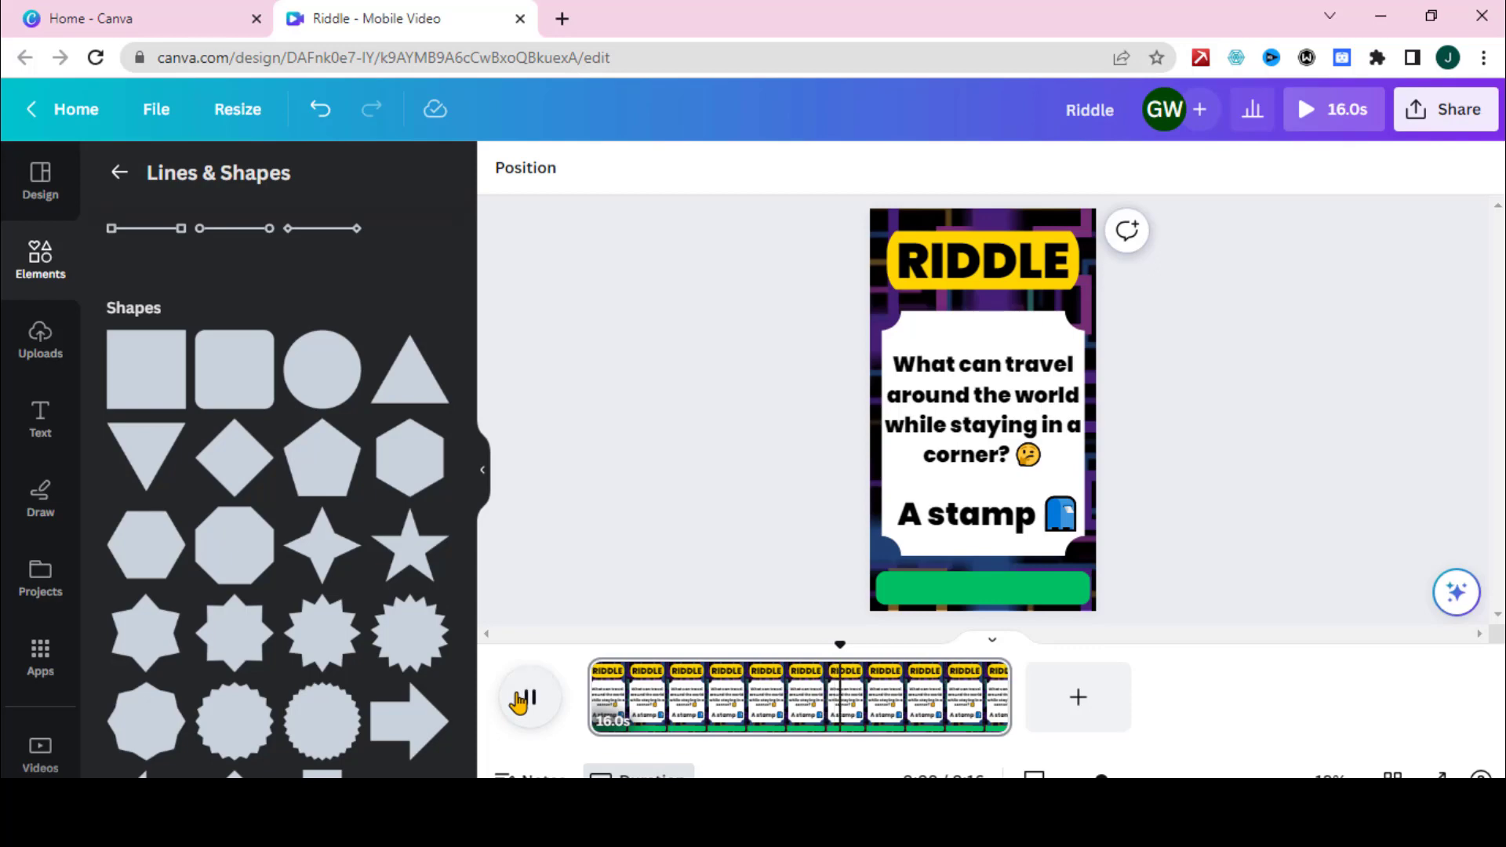
pyautogui.click(1028, 604)
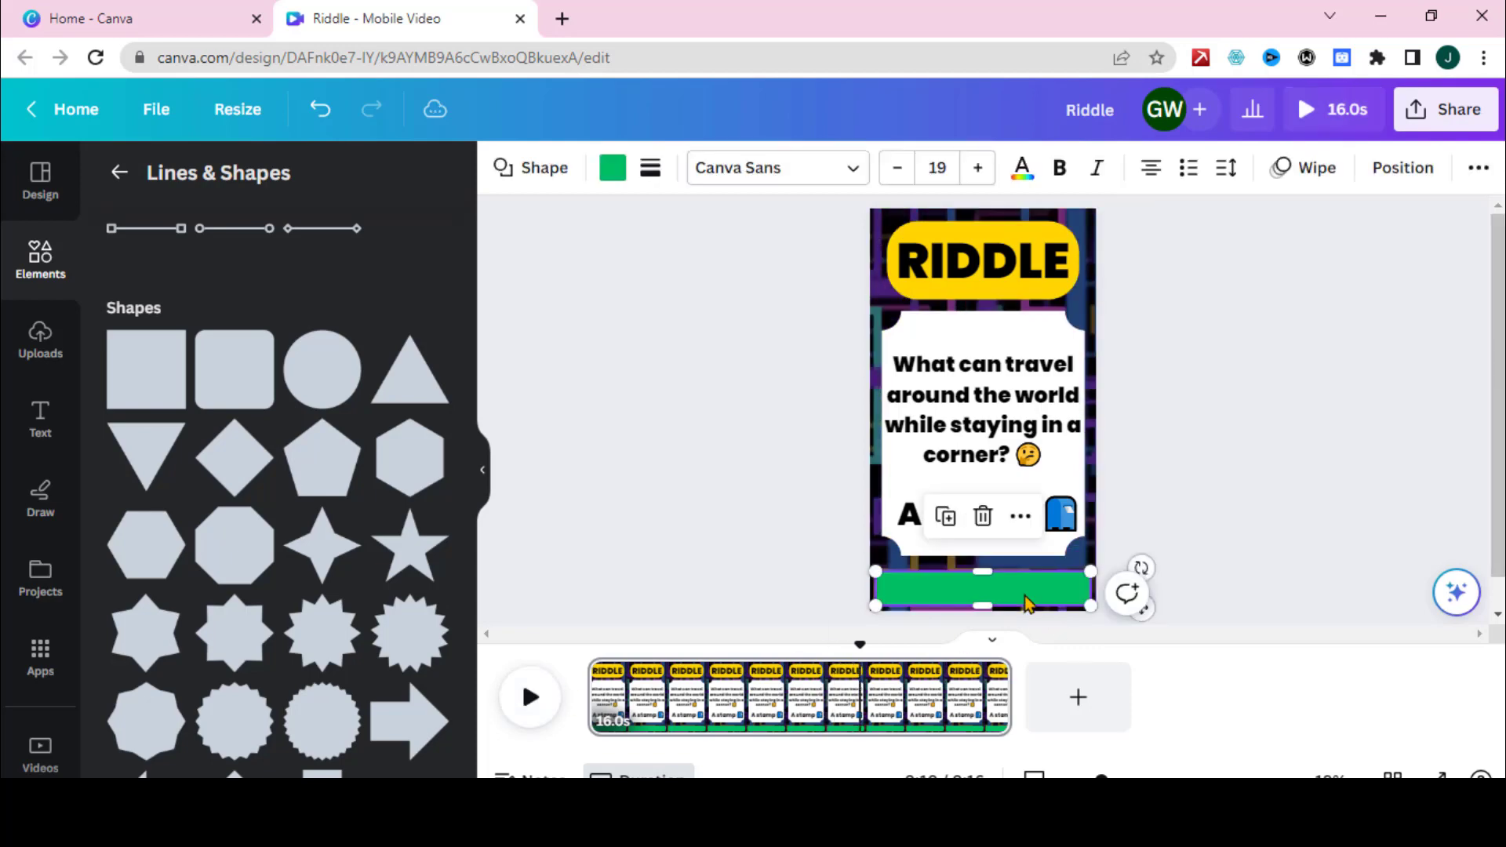
# Trim the green bar's timeline clip to start around 1.4 seconds and end earlier
pyautogui.rightClick(1028, 604)
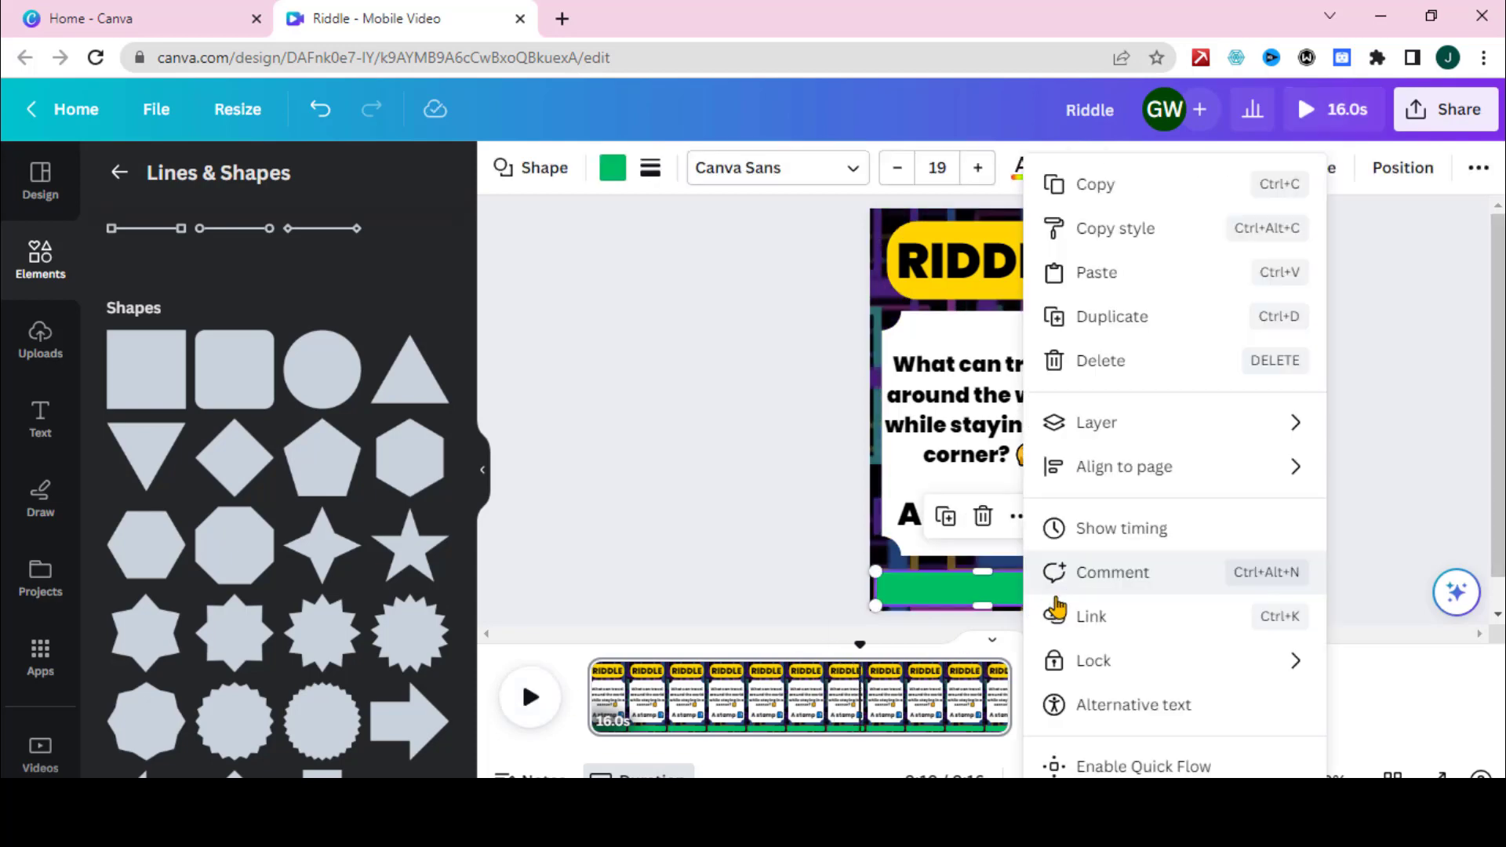
pyautogui.moveTo(1123, 466)
pyautogui.click(1153, 530)
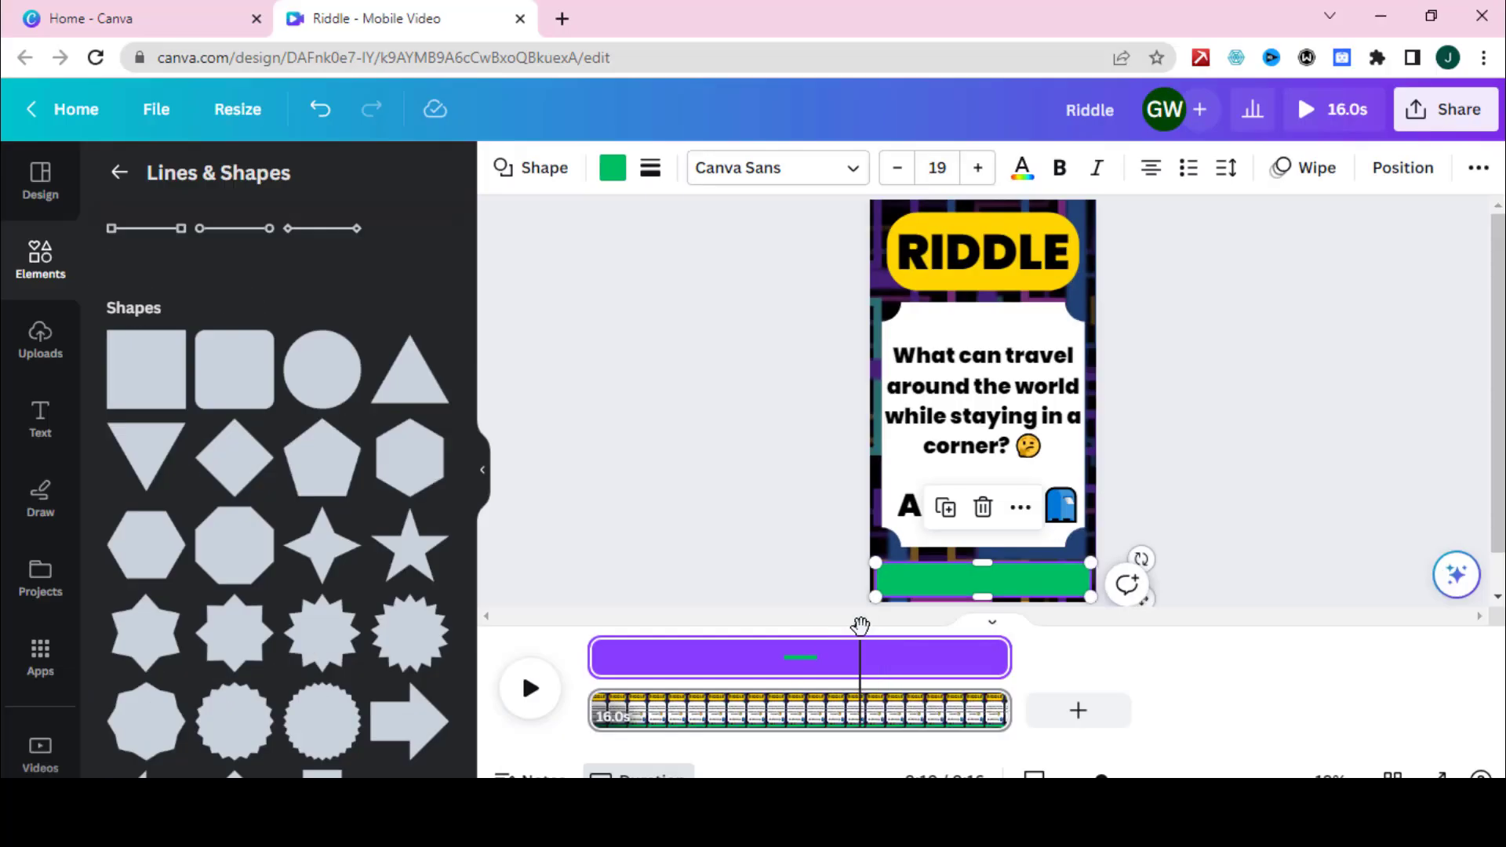
pyautogui.moveTo(860, 625); pyautogui.dragTo(614, 623)
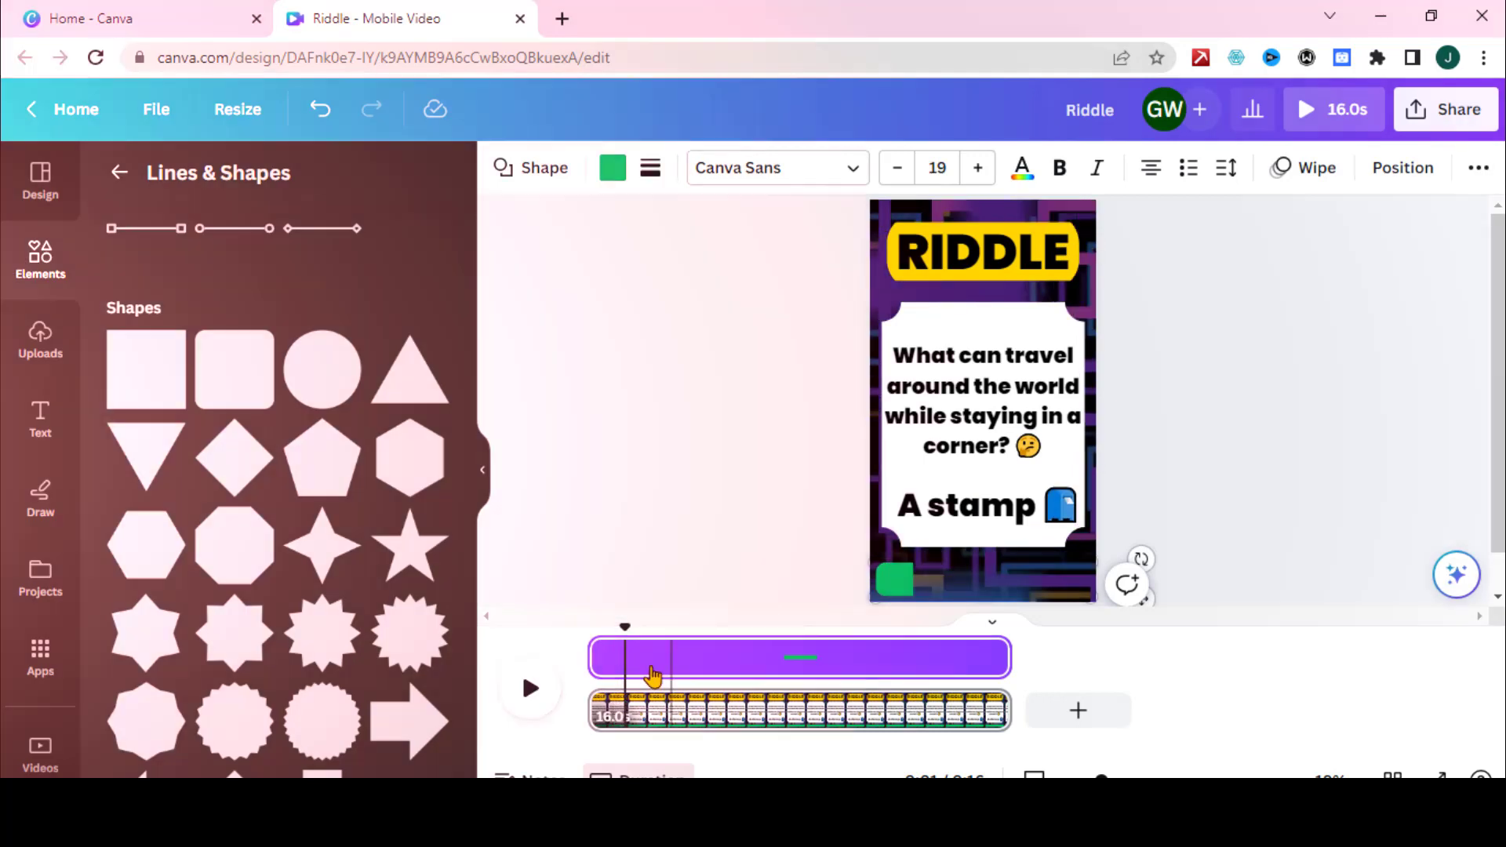
pyautogui.moveTo(593, 657); pyautogui.dragTo(627, 656)
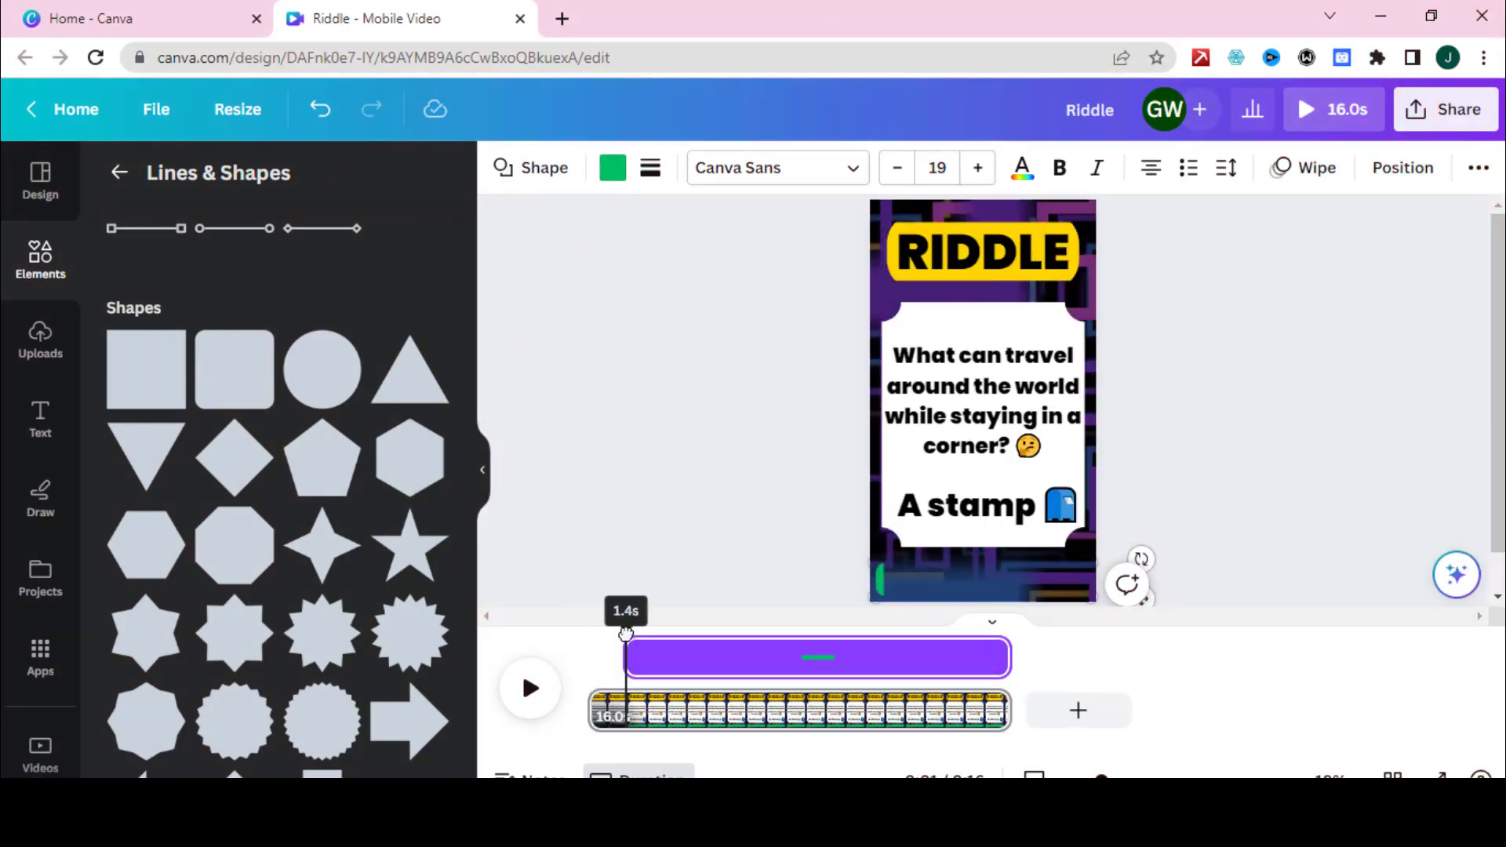
pyautogui.moveTo(1009, 658); pyautogui.dragTo(847, 657)
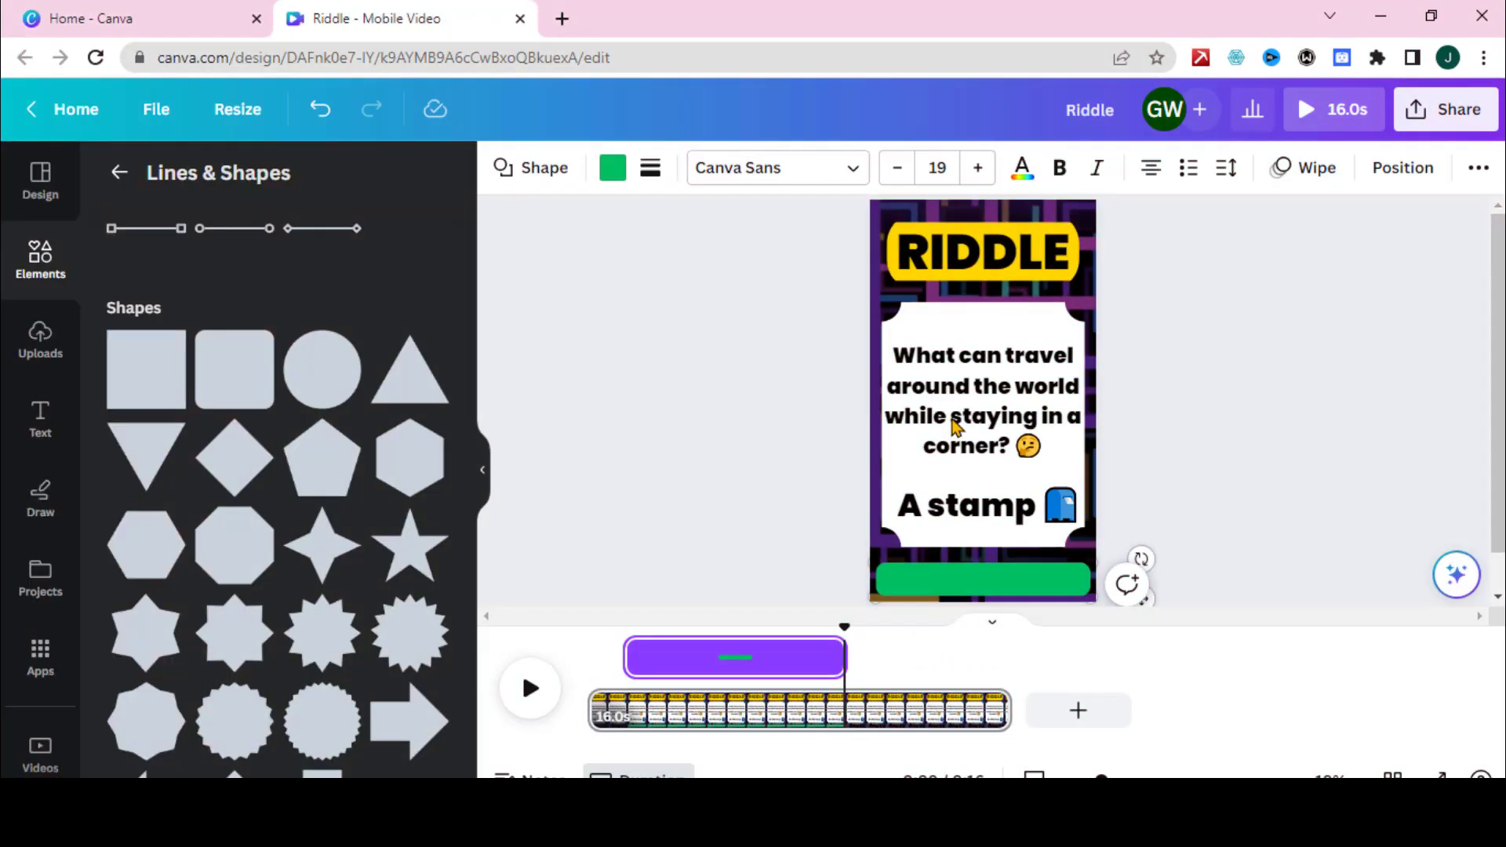
# End the question around 8 seconds and start the 'A stamp' answer right after it
pyautogui.click(955, 423)
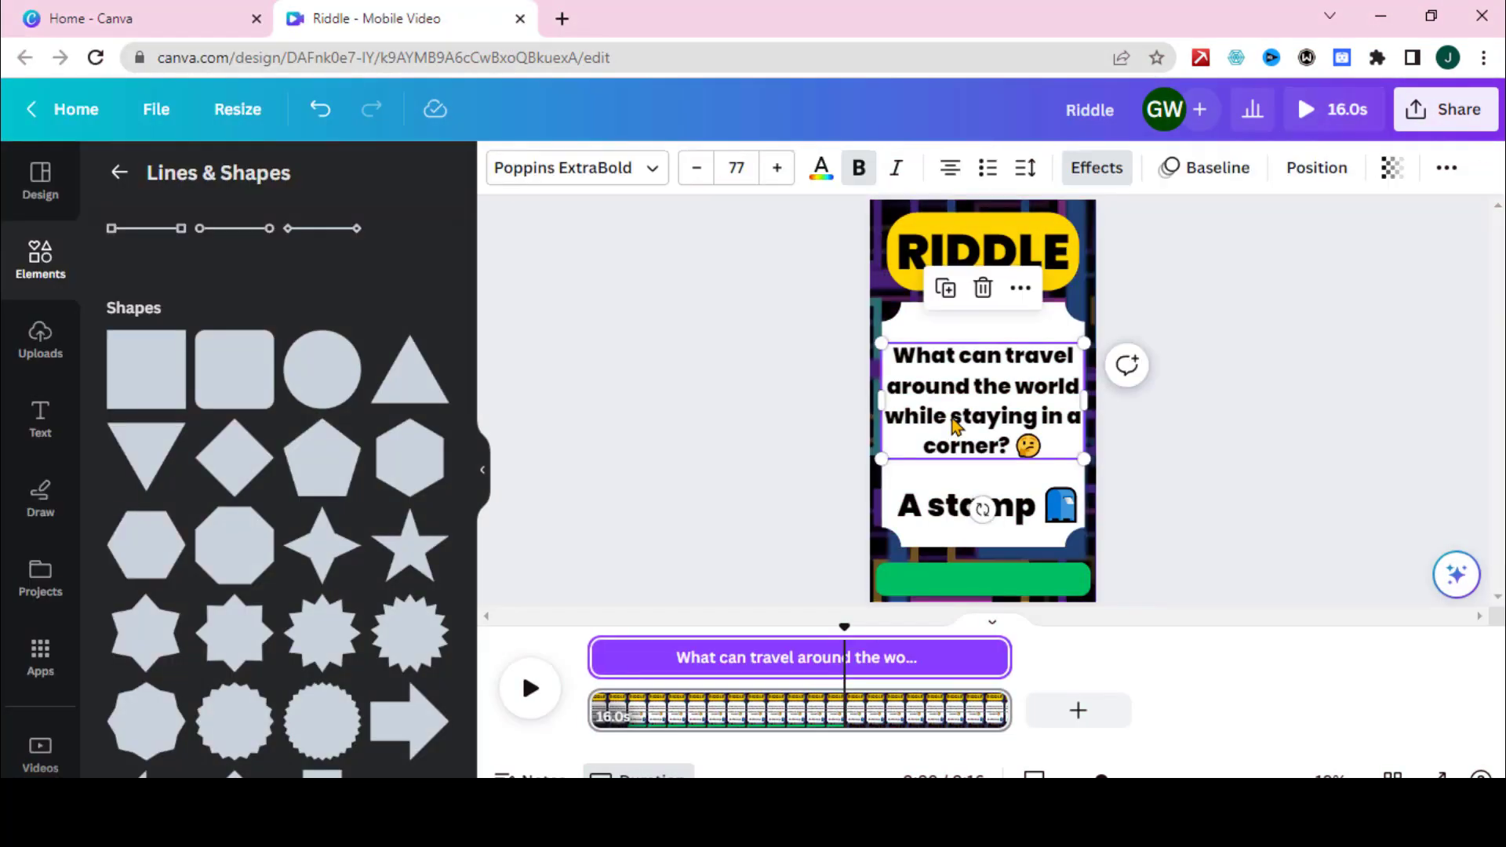
pyautogui.moveTo(1012, 656); pyautogui.dragTo(892, 667)
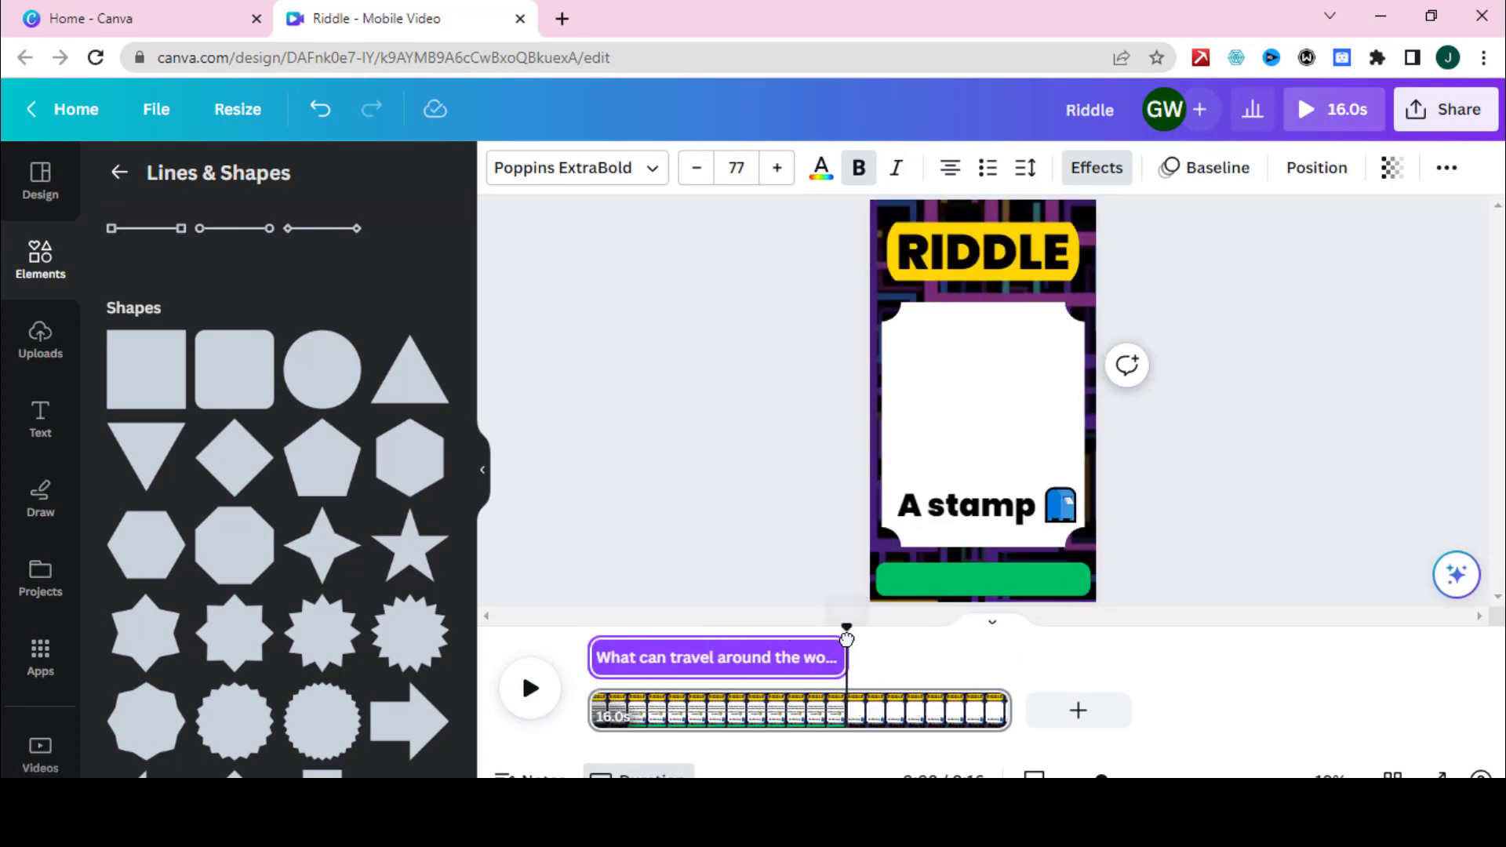
pyautogui.moveTo(847, 634); pyautogui.dragTo(843, 658)
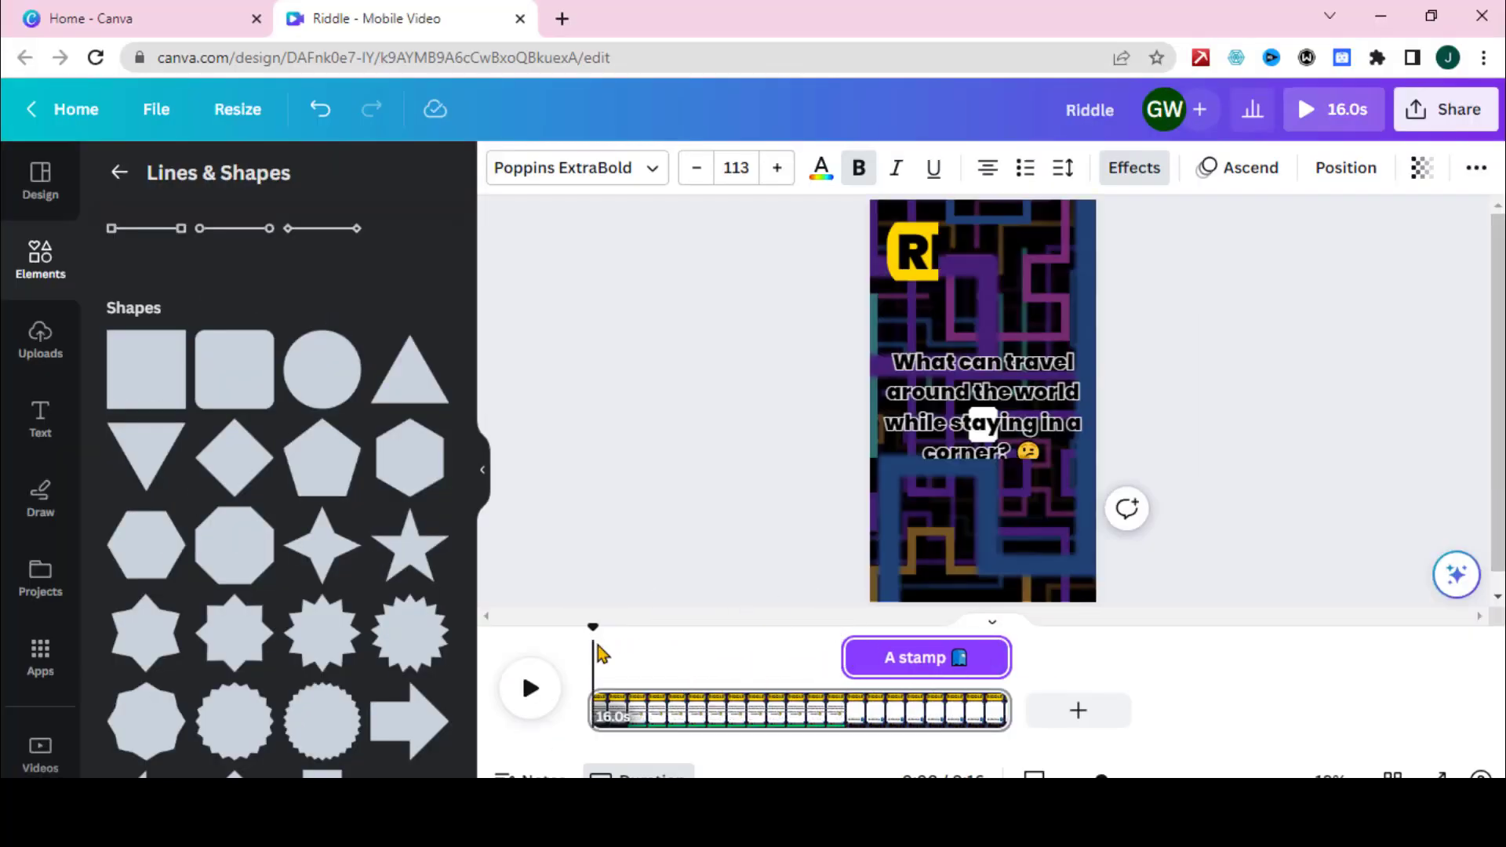
# Preview the riddle and check the timing of the green bar, question and answer
pyautogui.click(530, 688)
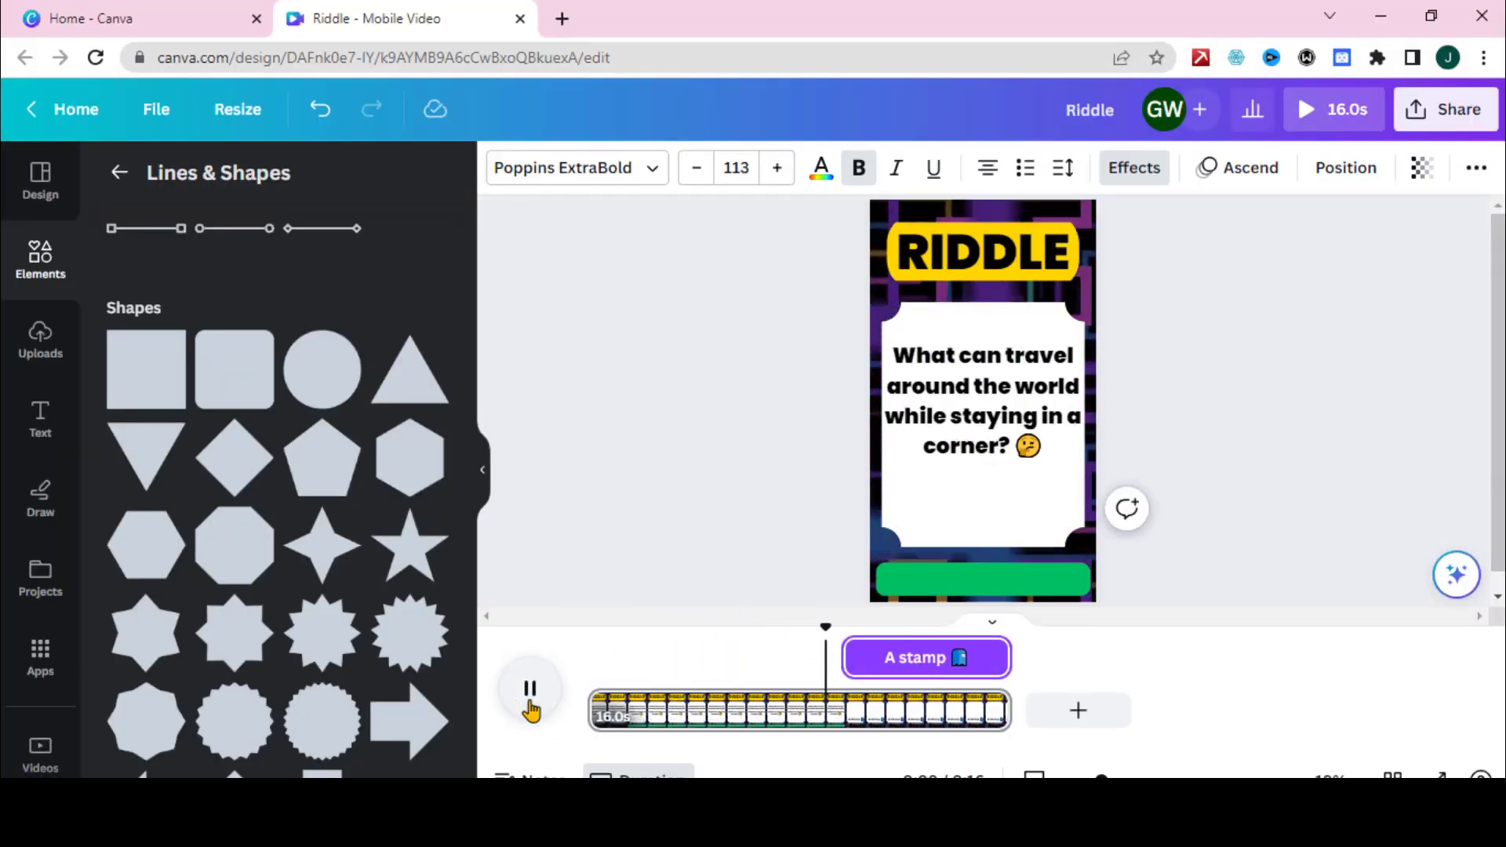
pyautogui.click(530, 709)
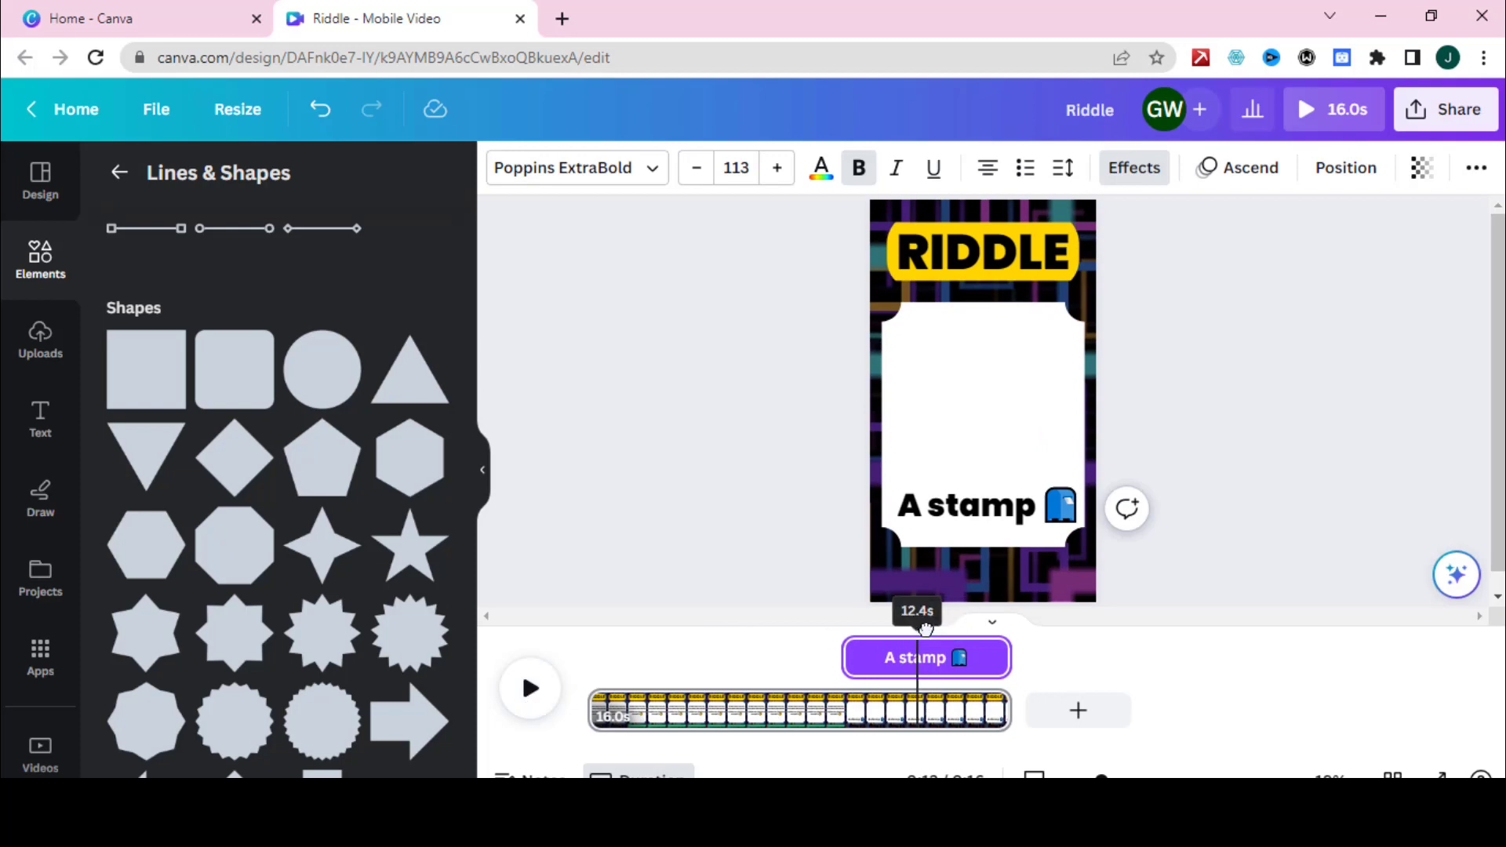
pyautogui.click(885, 689)
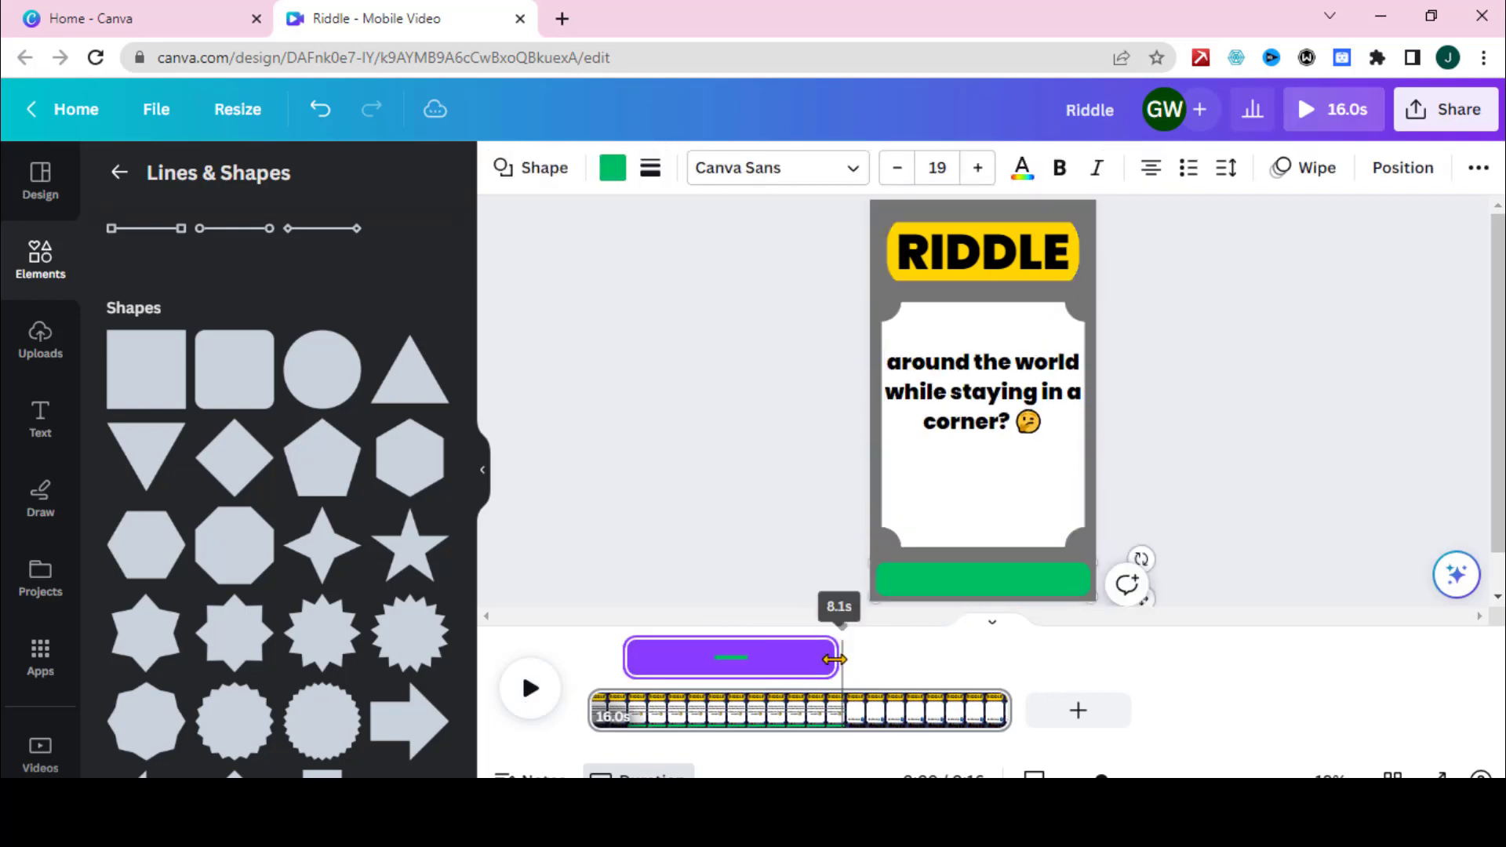
pyautogui.click(942, 487)
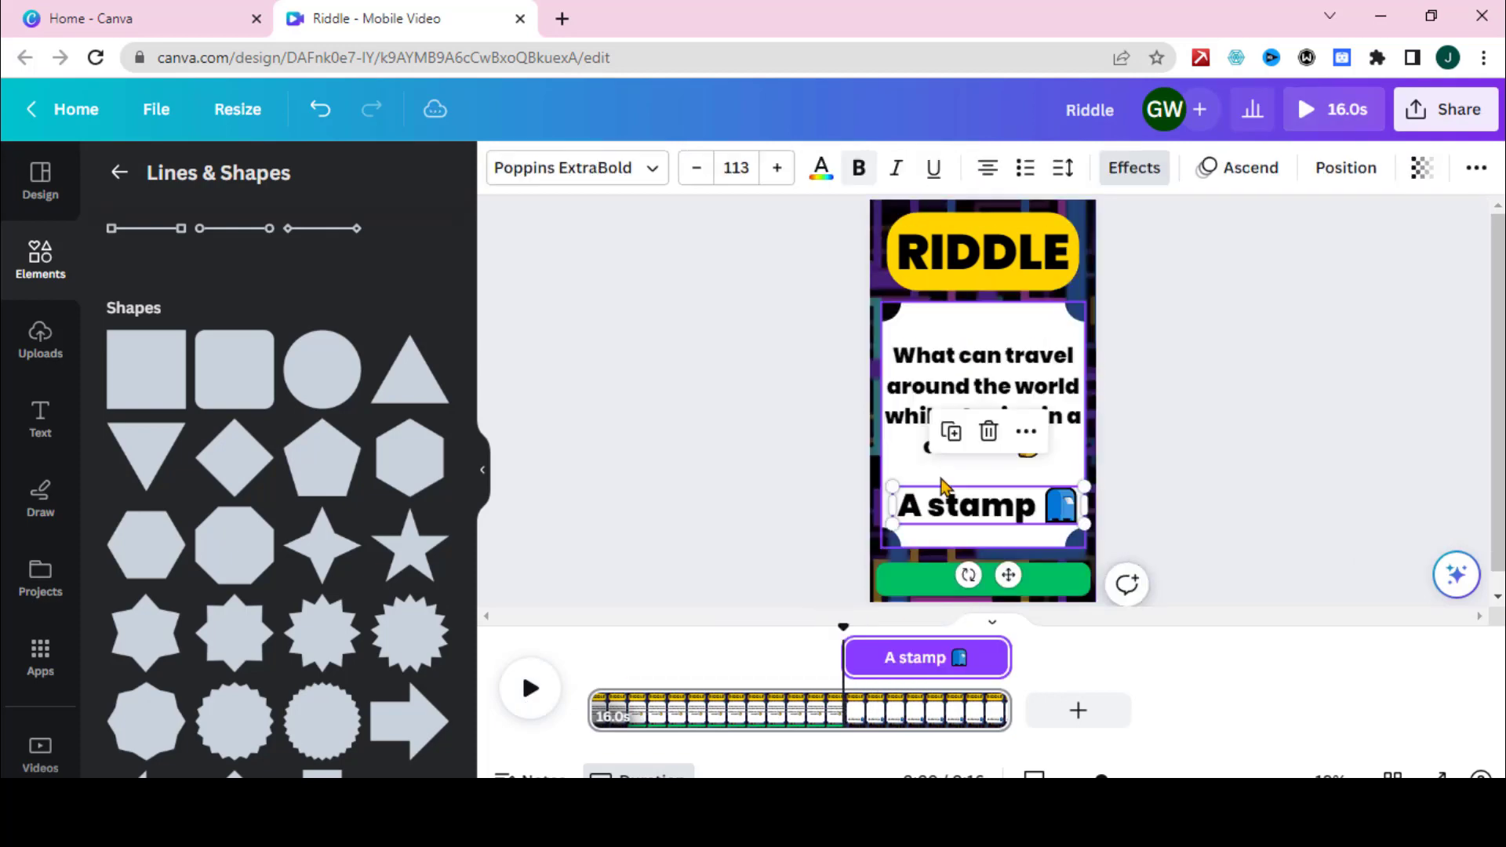
pyautogui.click(958, 376)
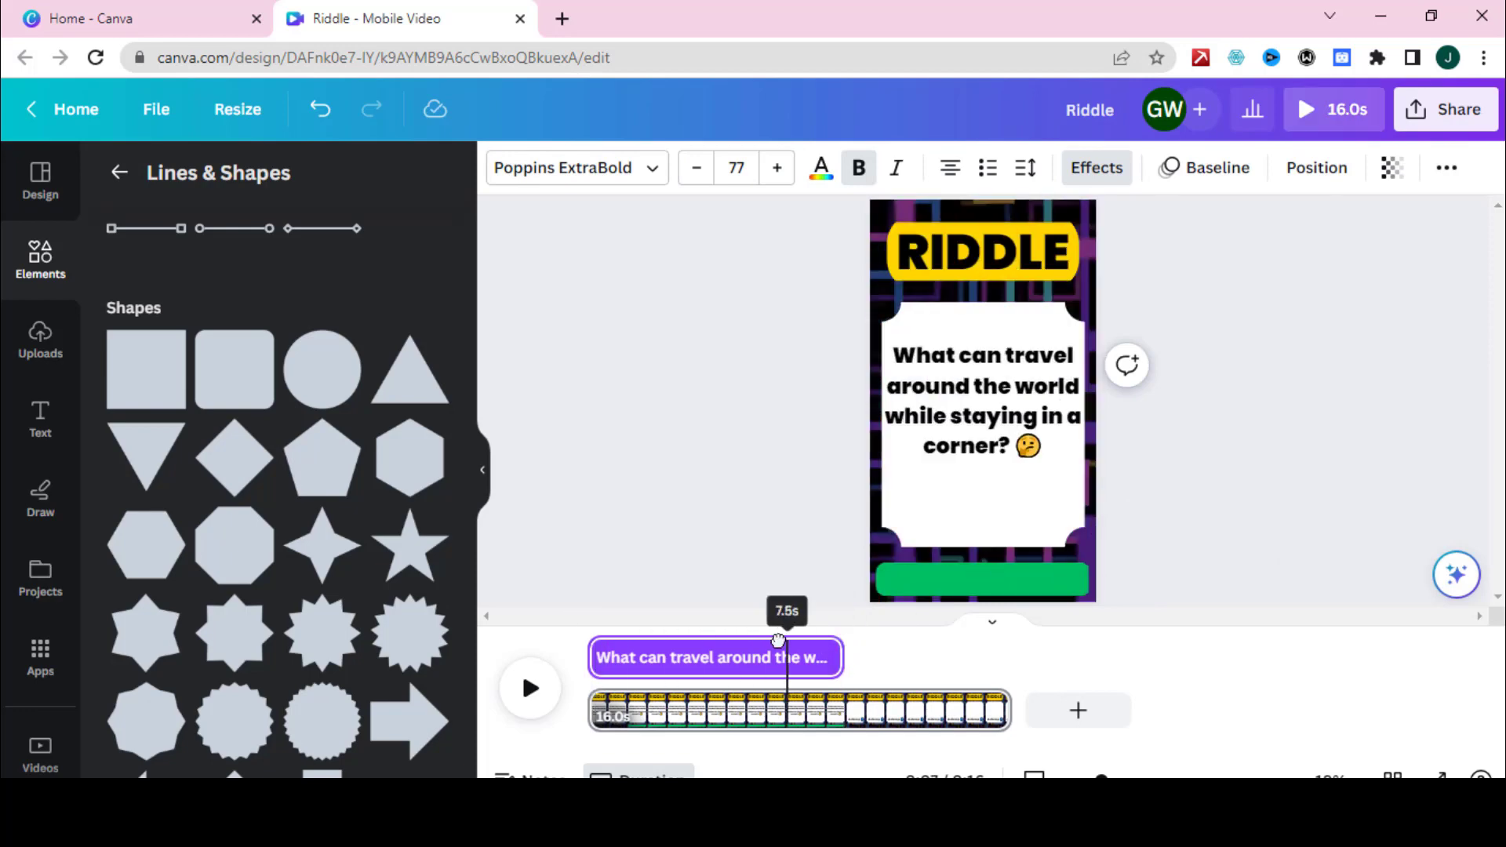
pyautogui.click(857, 649)
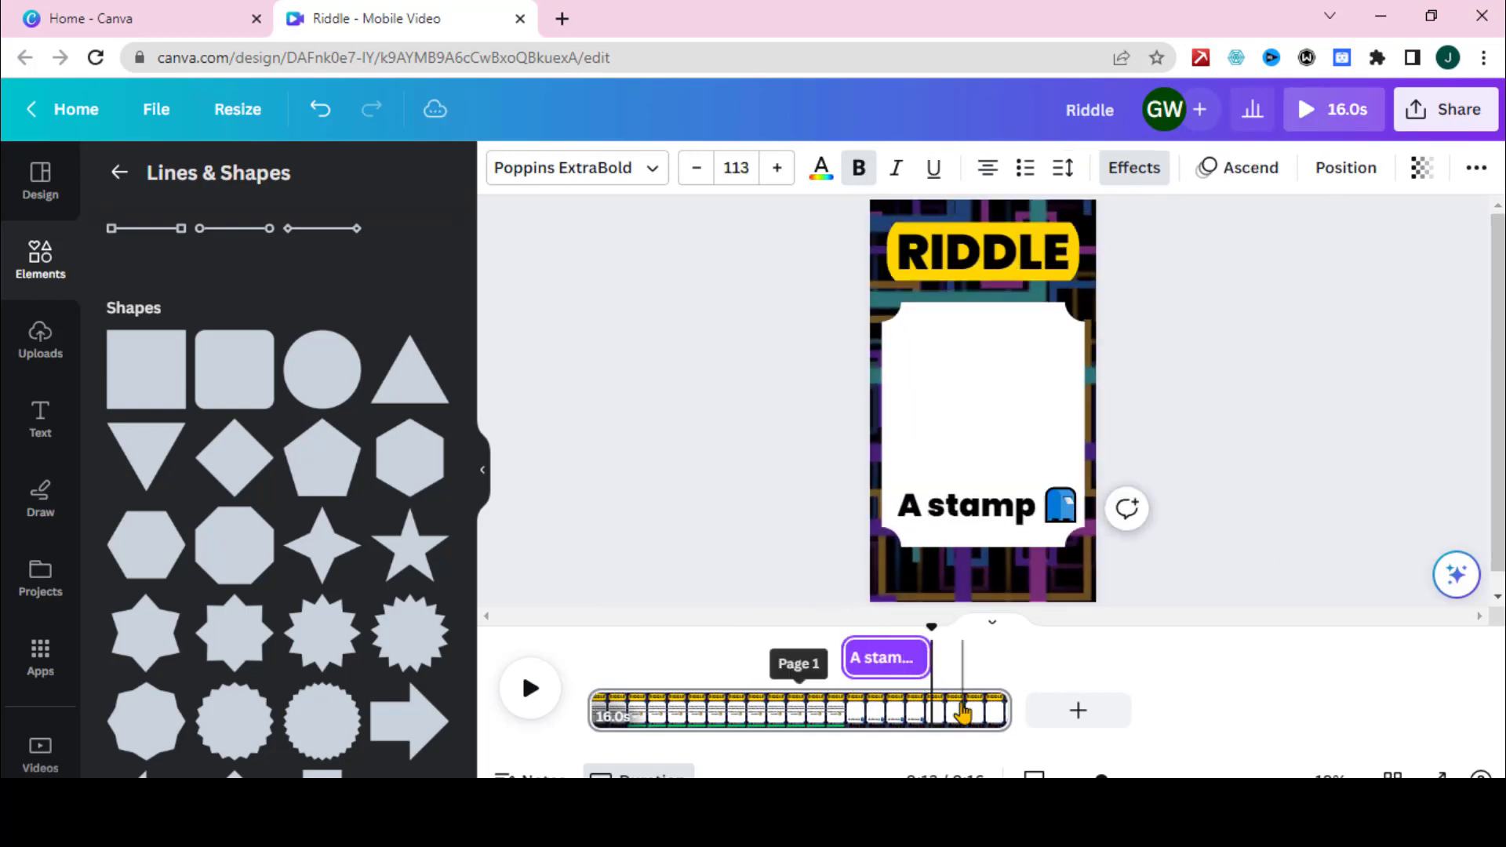
# Trim the page to 12.6 seconds, raise 'A stamp' to the card centre, and preview
pyautogui.moveTo(1008, 710); pyautogui.dragTo(927, 710)
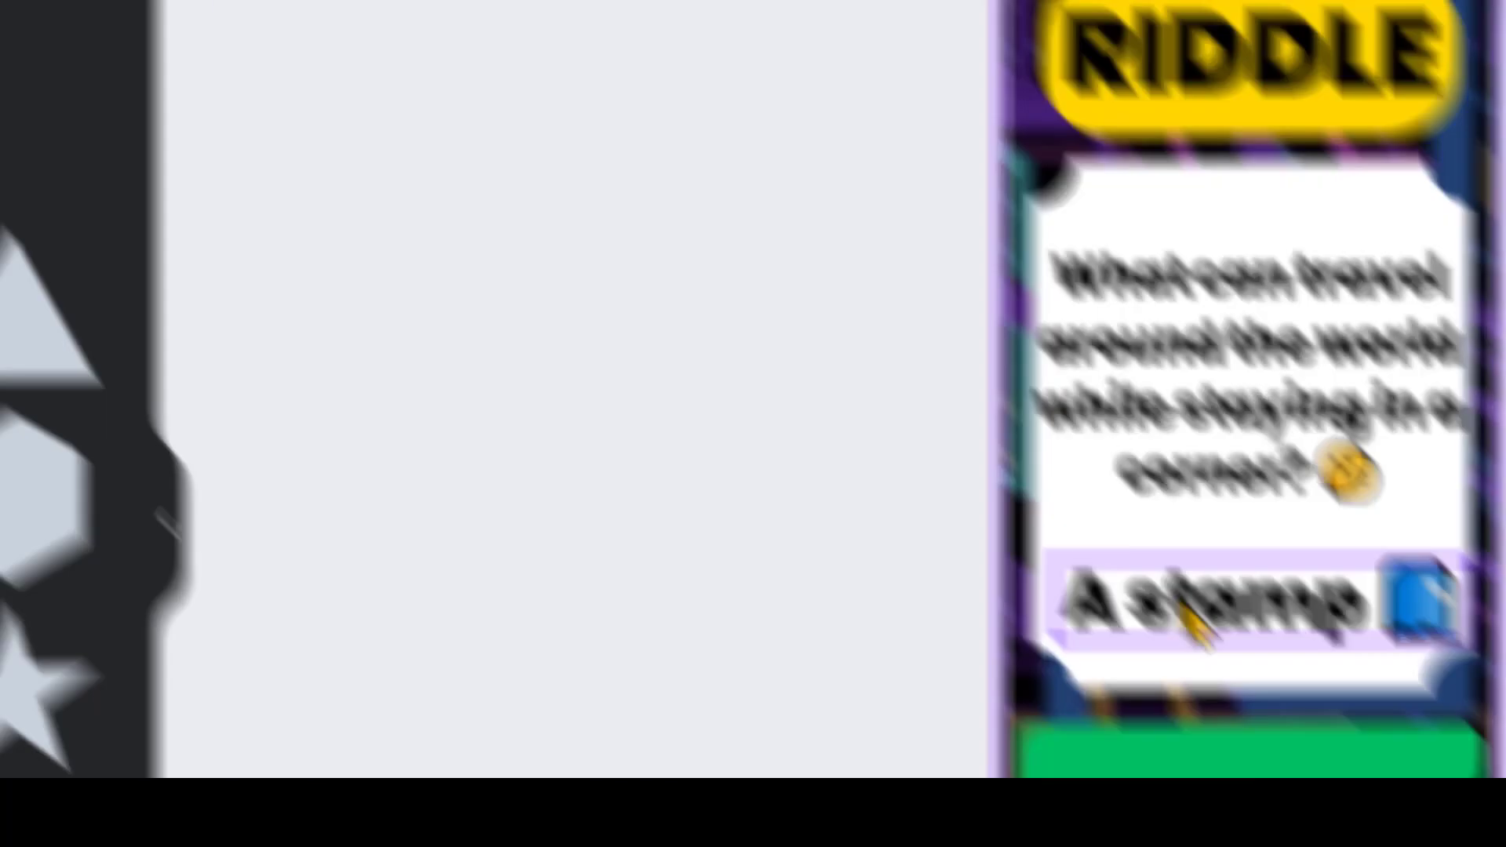
pyautogui.moveTo(951, 510); pyautogui.dragTo(958, 422)
pyautogui.moveTo(925, 631); pyautogui.dragTo(592, 628)
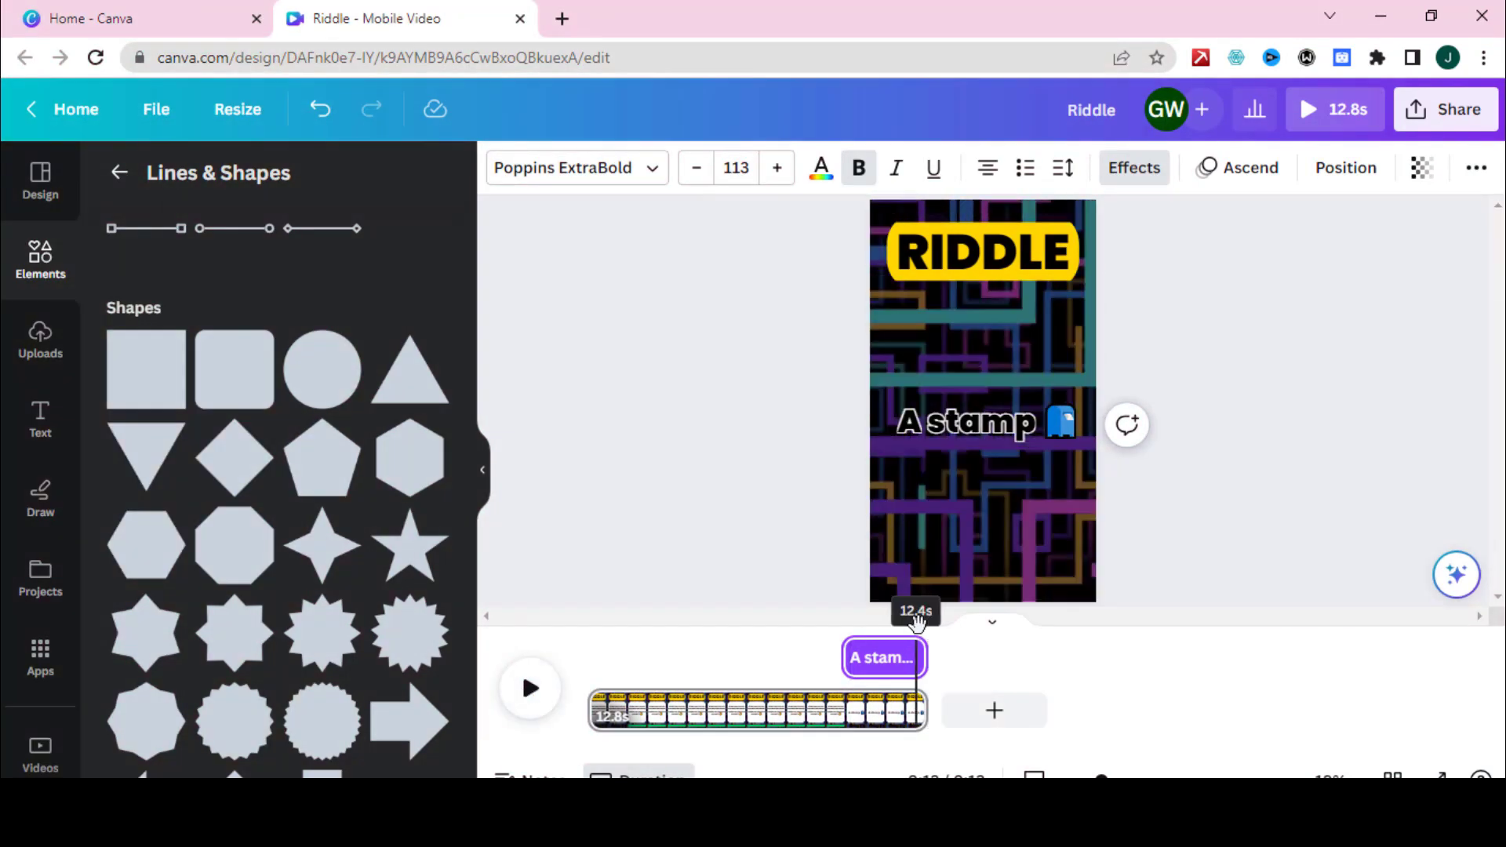
pyautogui.moveTo(924, 656)
pyautogui.mouseDown()
pyautogui.moveTo(912, 653)
pyautogui.moveTo(913, 702)
pyautogui.mouseUp()
pyautogui.click(531, 689)
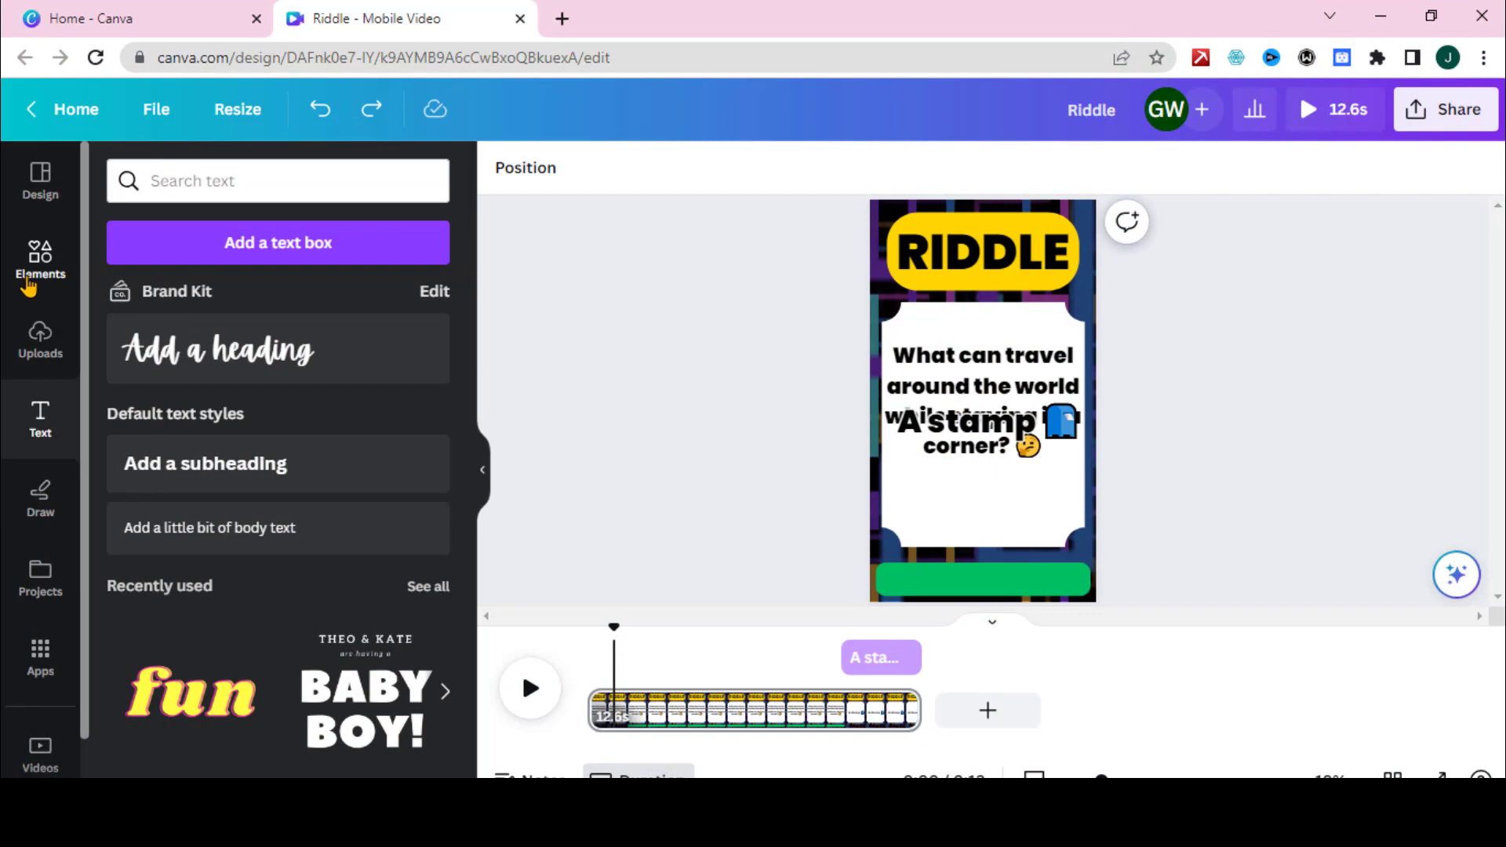
# Add the Champagne Cork 1 sound effect from a 'cork' audio search and play it back
pyautogui.click(27, 284)
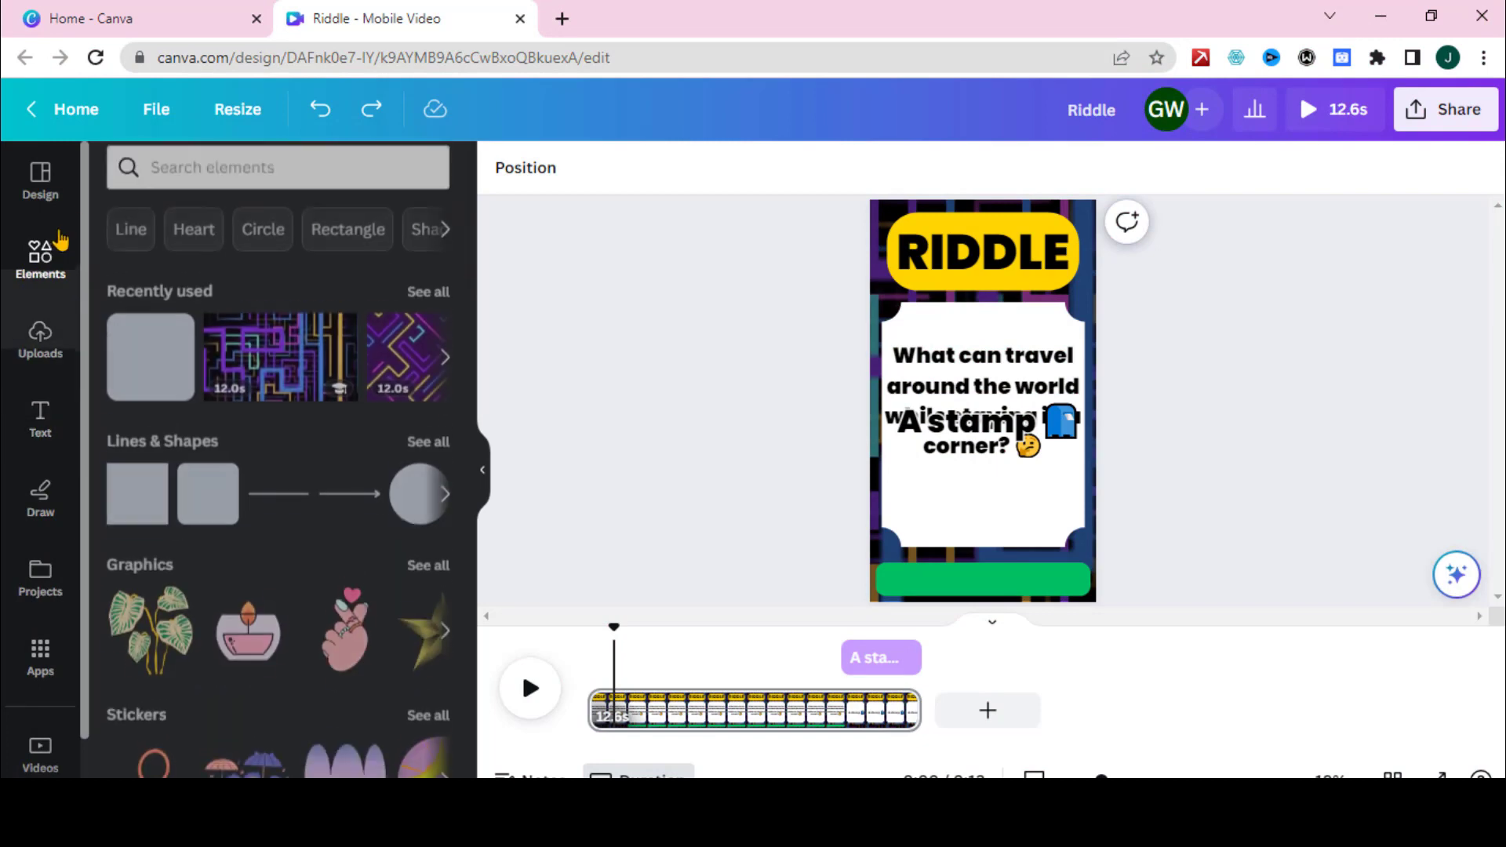
pyautogui.click(187, 187)
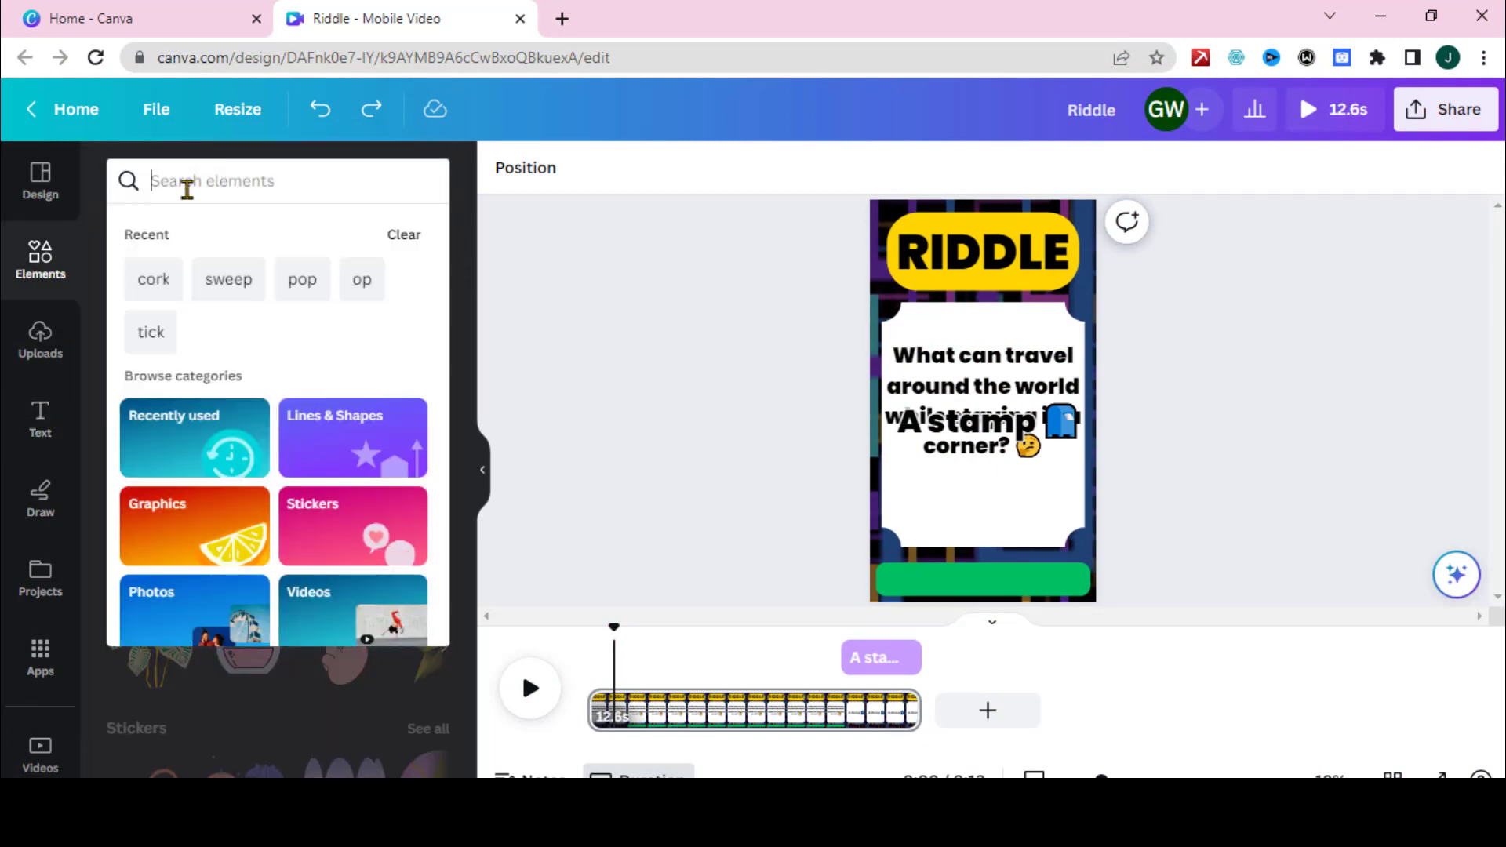
pyautogui.write('cork')
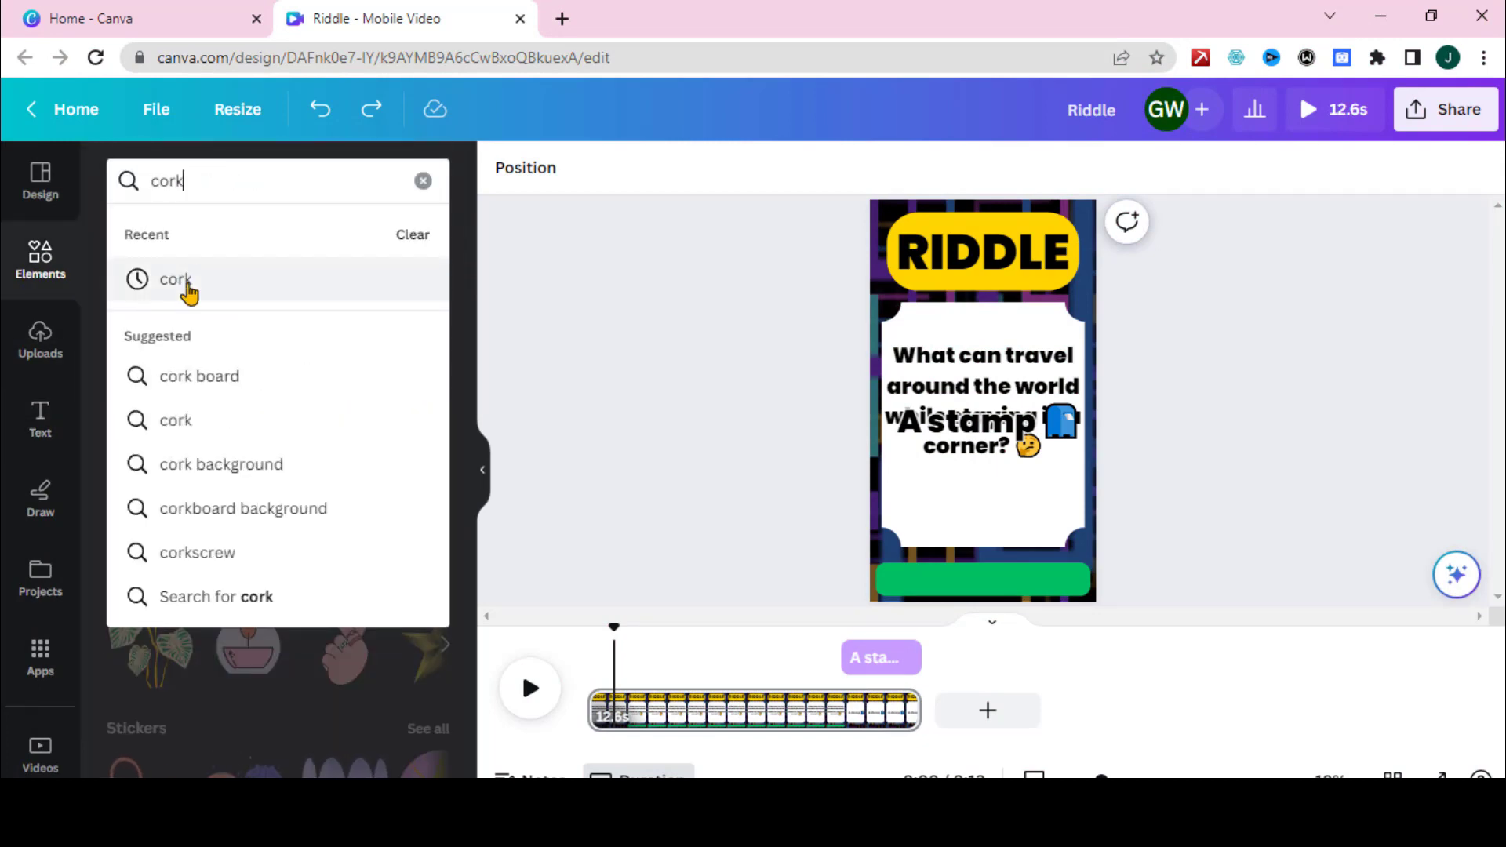
pyautogui.press('Return')
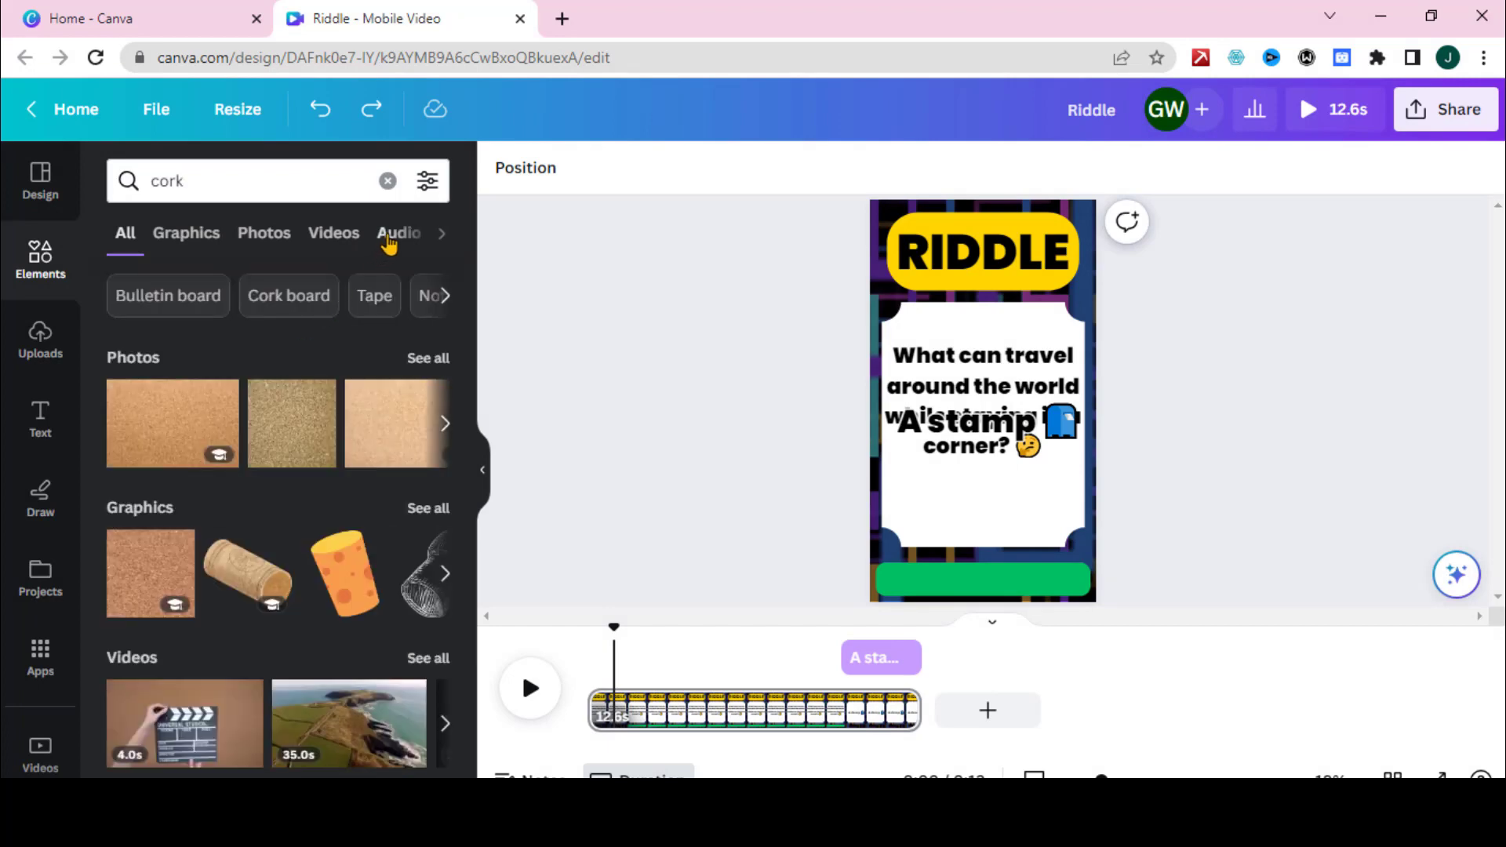
pyautogui.click(392, 236)
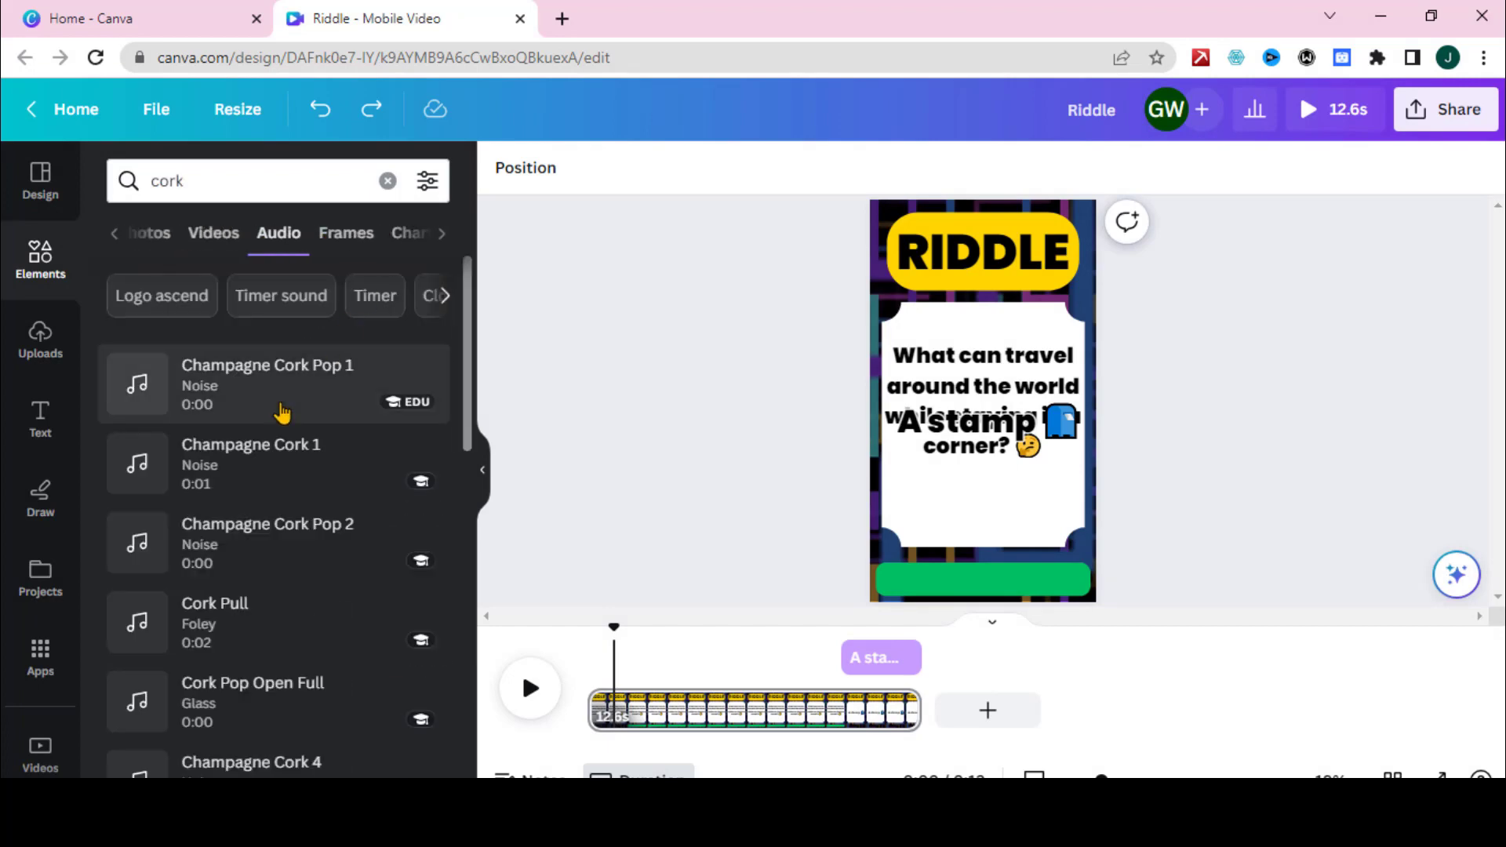
pyautogui.click(200, 474)
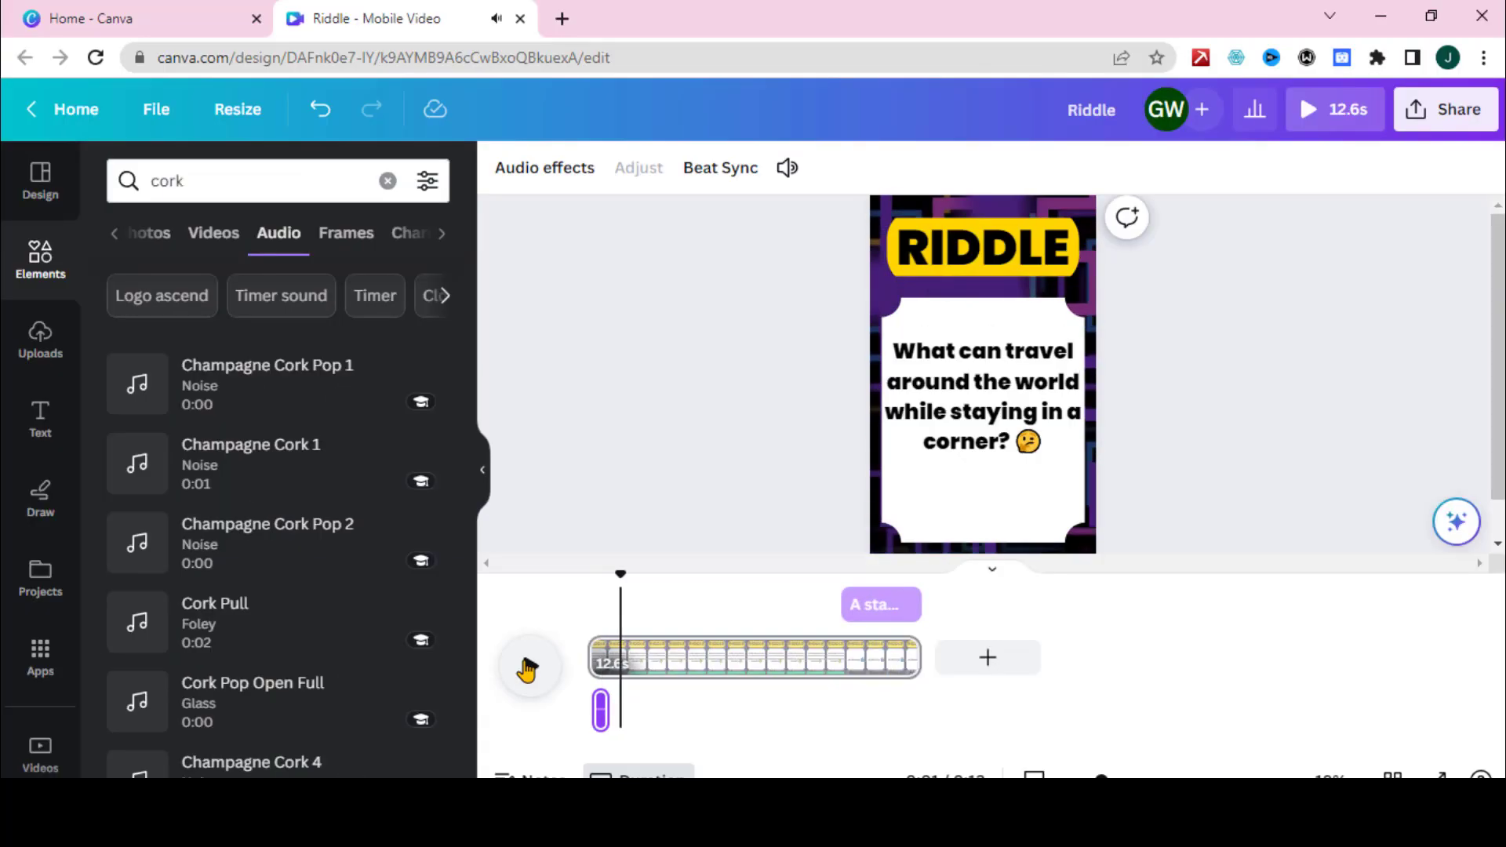
pyautogui.click(531, 666)
pyautogui.moveTo(612, 573); pyautogui.dragTo(845, 587)
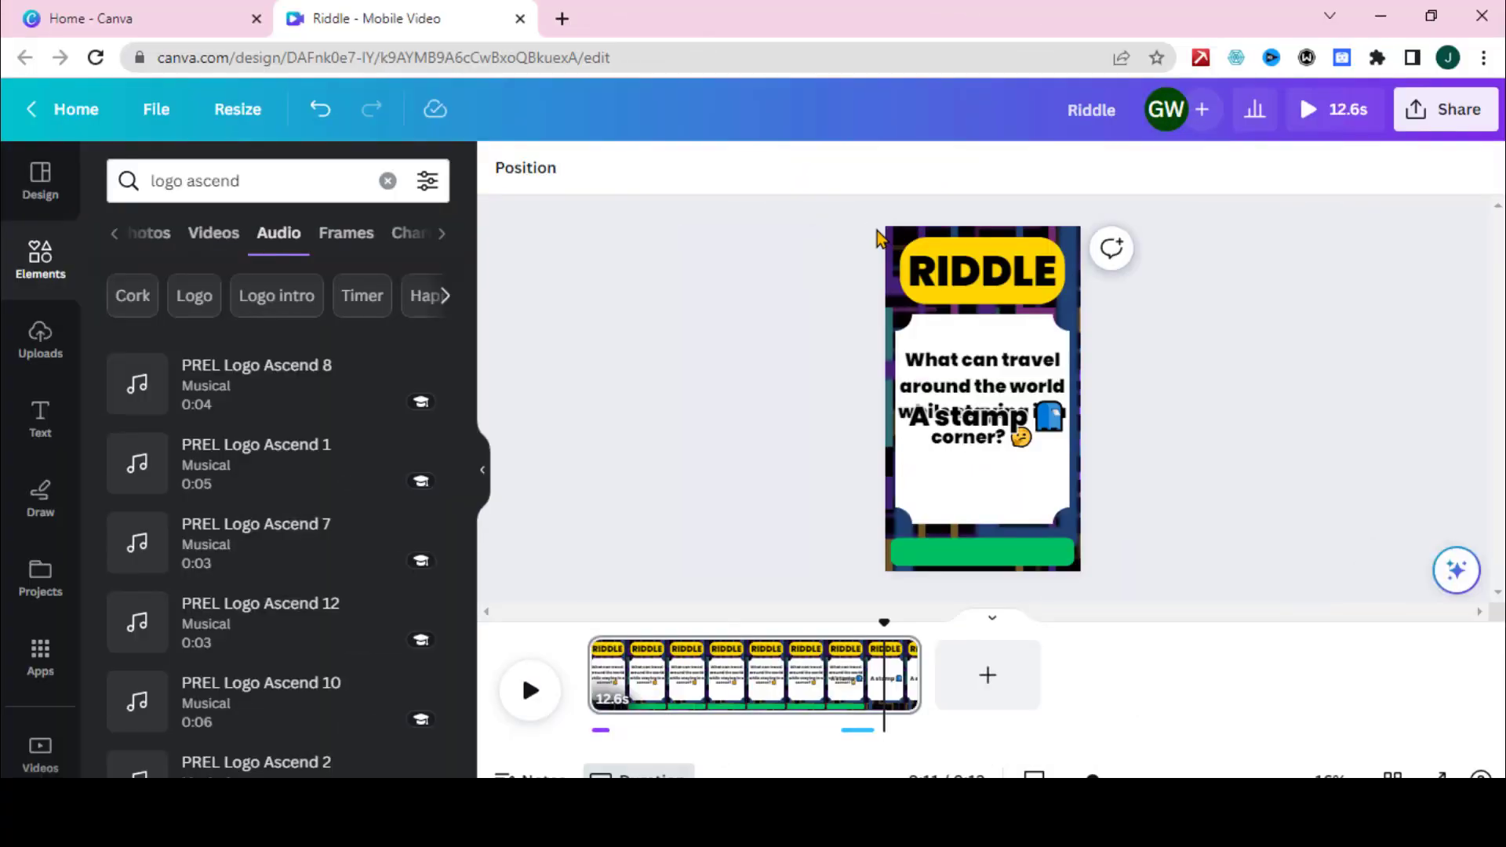
pyautogui.moveTo(878, 238); pyautogui.dragTo(1093, 569)
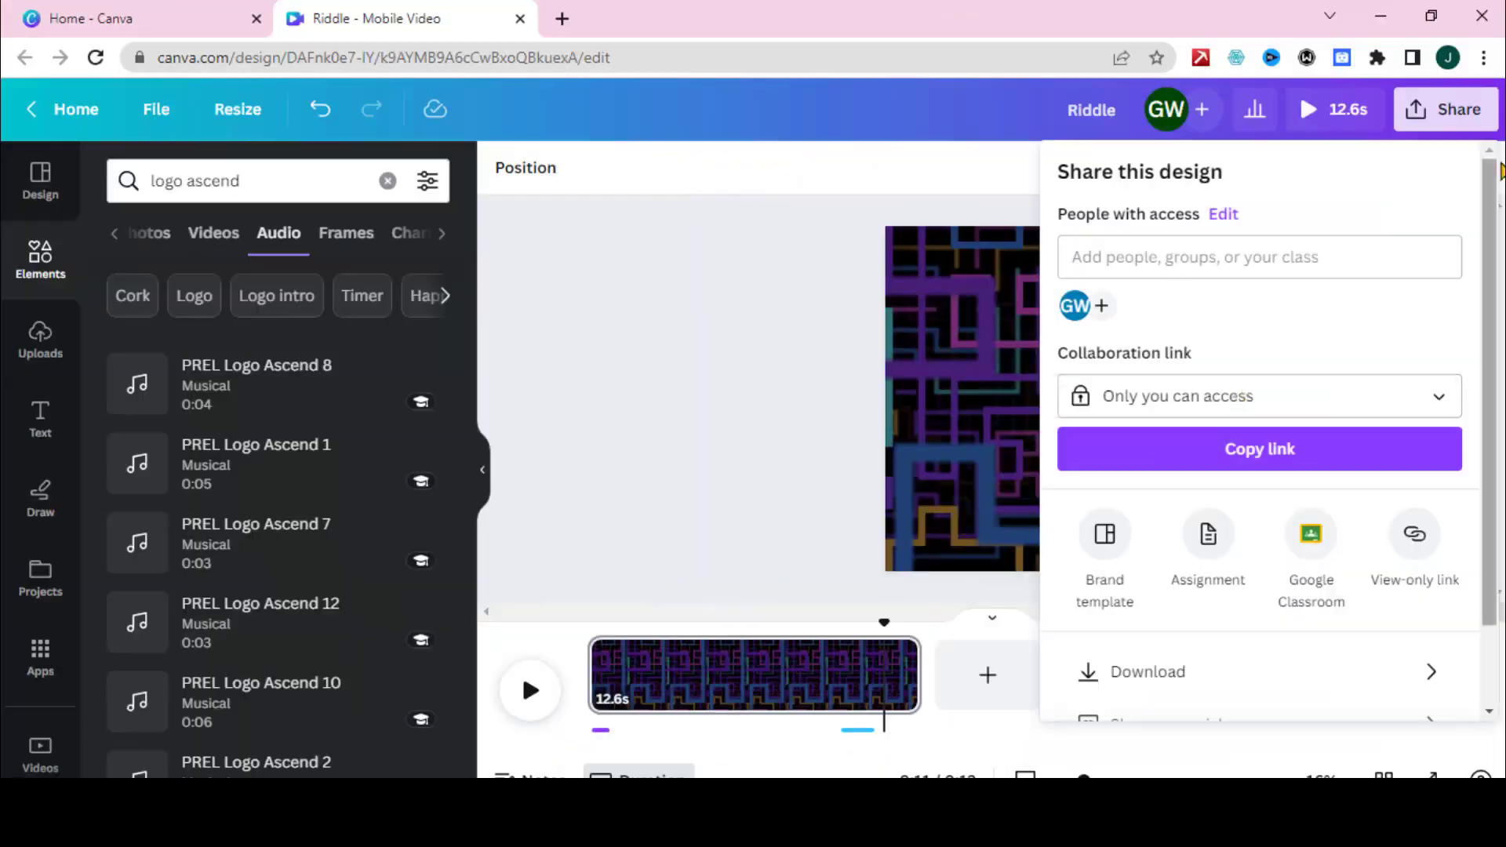
# Download the riddle page as an MP4 video and show the uploaded media
pyautogui.scroll(-2, 1281, 470)
pyautogui.click(1281, 575)
pyautogui.click(1368, 465)
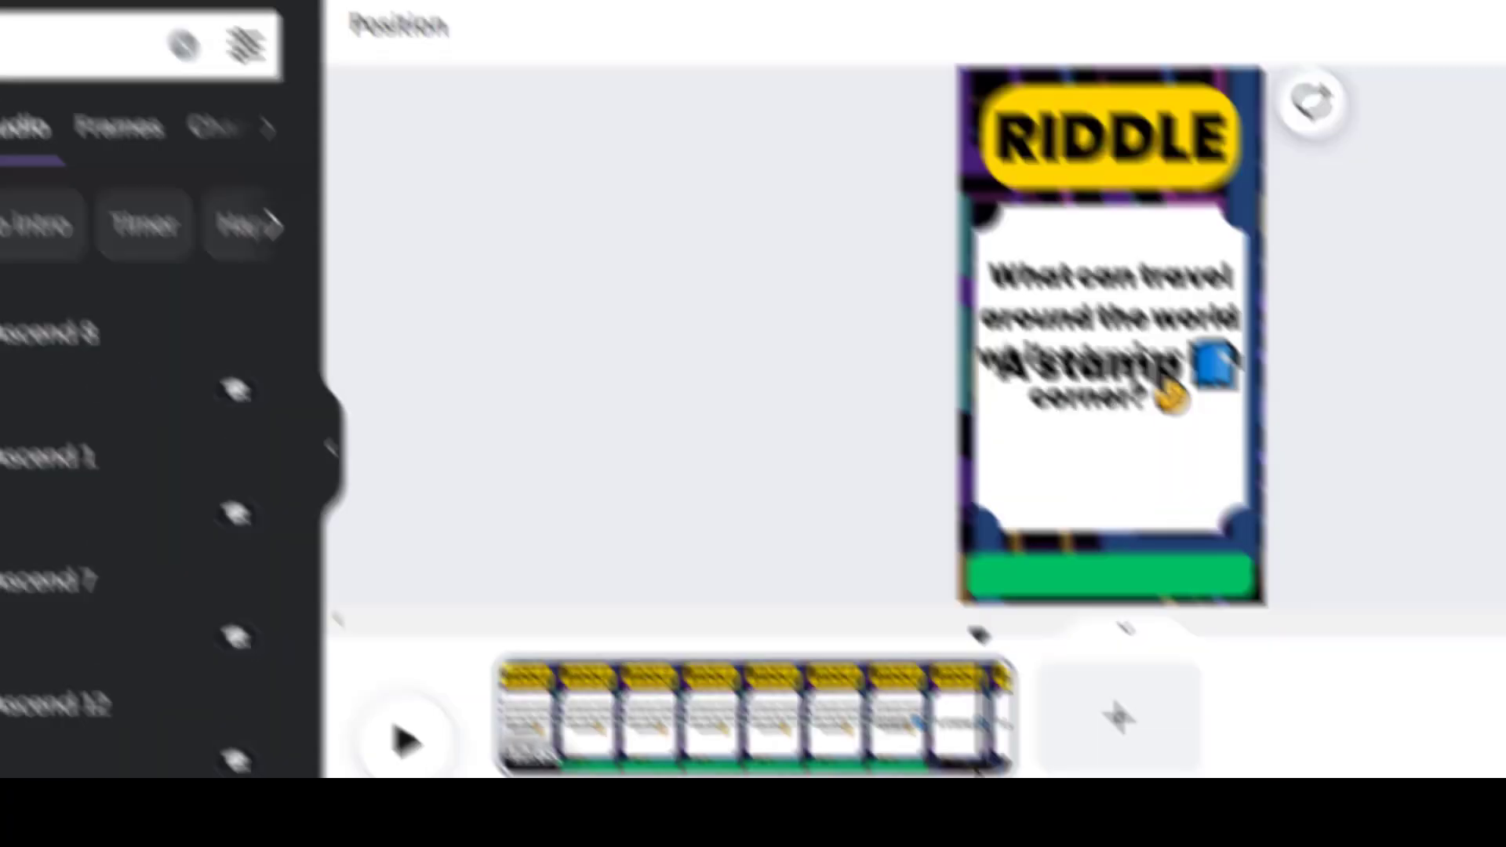
pyautogui.click(40, 340)
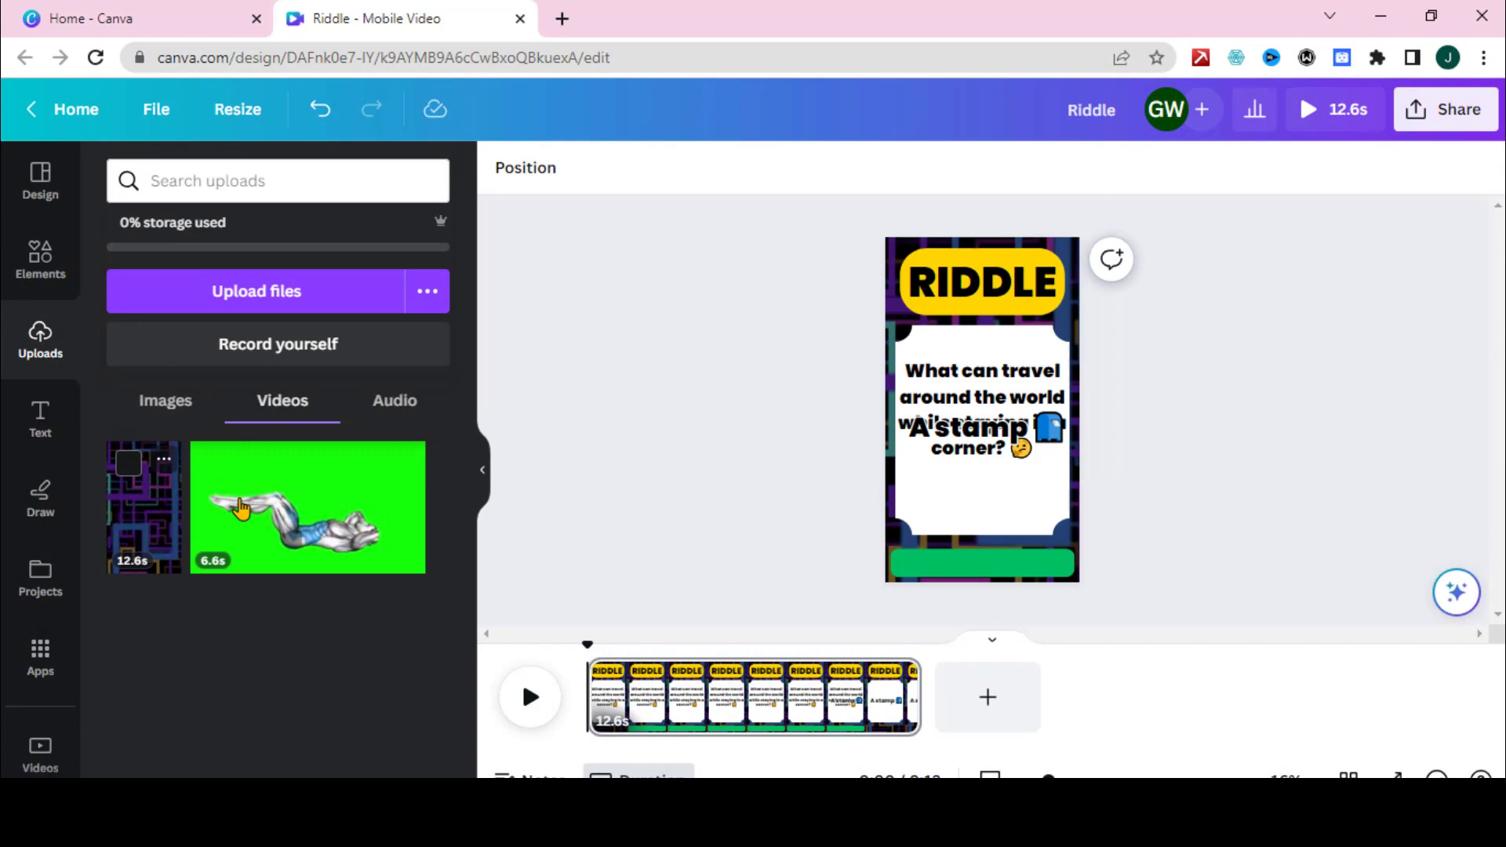
# Set the 12.6-second maze video from Uploads as the page background and preview it
pyautogui.moveTo(143, 506); pyautogui.dragTo(986, 347)
pyautogui.rightClick(986, 347)
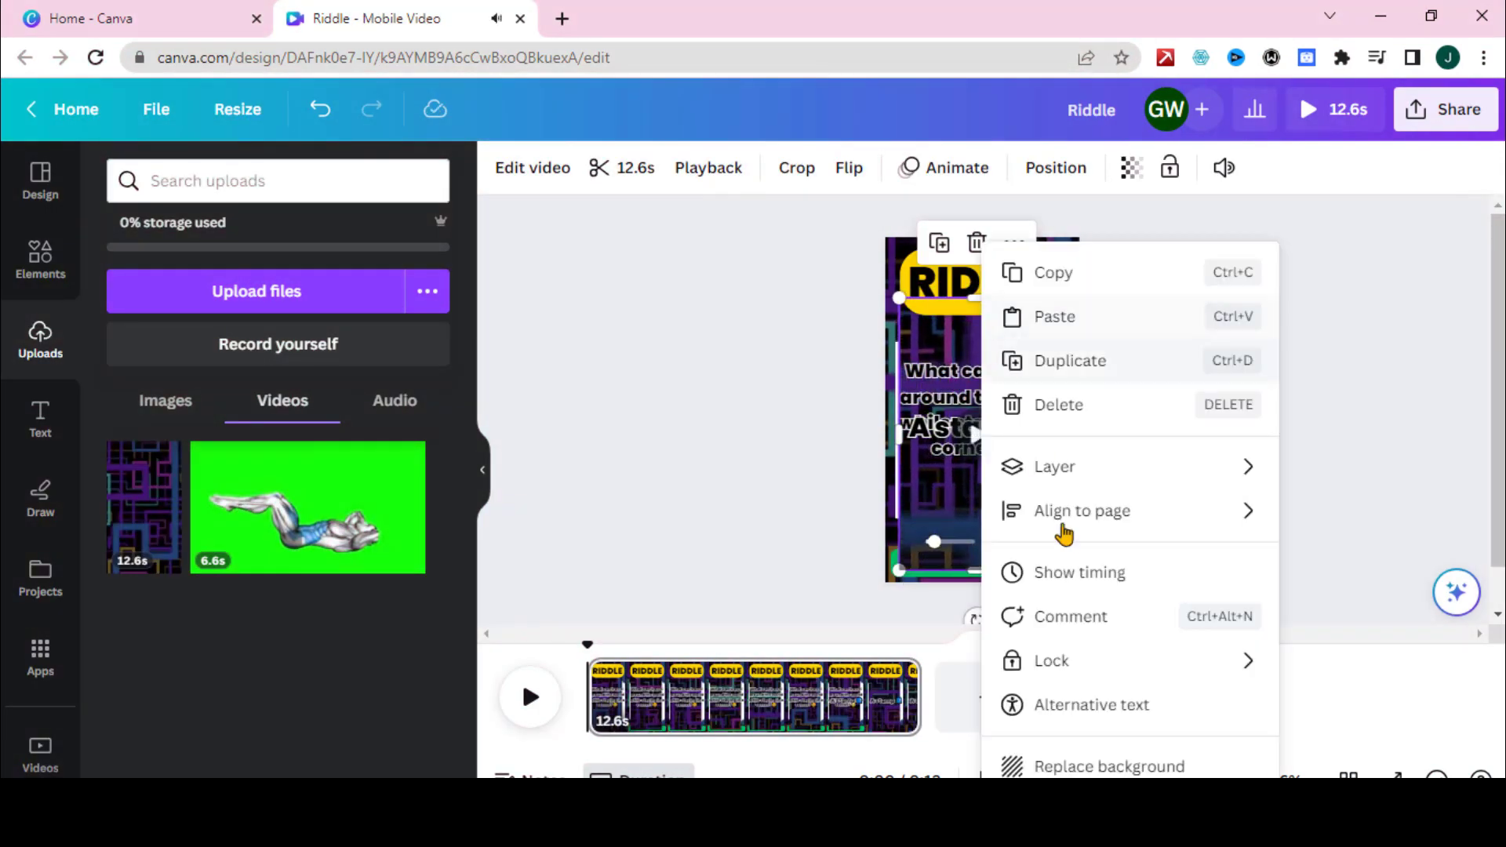
pyautogui.click(1135, 767)
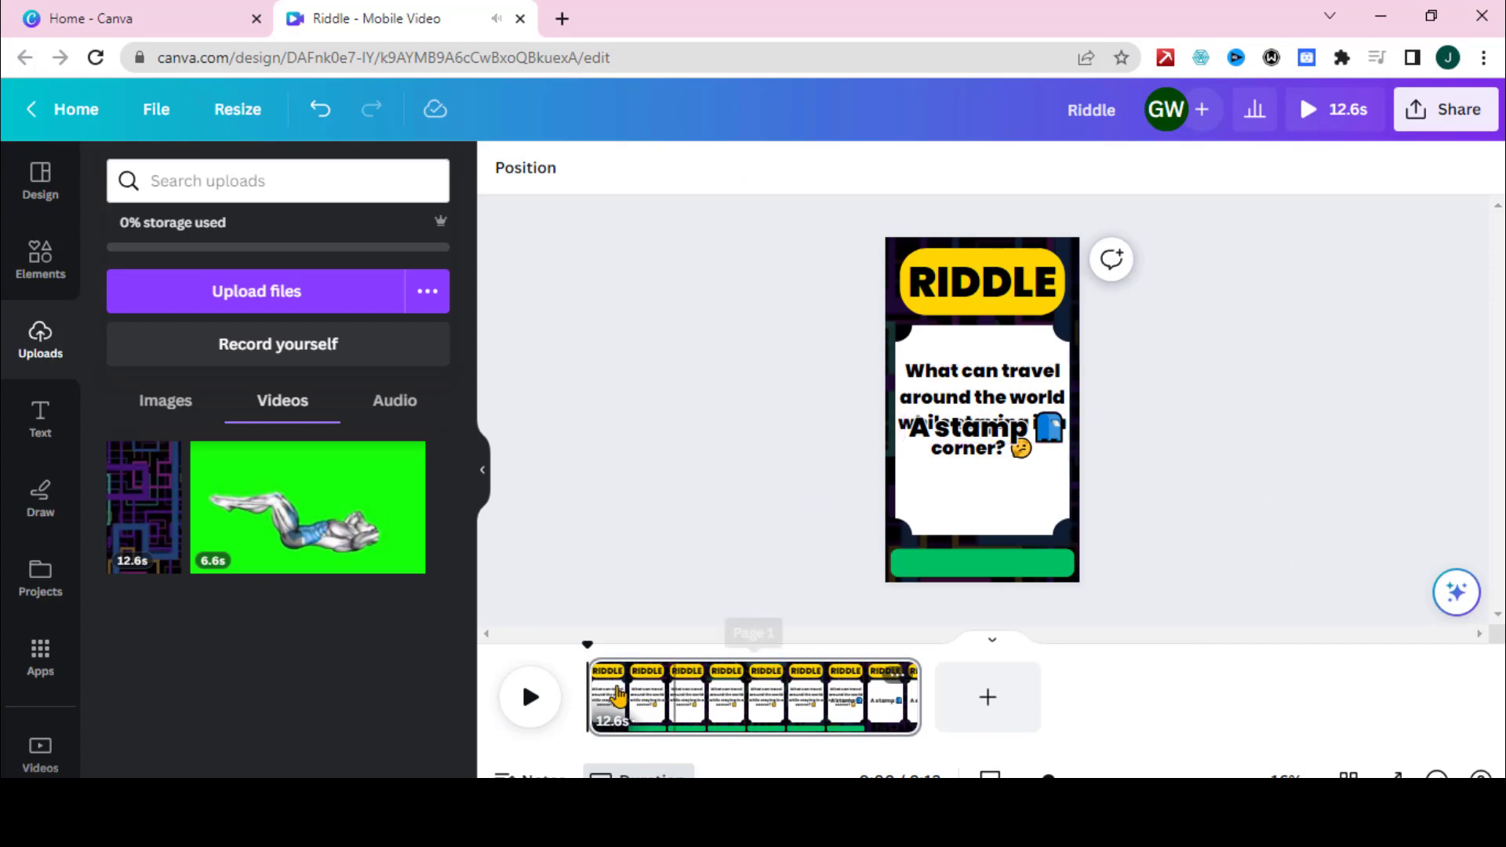
pyautogui.click(531, 698)
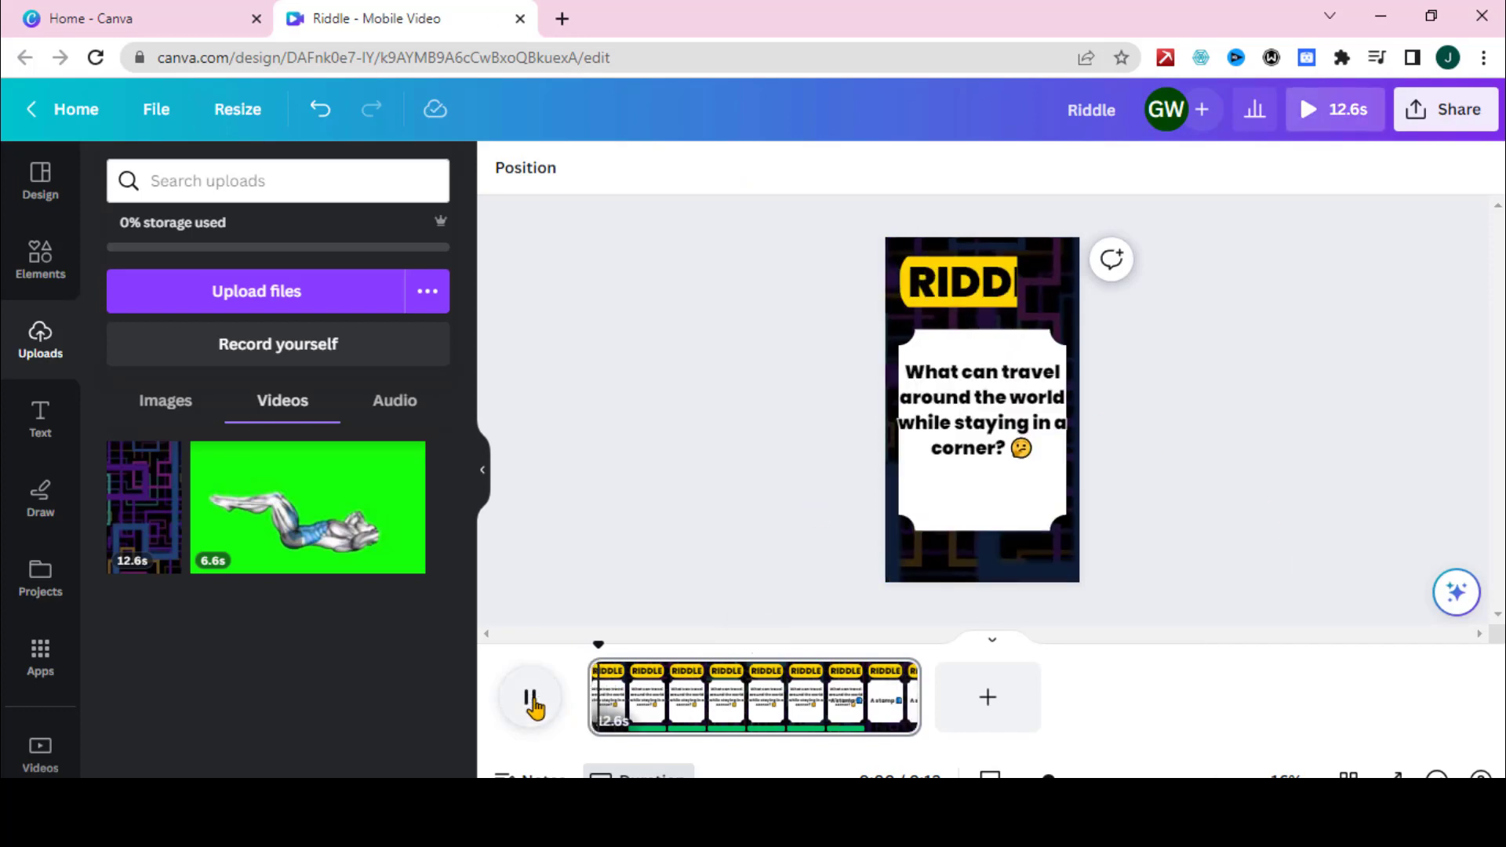
pyautogui.click(534, 706)
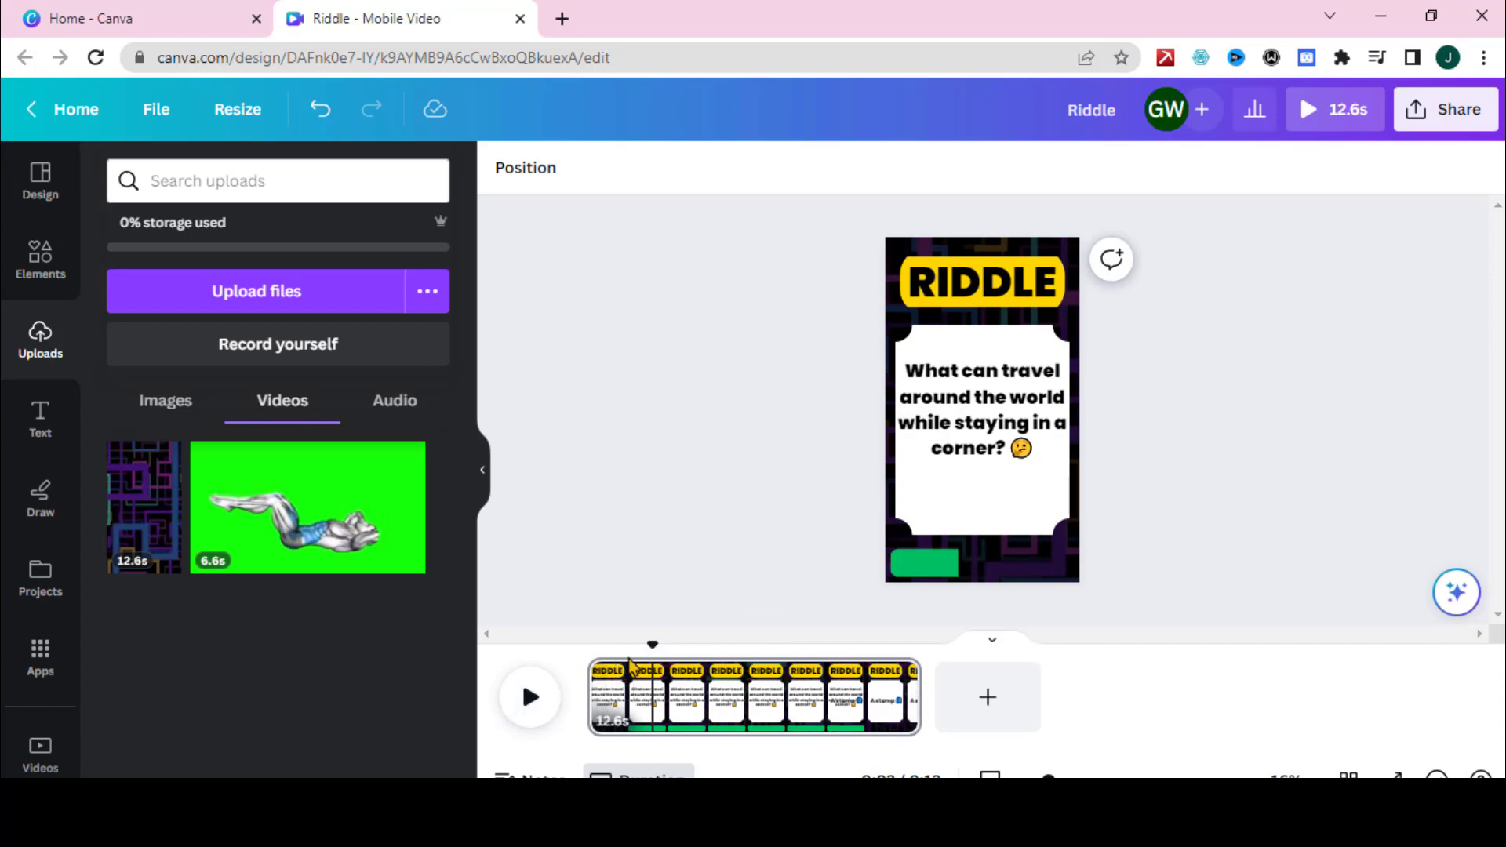
pyautogui.click(545, 698)
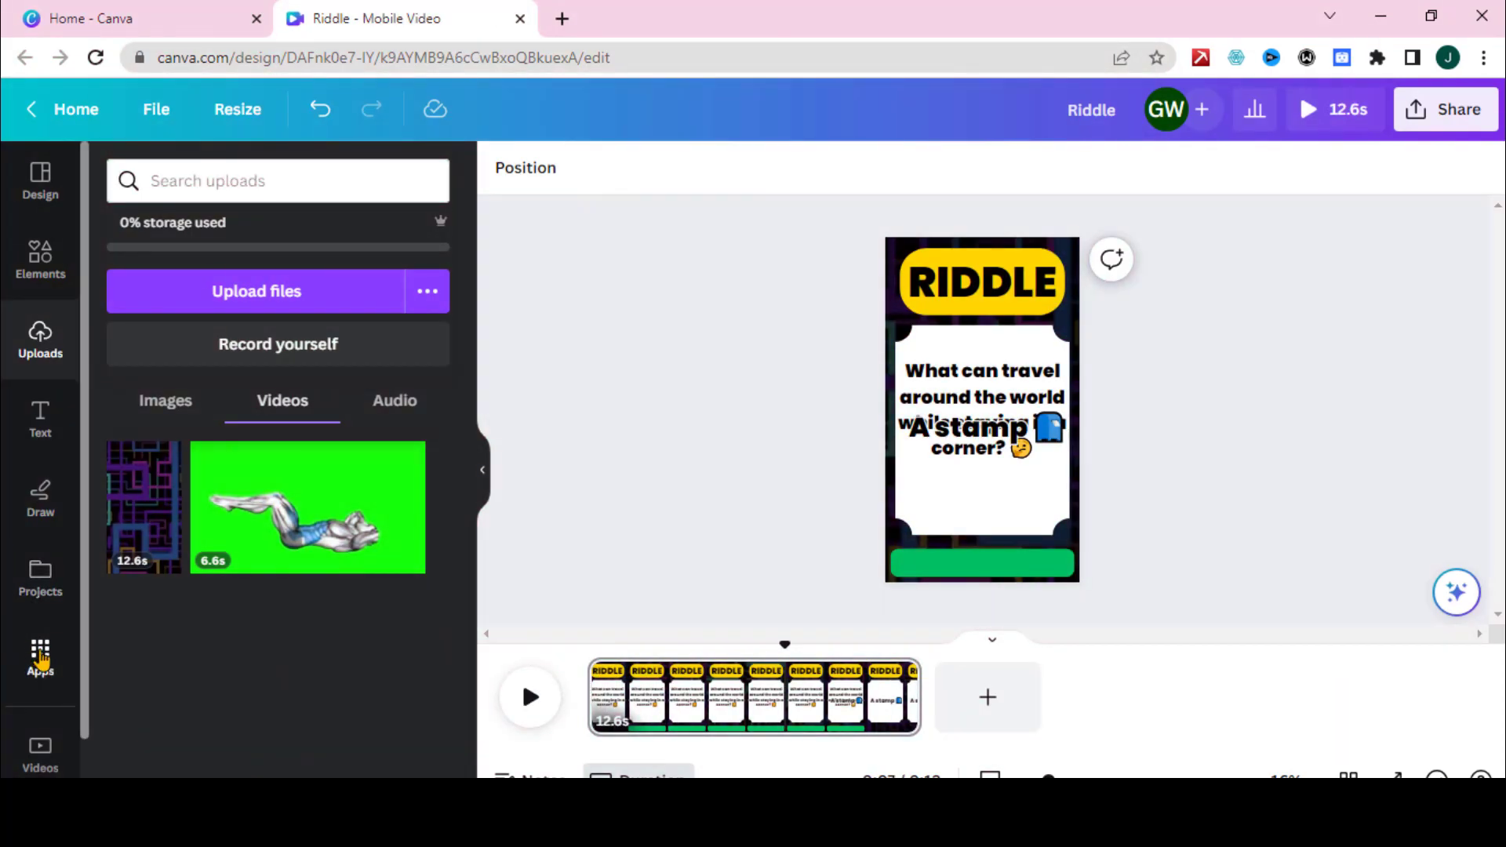
# Find the Bulk create app and open its table for entering data manually
pyautogui.click(40, 659)
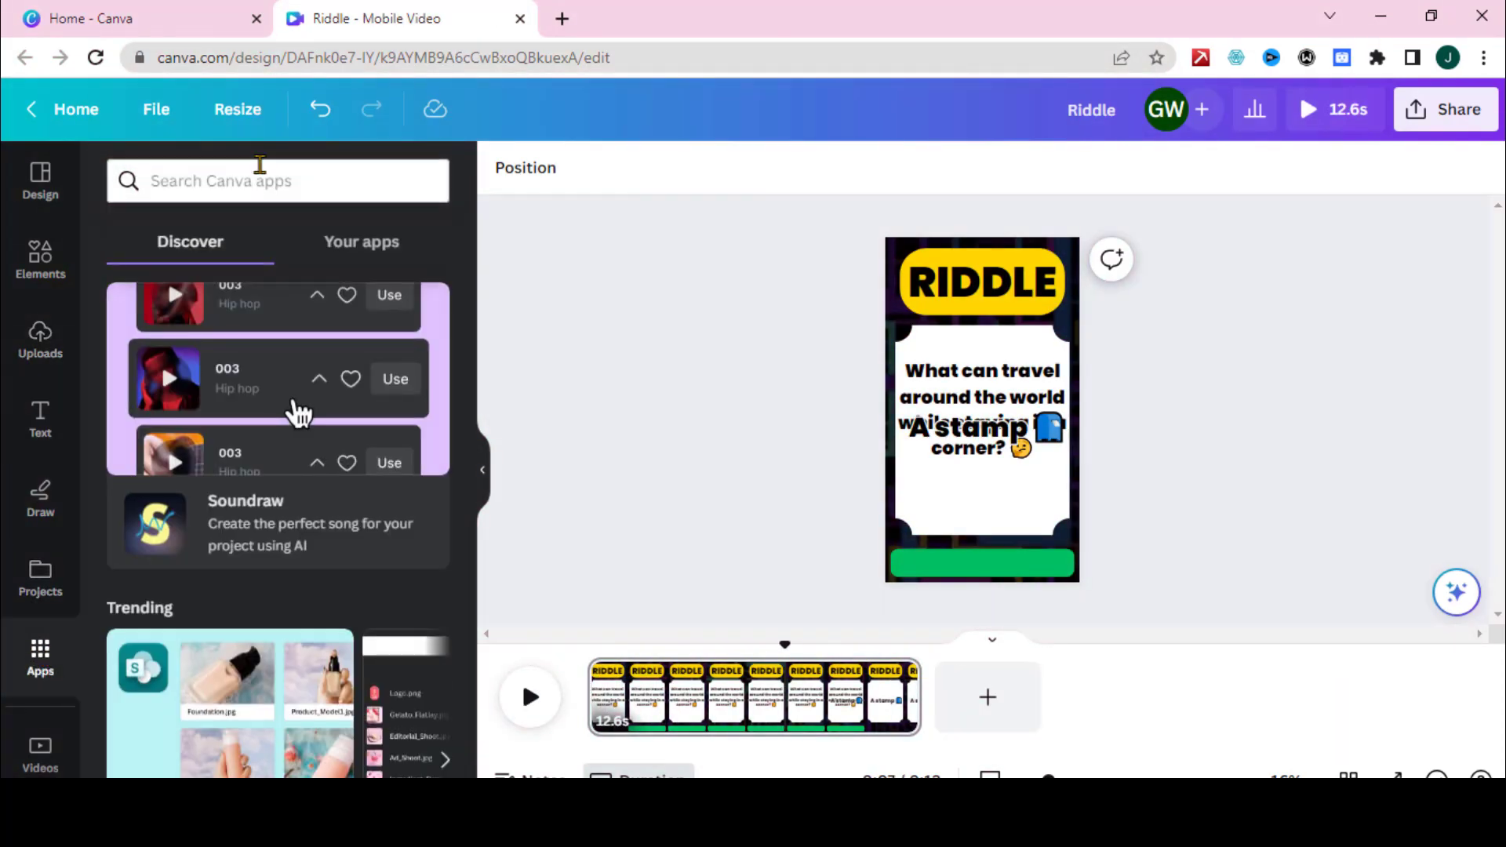
pyautogui.click(273, 185)
pyautogui.write('bulk create')
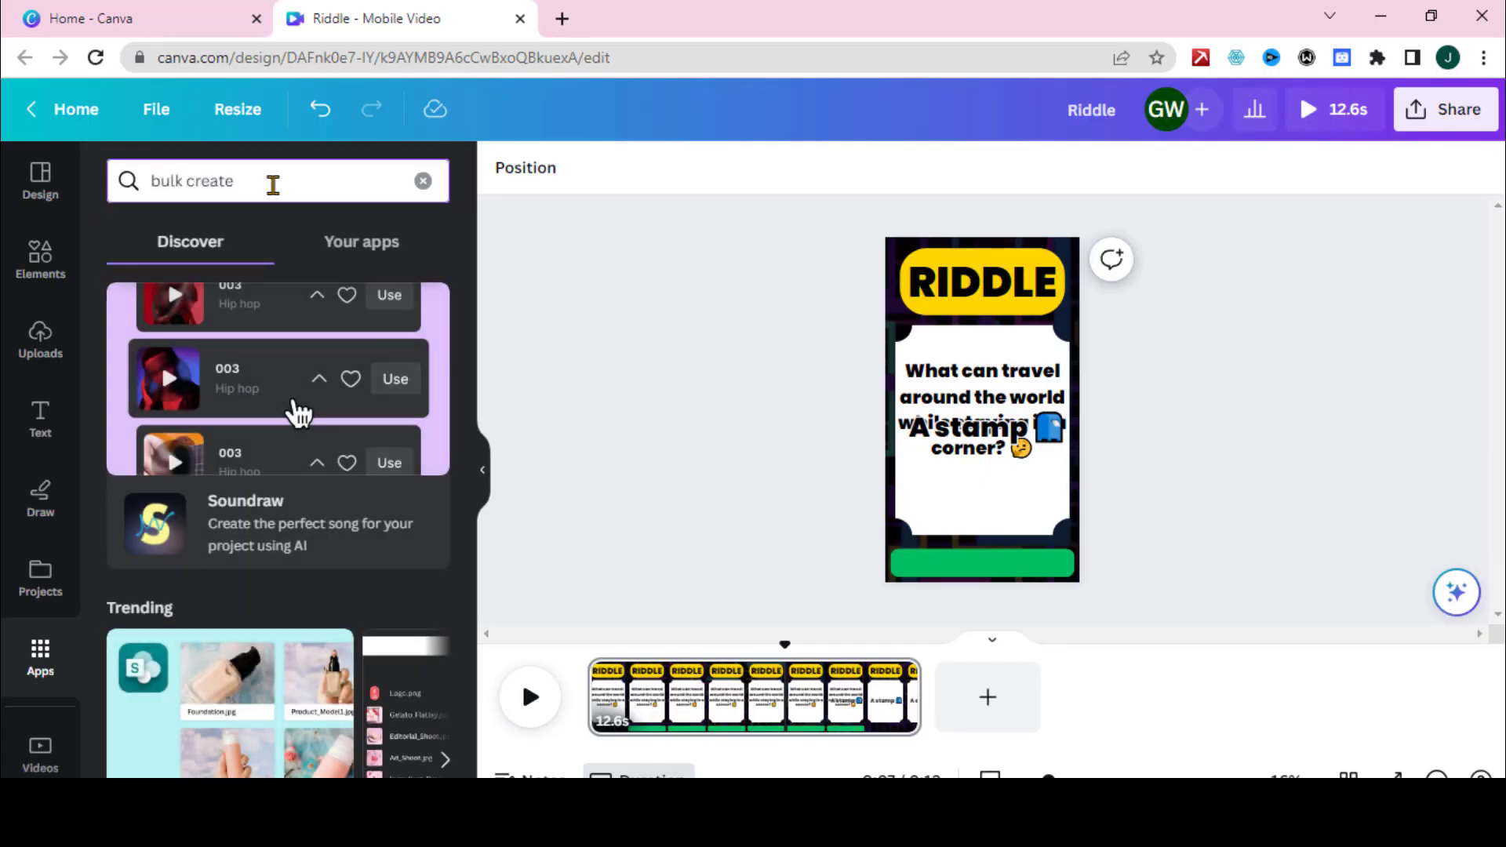
pyautogui.press('Return')
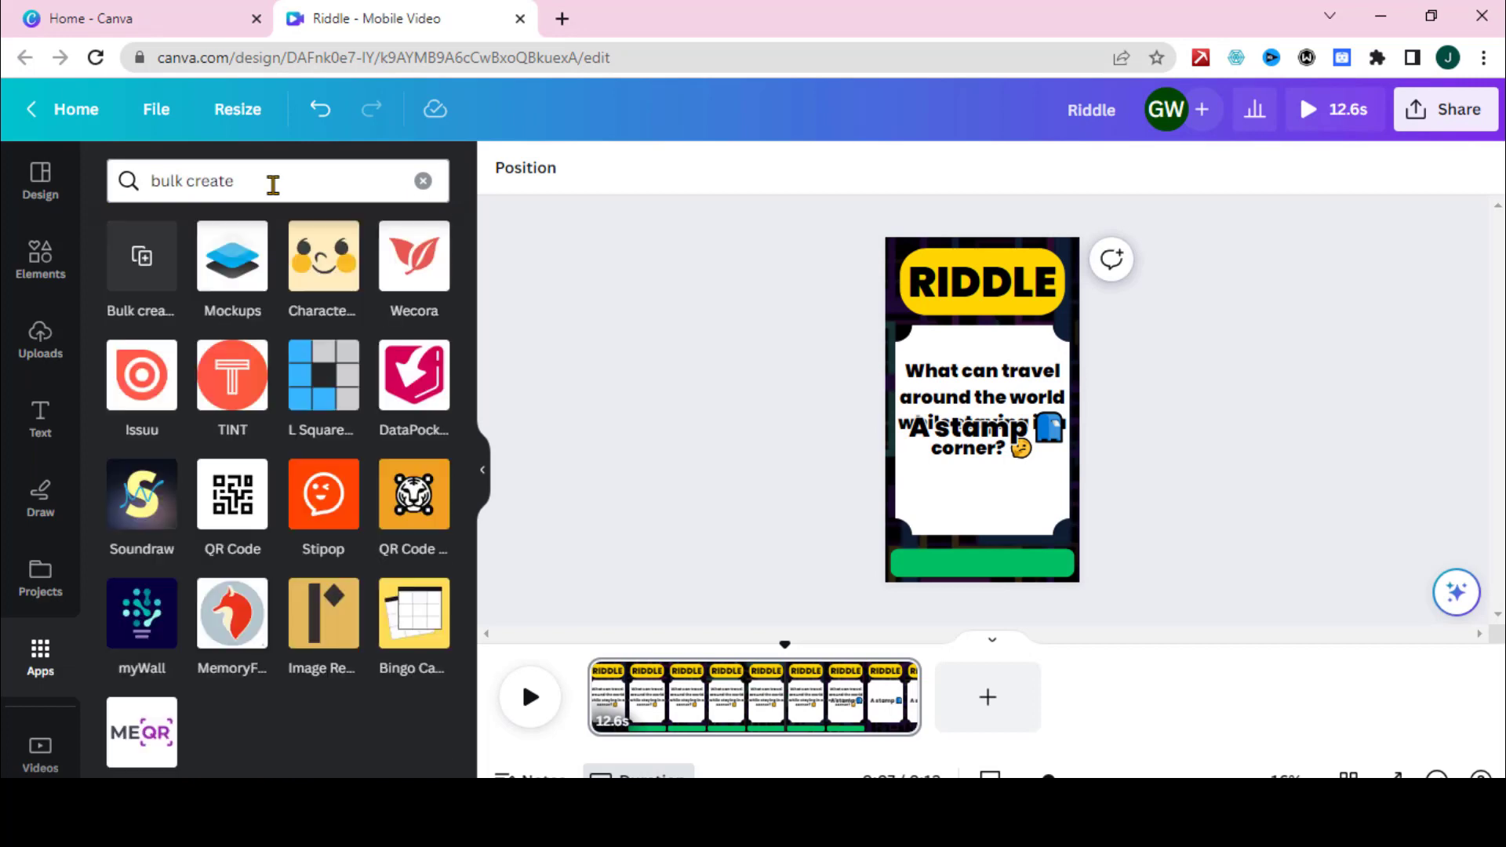
pyautogui.click(141, 258)
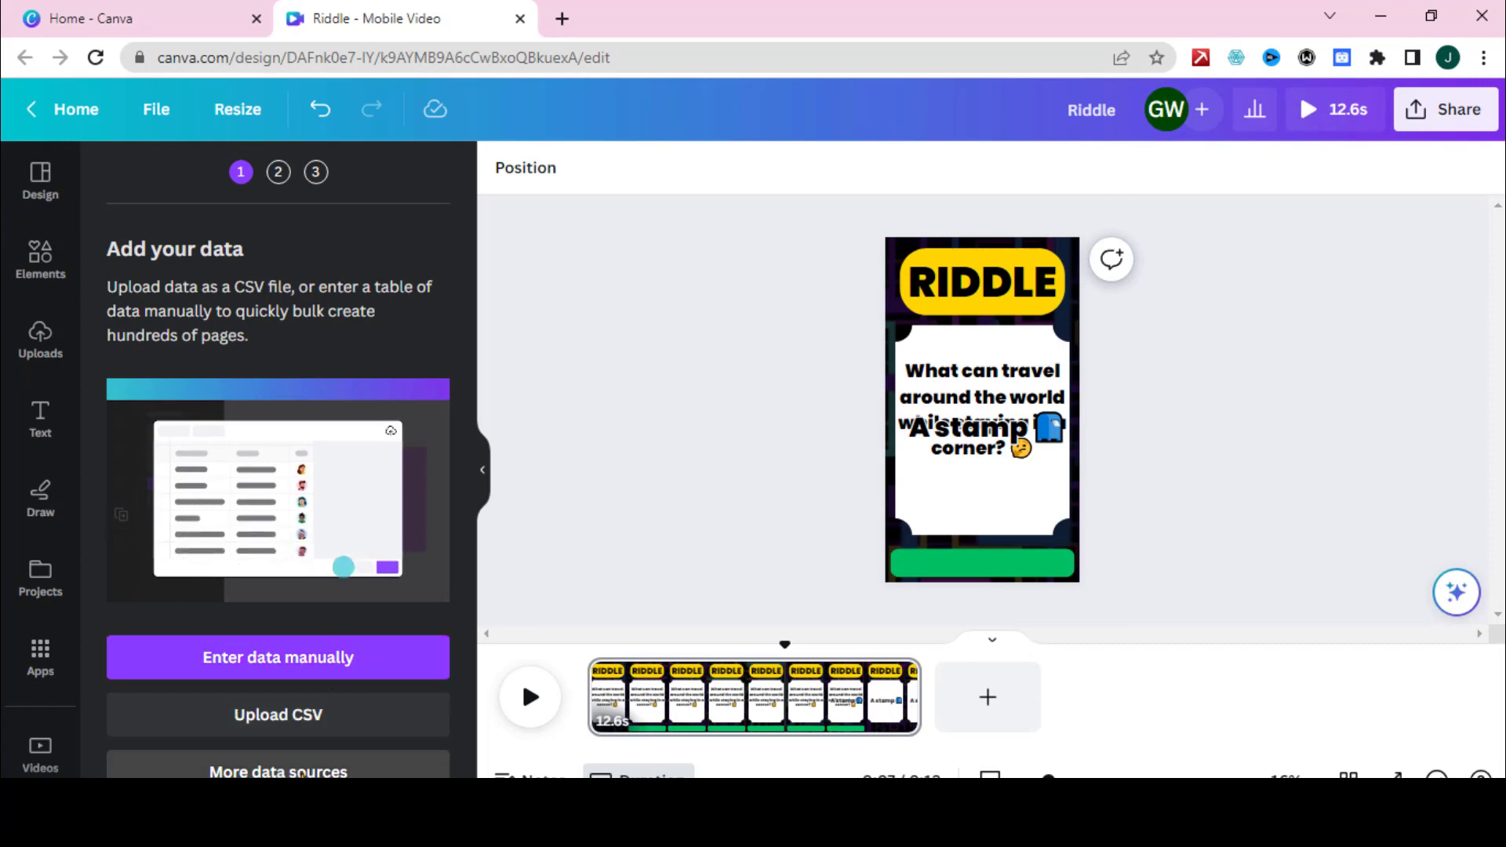
pyautogui.click(269, 771)
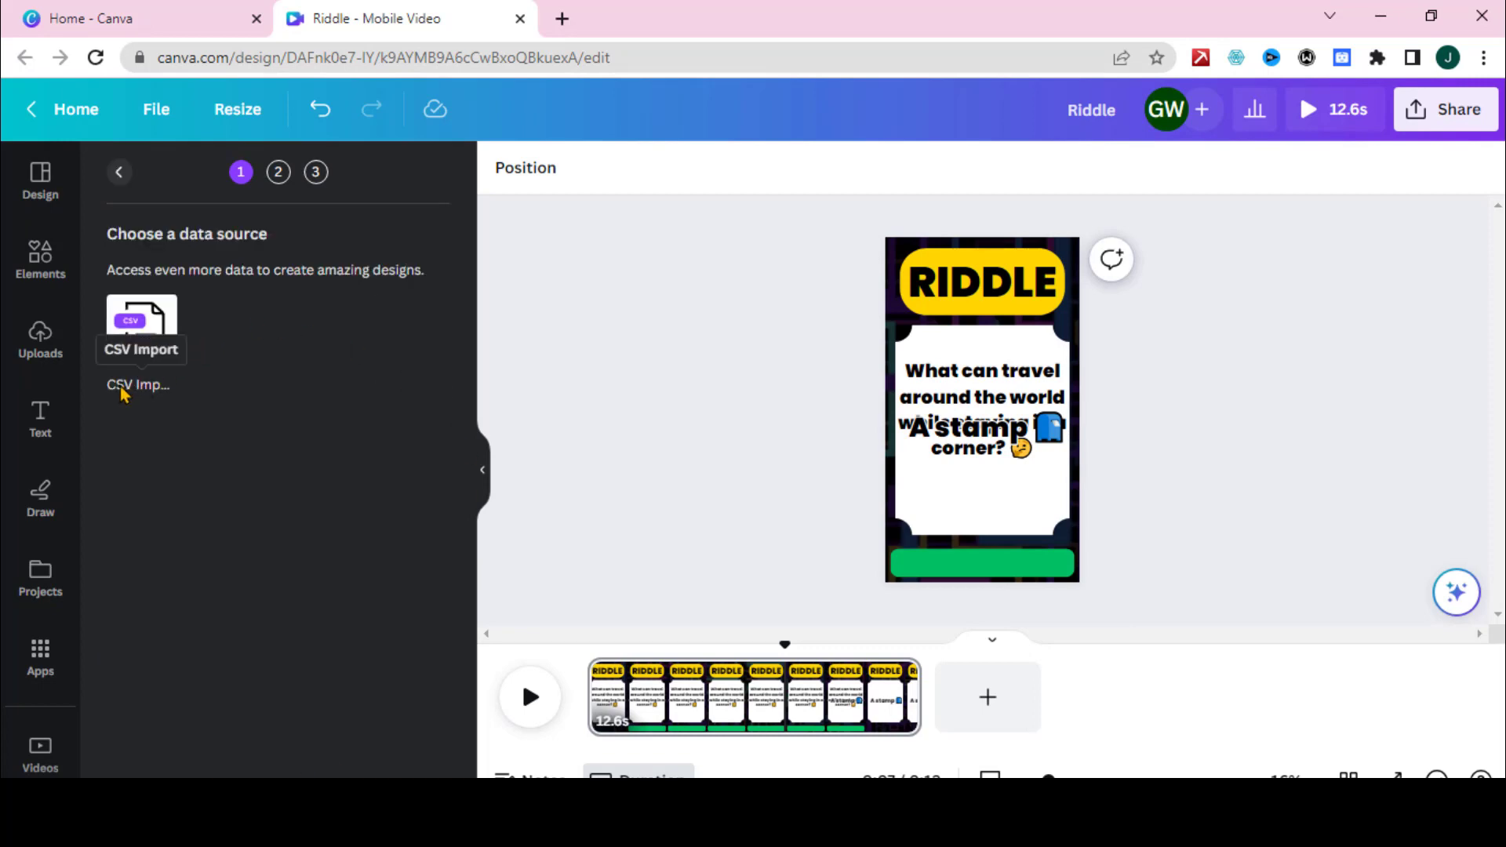
pyautogui.click(119, 173)
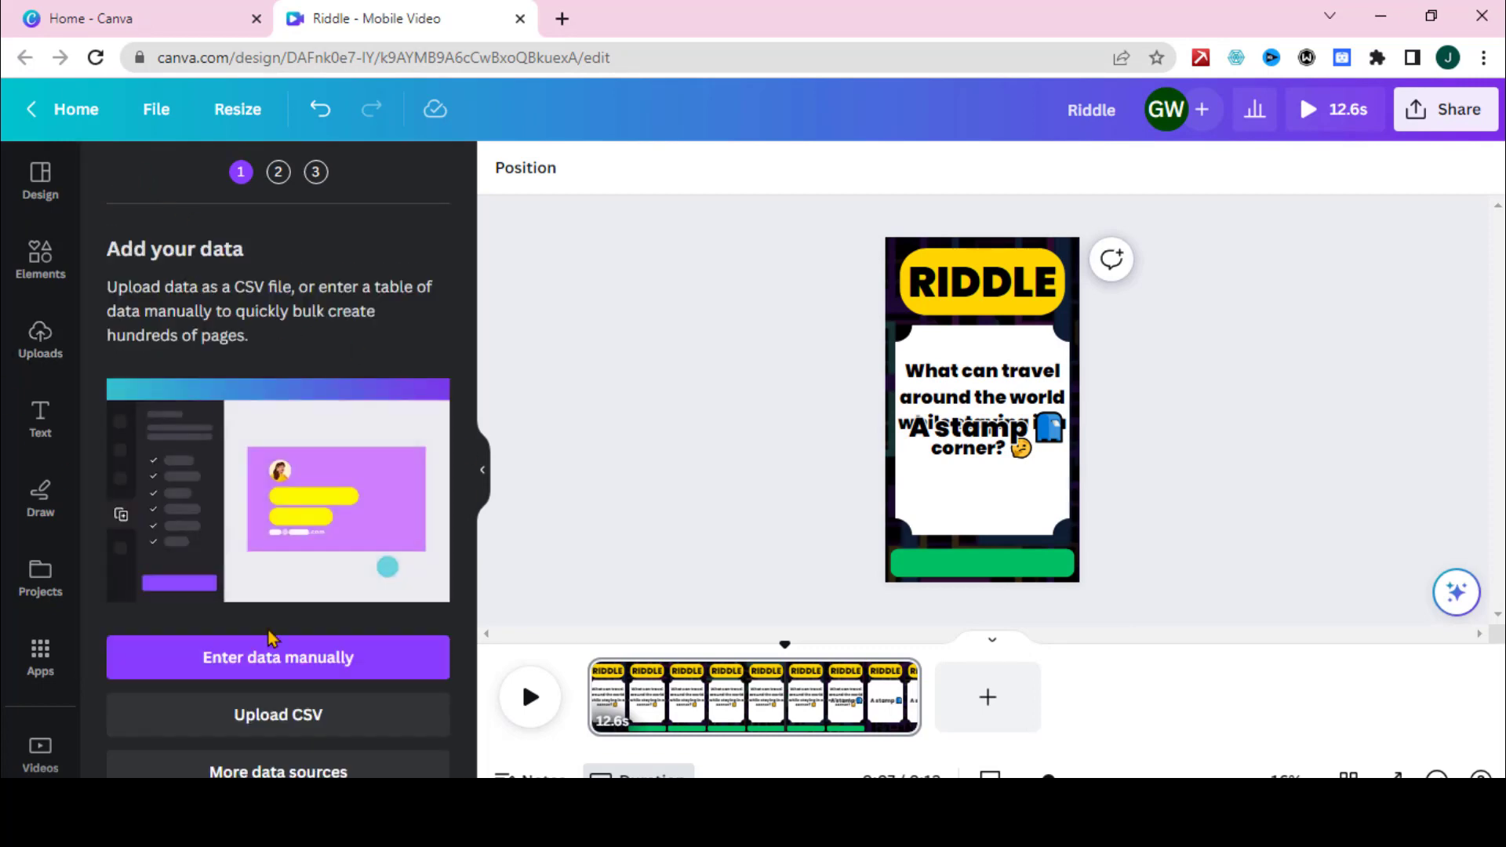
pyautogui.click(290, 668)
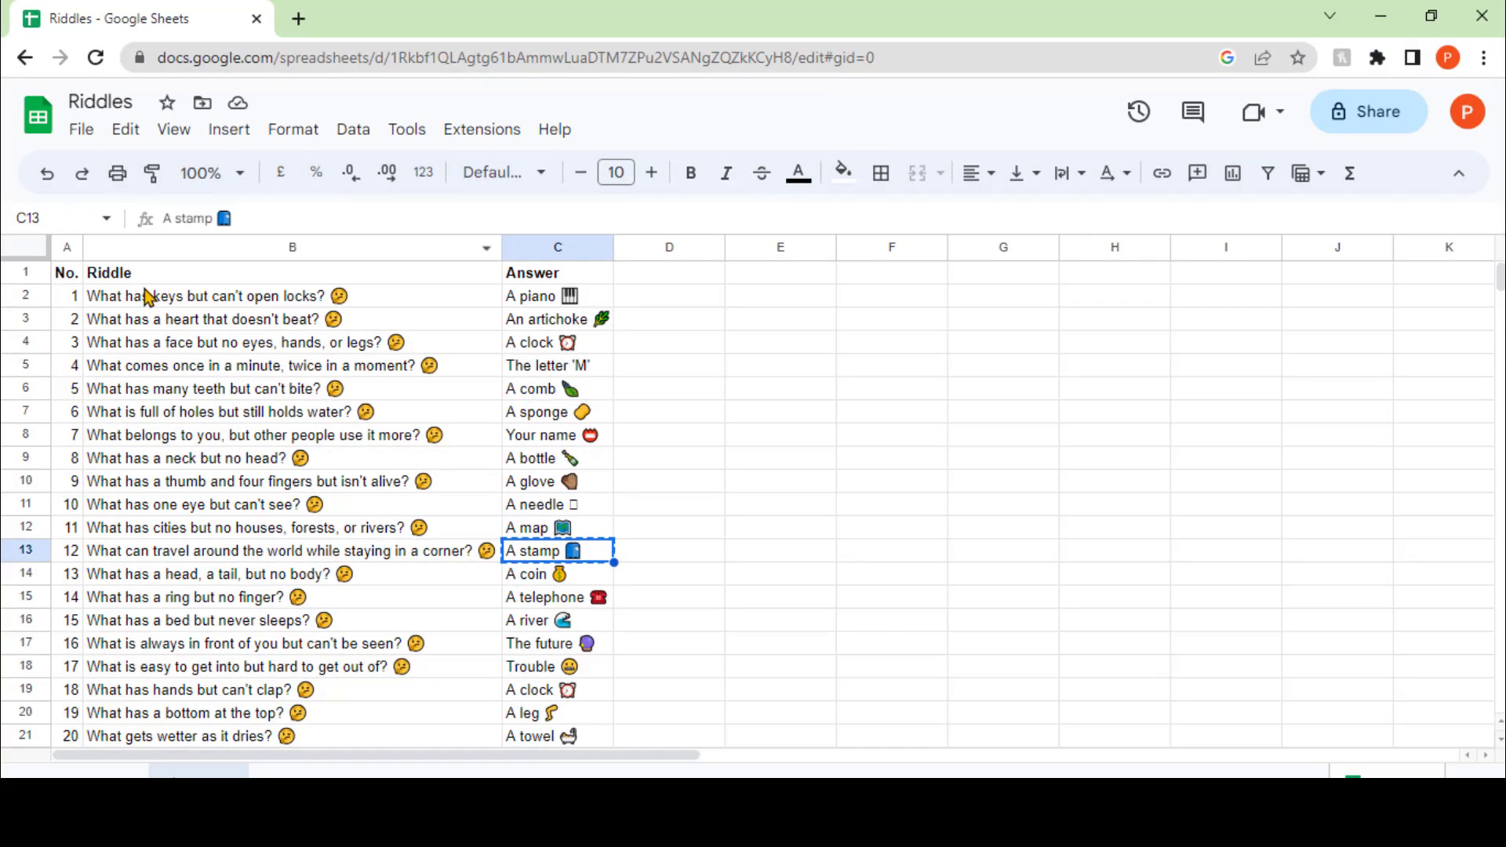
# Copy the Riddle and Answer columns (B1:C22) from the Riddles sheet
pyautogui.click(149, 297)
pyautogui.moveTo(67, 273)
pyautogui.mouseDown()
pyautogui.moveTo(278, 279)
pyautogui.moveTo(597, 543)
pyautogui.mouseUp()
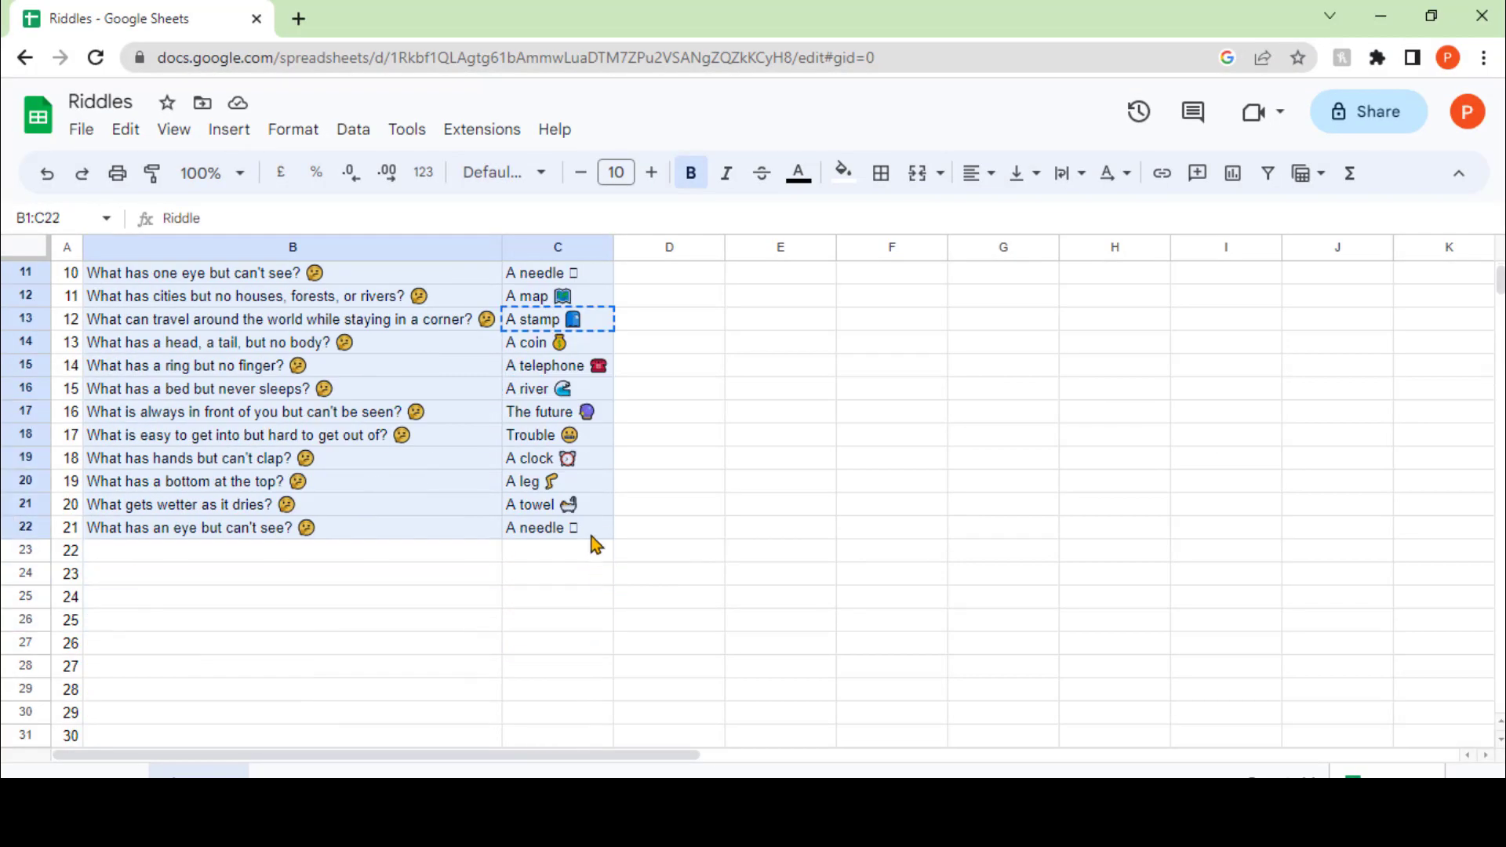
pyautogui.rightClick(363, 521)
# Paste the 21 riddles and answers into the data table, add an Image column, and finish
pyautogui.click(414, 229)
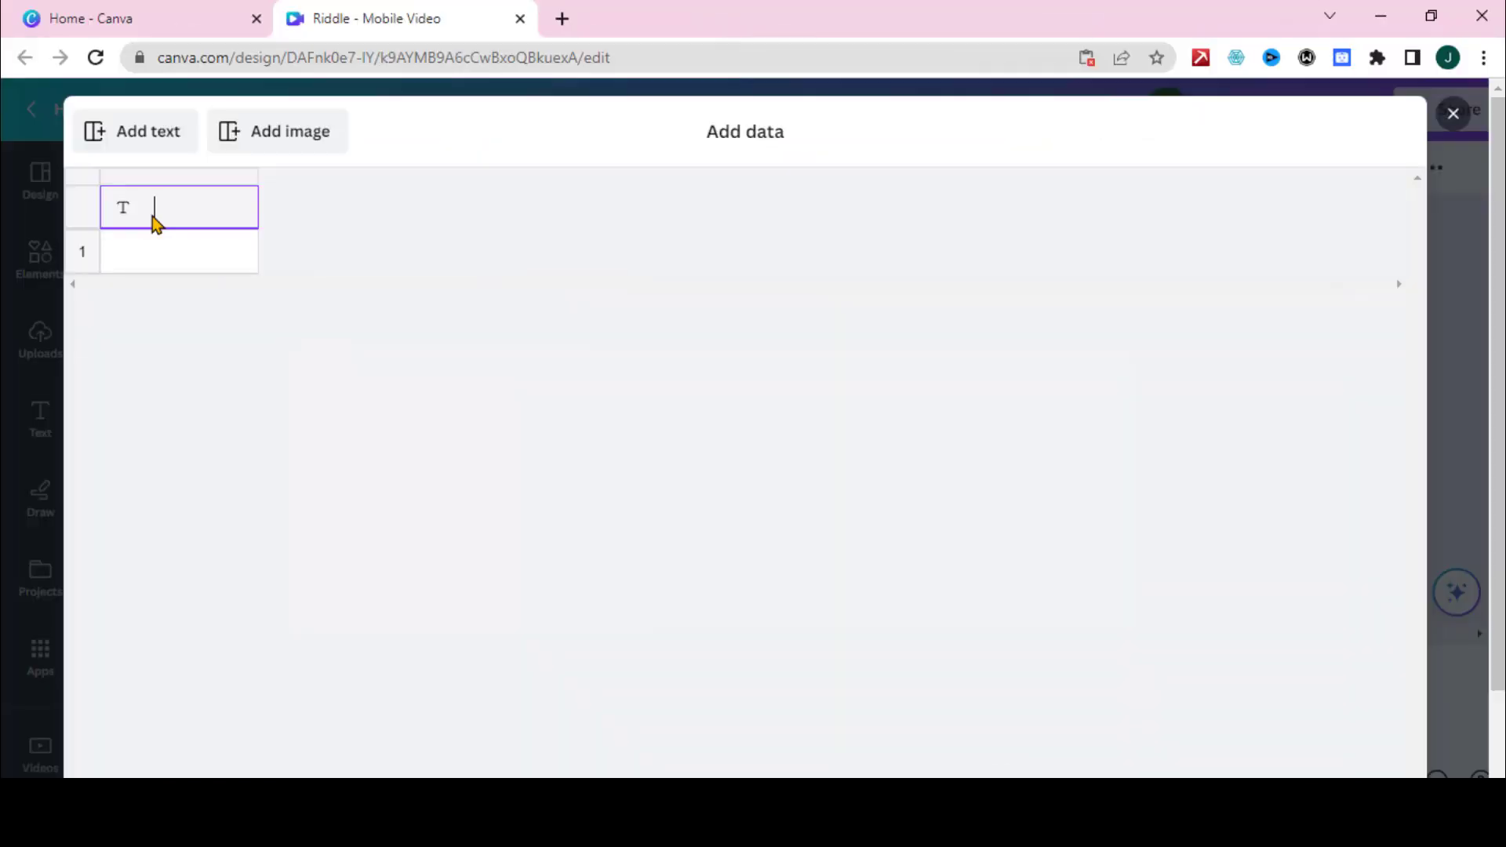
pyautogui.hotkey('ctrl', 'v')
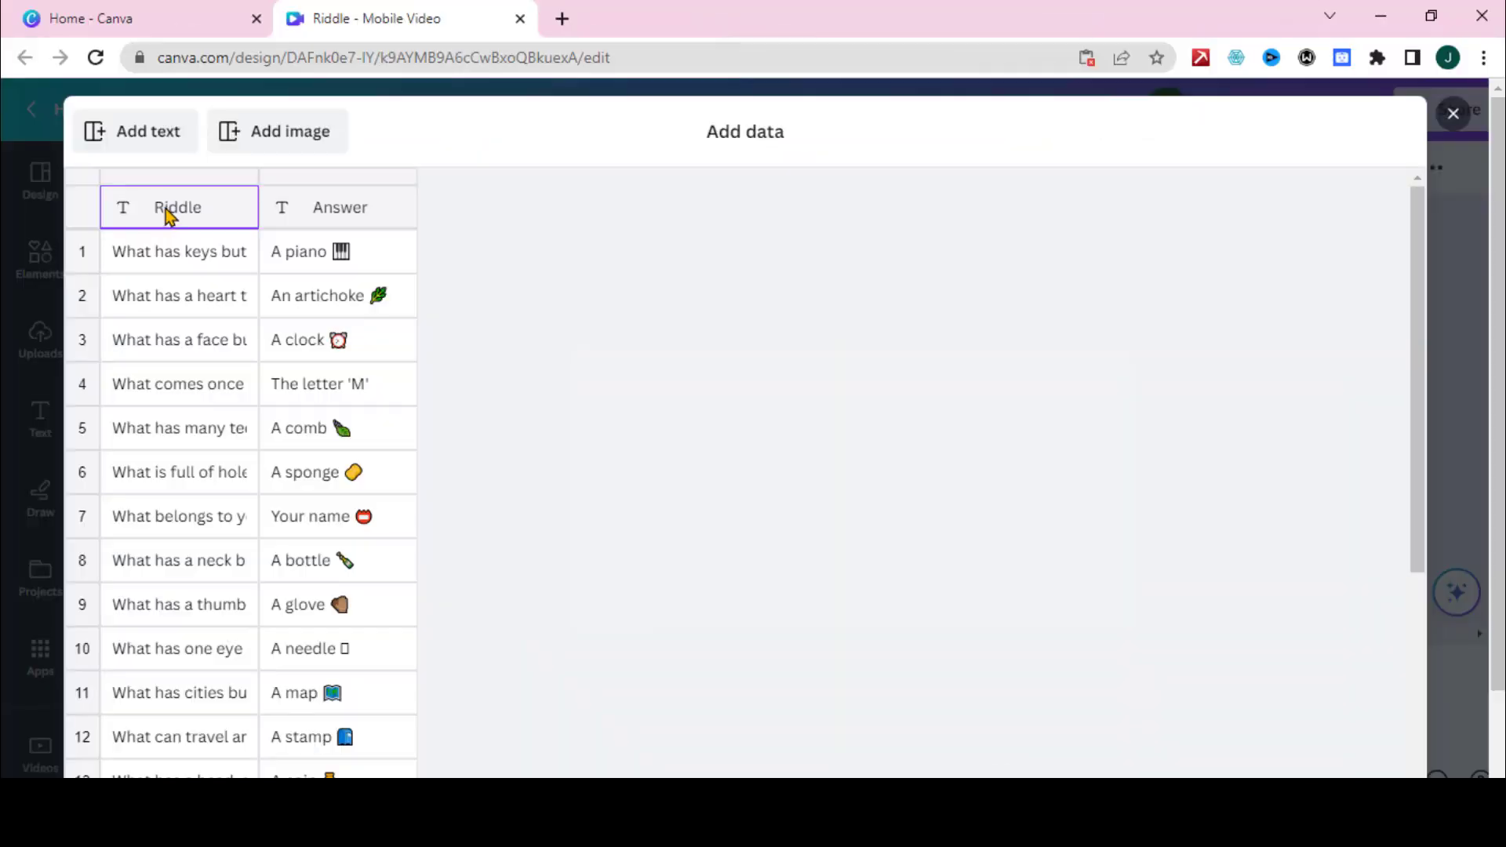
pyautogui.click(345, 209)
pyautogui.scroll(-3, 714, 401)
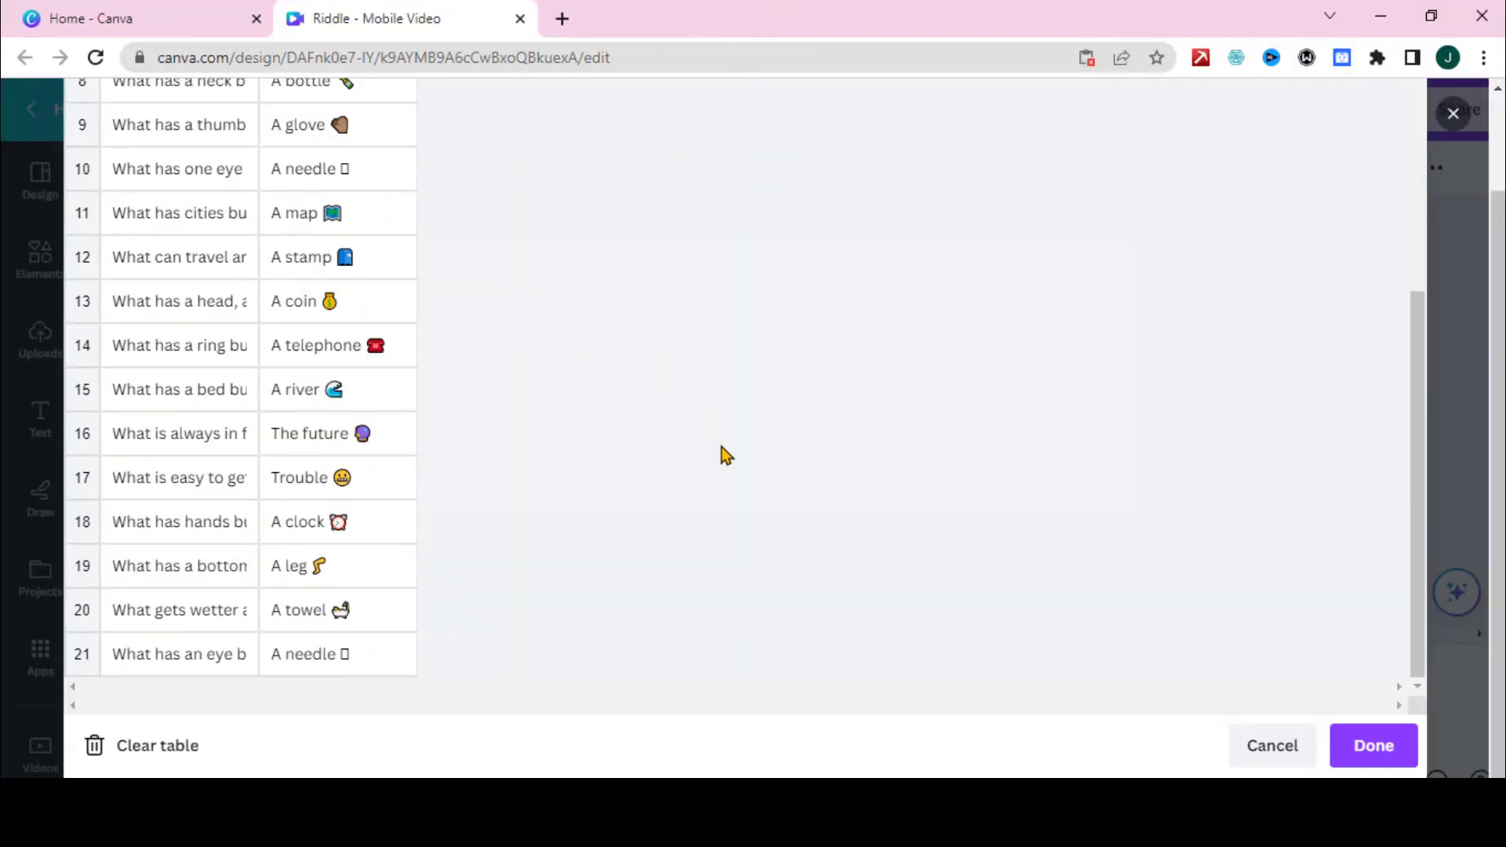
pyautogui.click(382, 667)
pyautogui.click(162, 656)
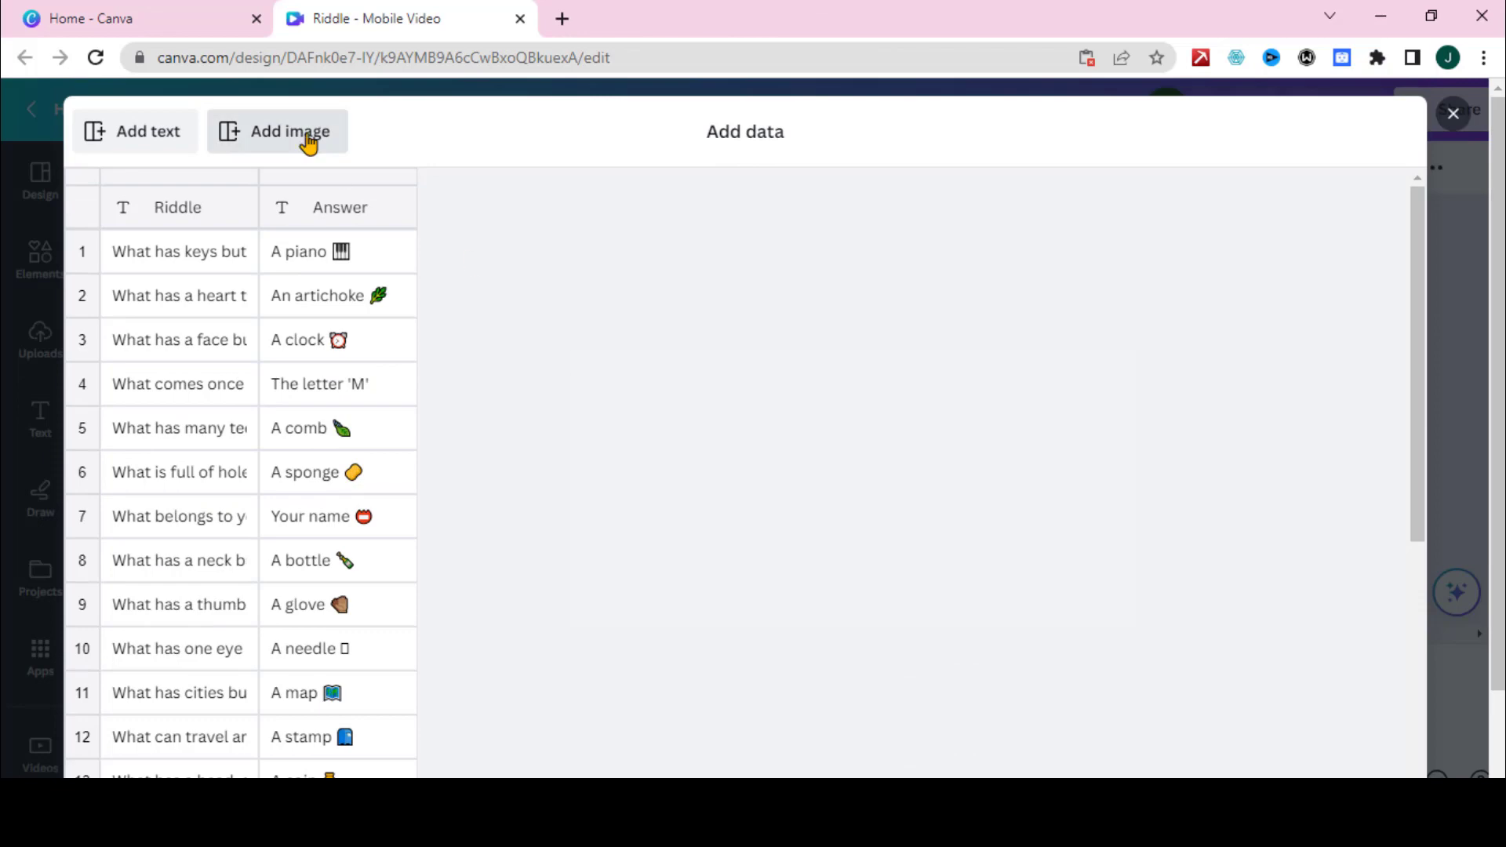
pyautogui.click(304, 137)
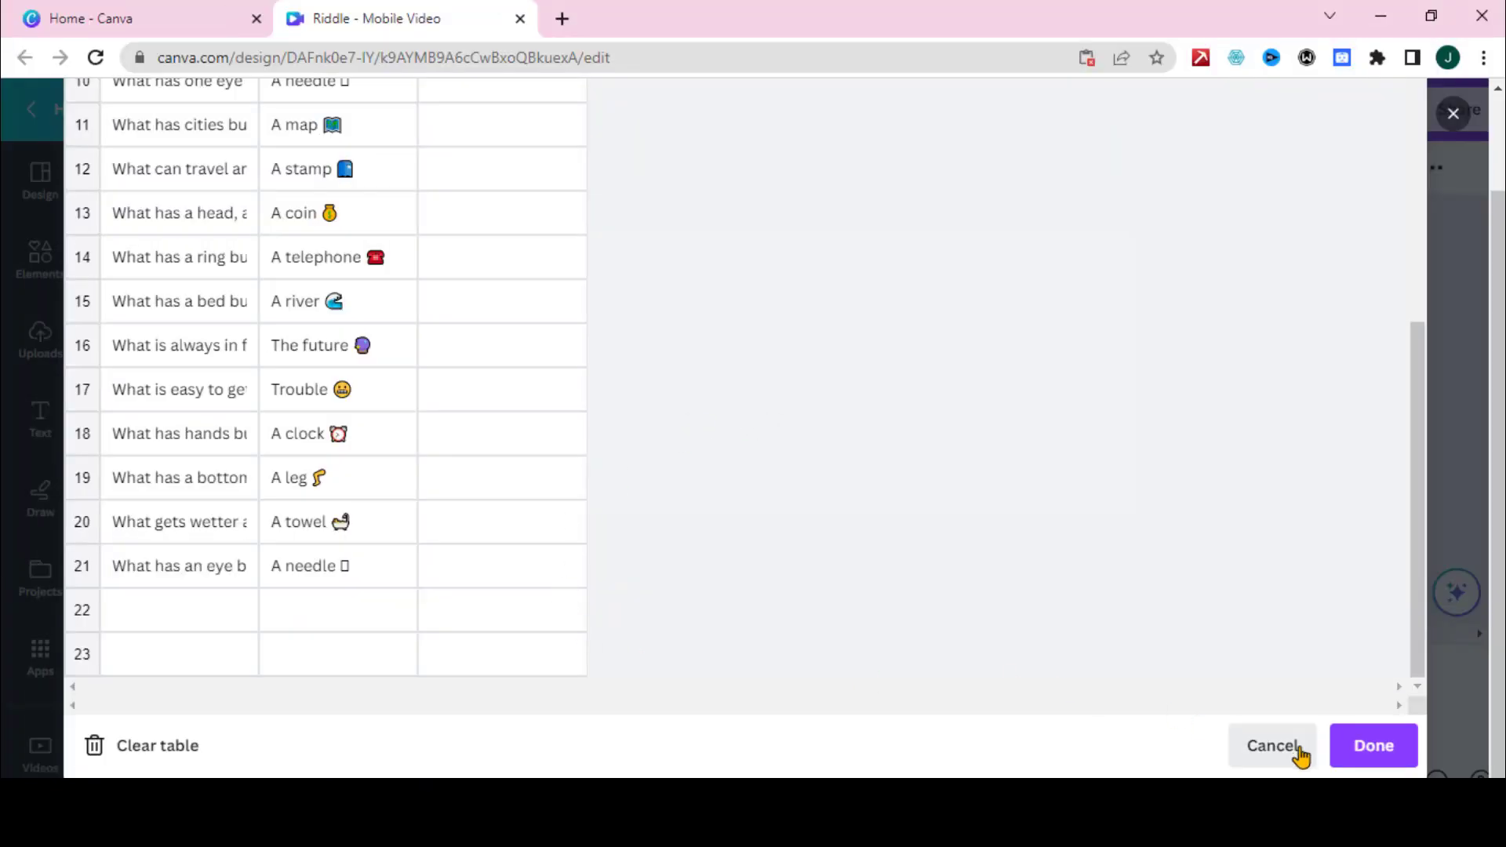
pyautogui.click(1366, 750)
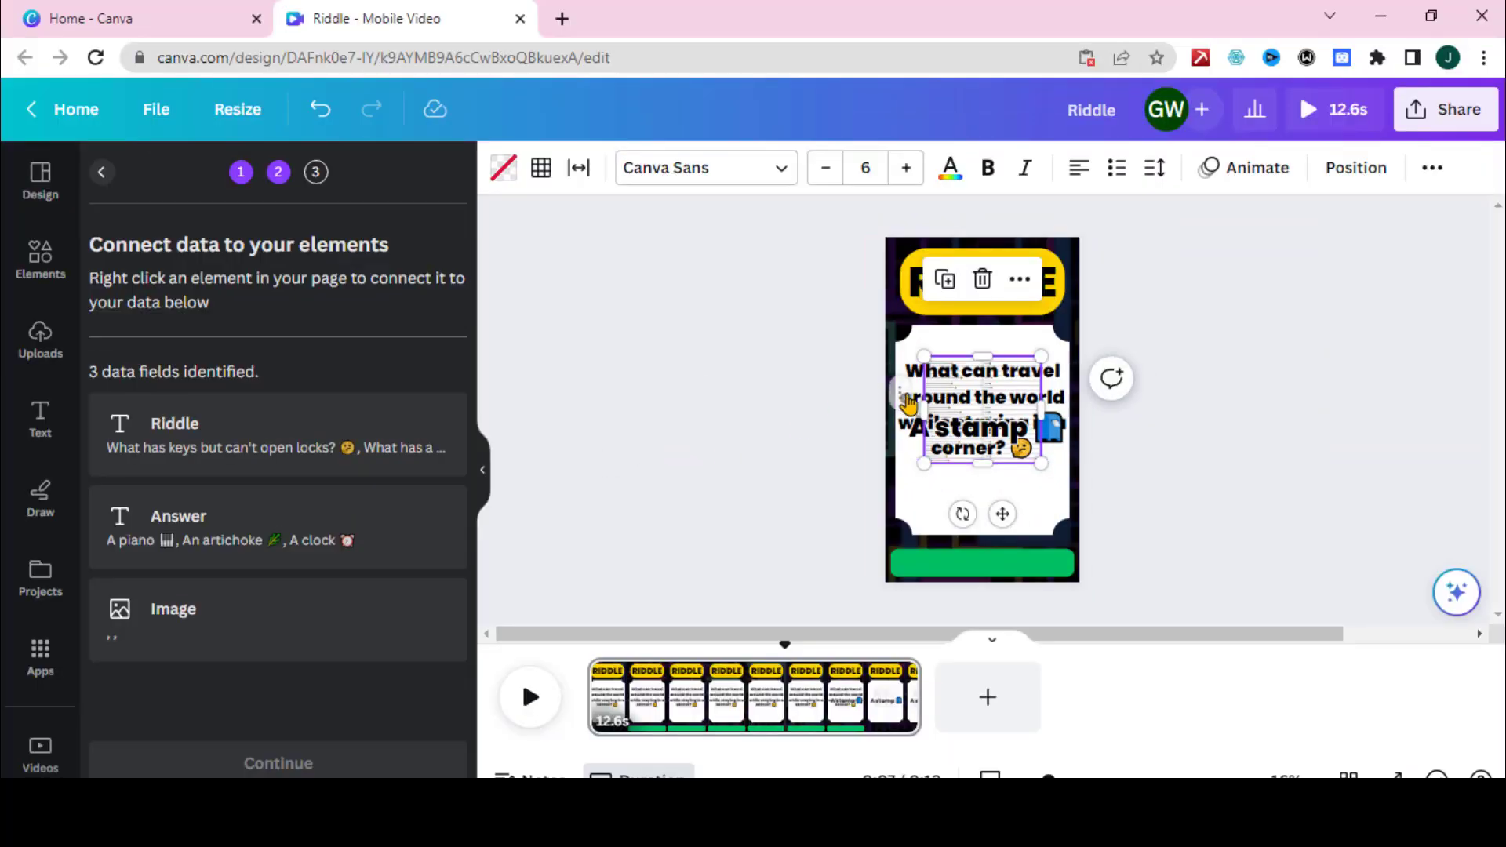
# Connect the question text to the Riddle field and the answer stamp to the Answer field
pyautogui.click(1043, 376)
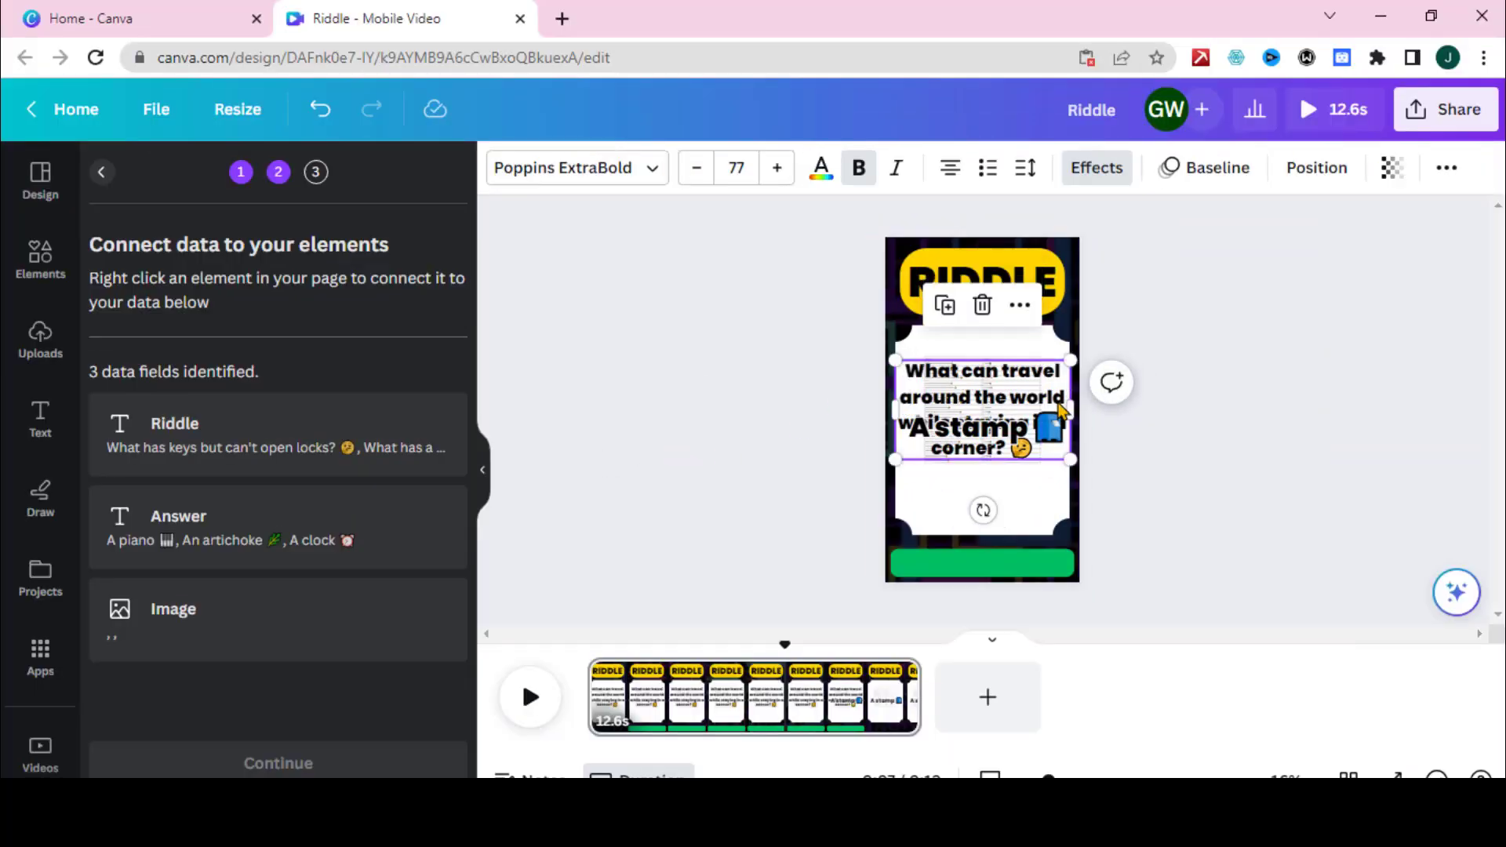
pyautogui.rightClick(1043, 377)
pyautogui.moveTo(1141, 528)
pyautogui.click(923, 546)
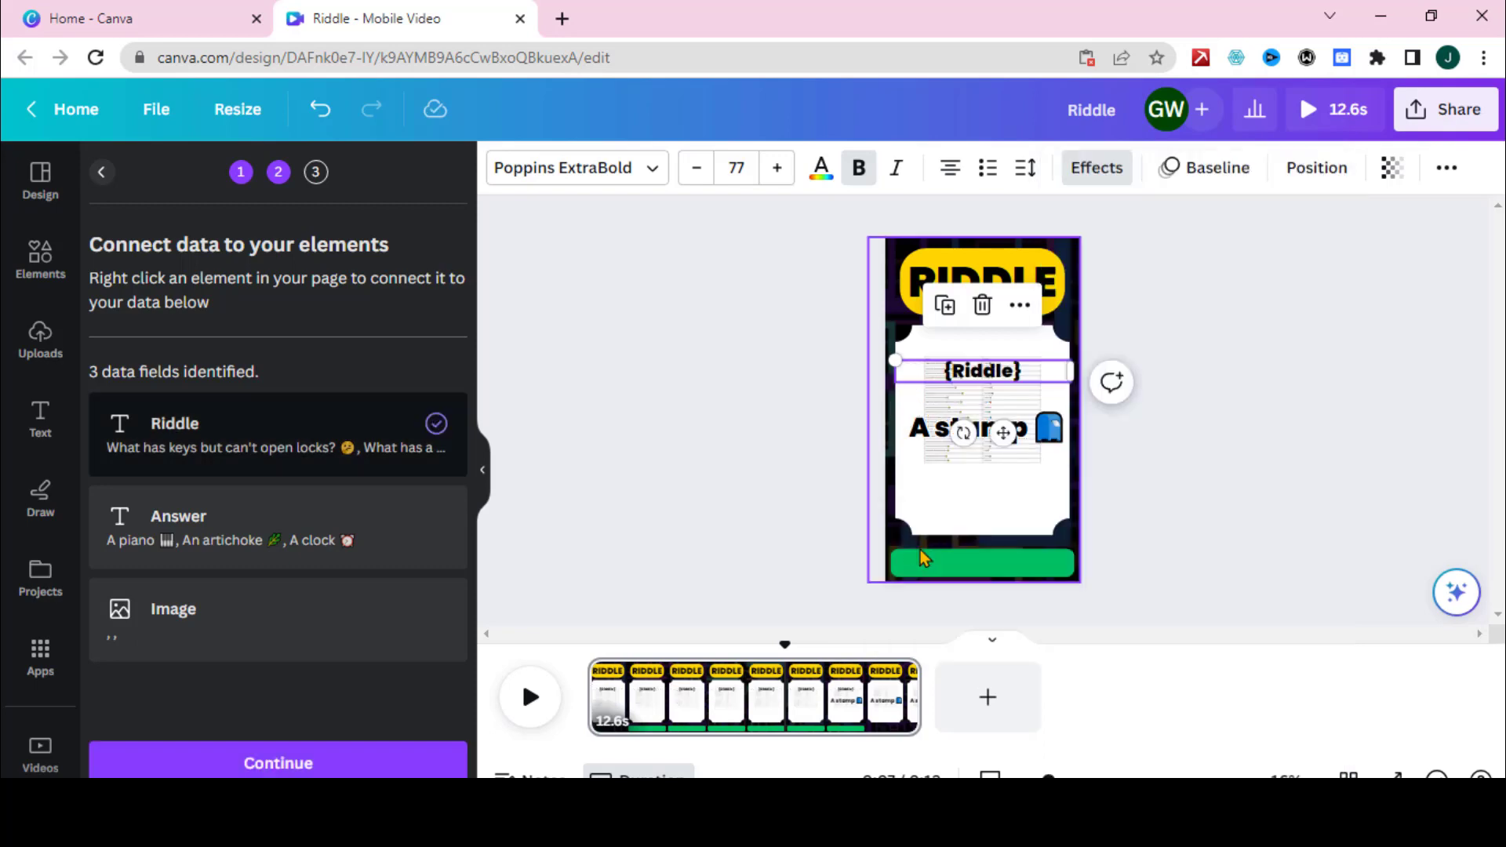
pyautogui.click(1029, 444)
pyautogui.rightClick(1028, 437)
pyautogui.moveTo(1127, 529)
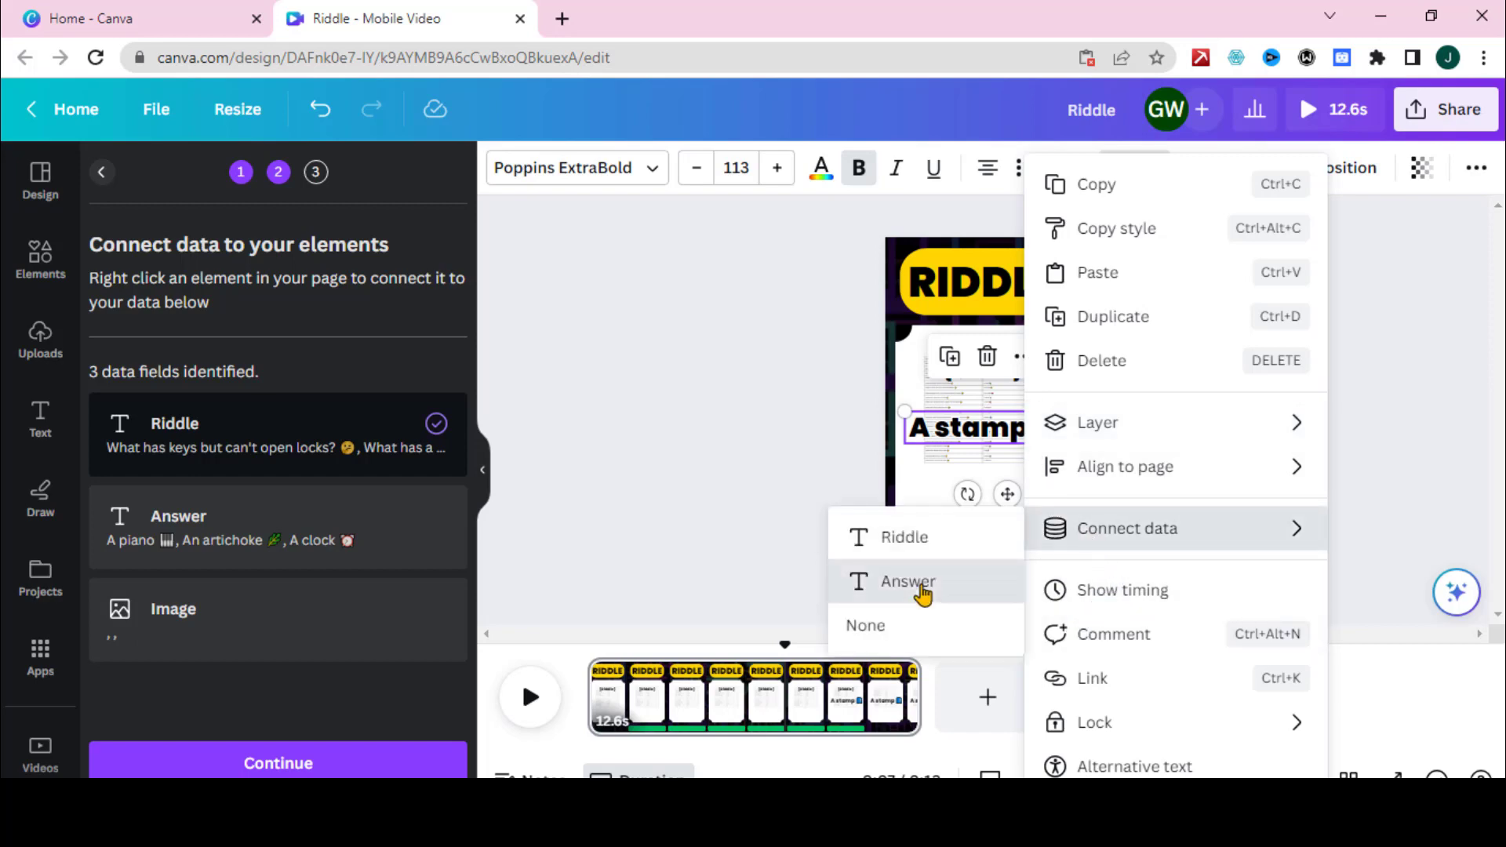
pyautogui.click(921, 587)
pyautogui.click(349, 759)
# Generate all 21 riddle pages from the data into the 'Bulk 1 Riddle' design
pyautogui.scroll(-2, 281, 469)
pyautogui.scroll(-4, 278, 469)
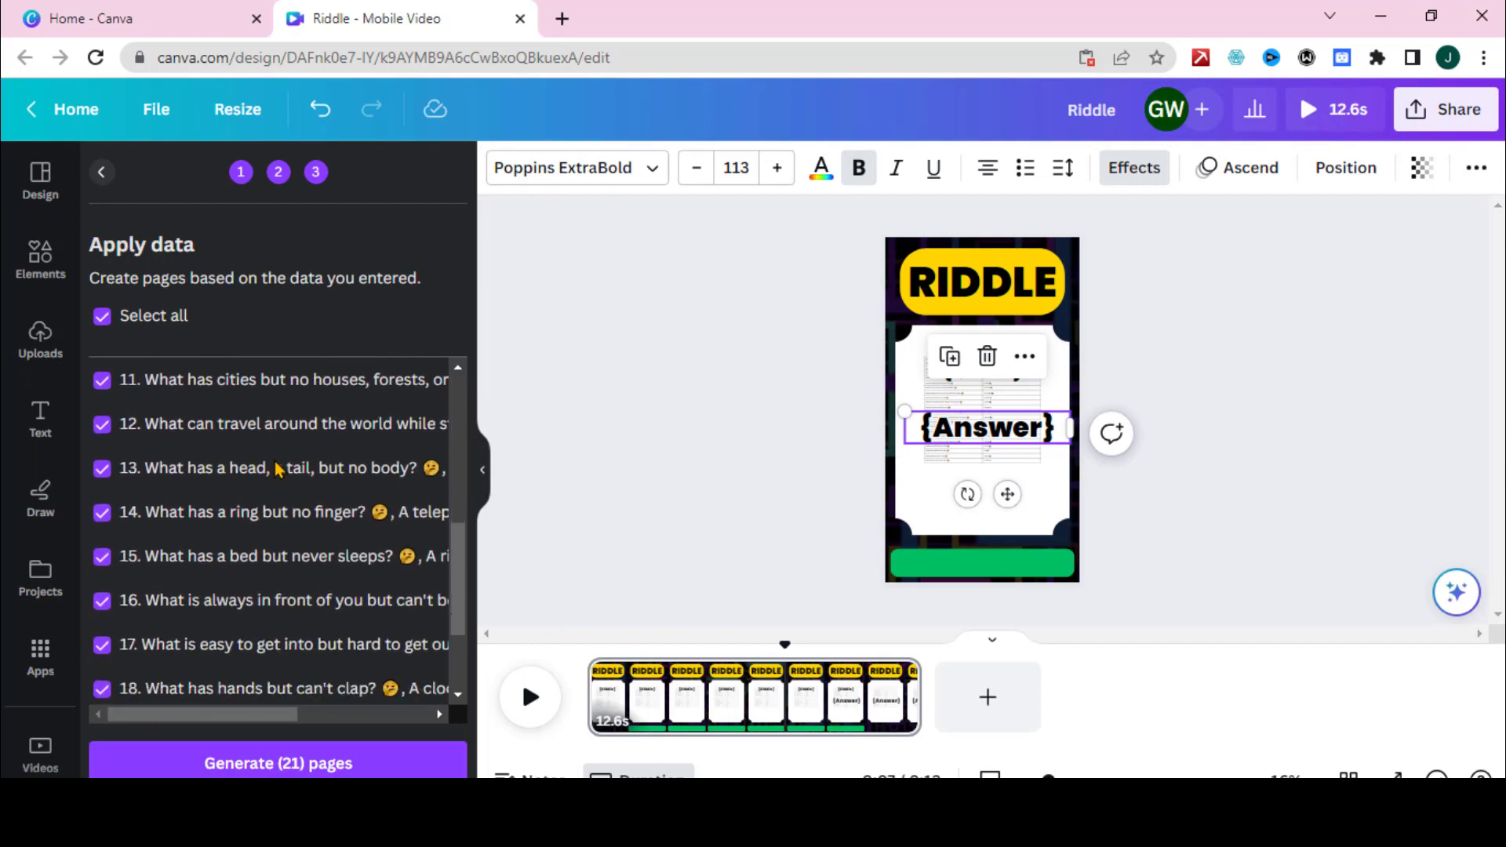
pyautogui.scroll(-1, 276, 469)
pyautogui.scroll(-1, 276, 469)
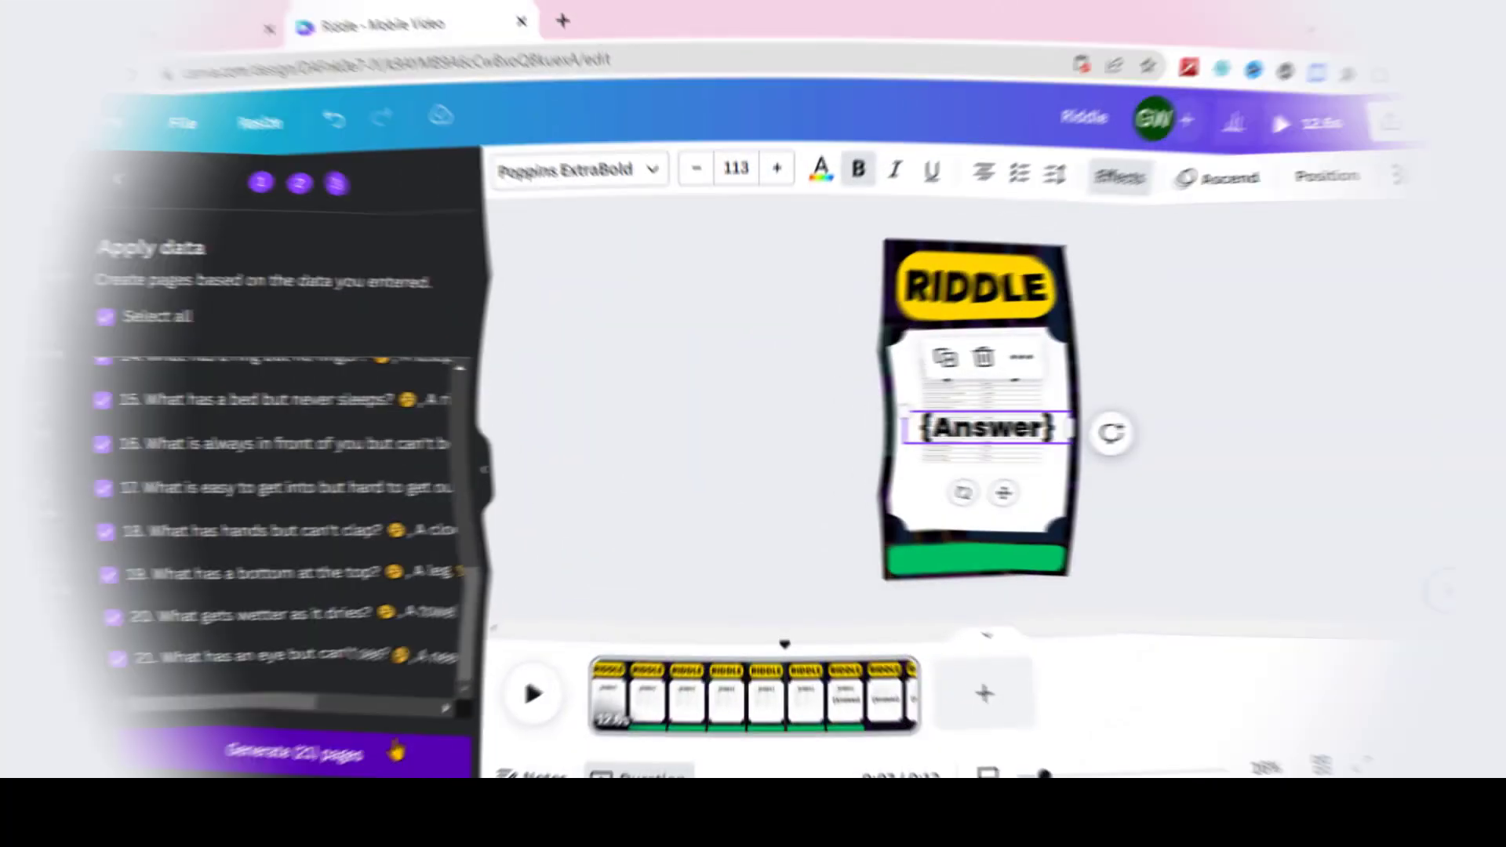
pyautogui.click(335, 747)
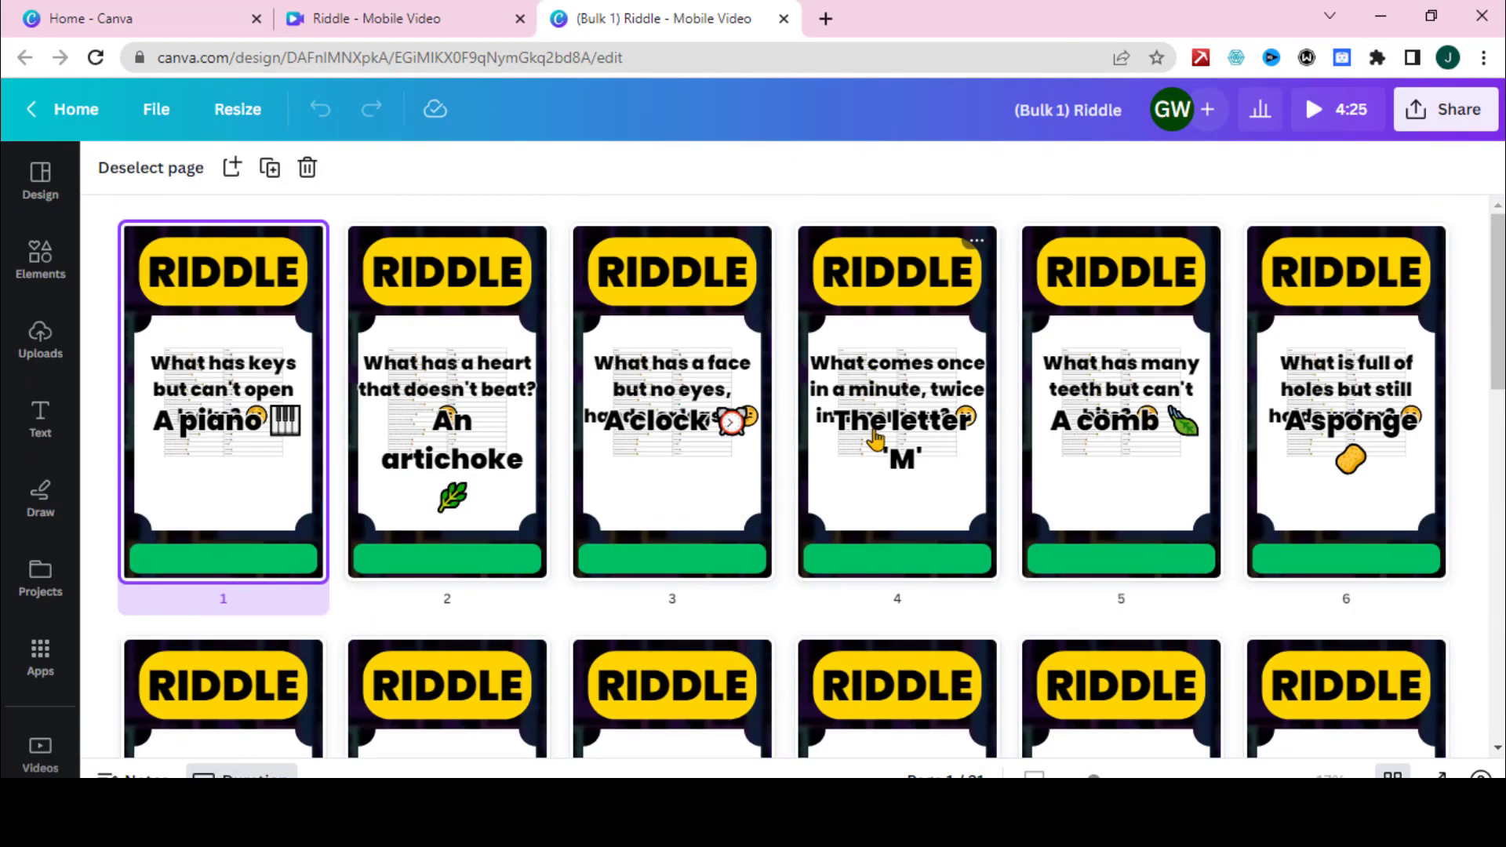
# Preview the video from page 4, the letter 'M' riddle
pyautogui.click(877, 439)
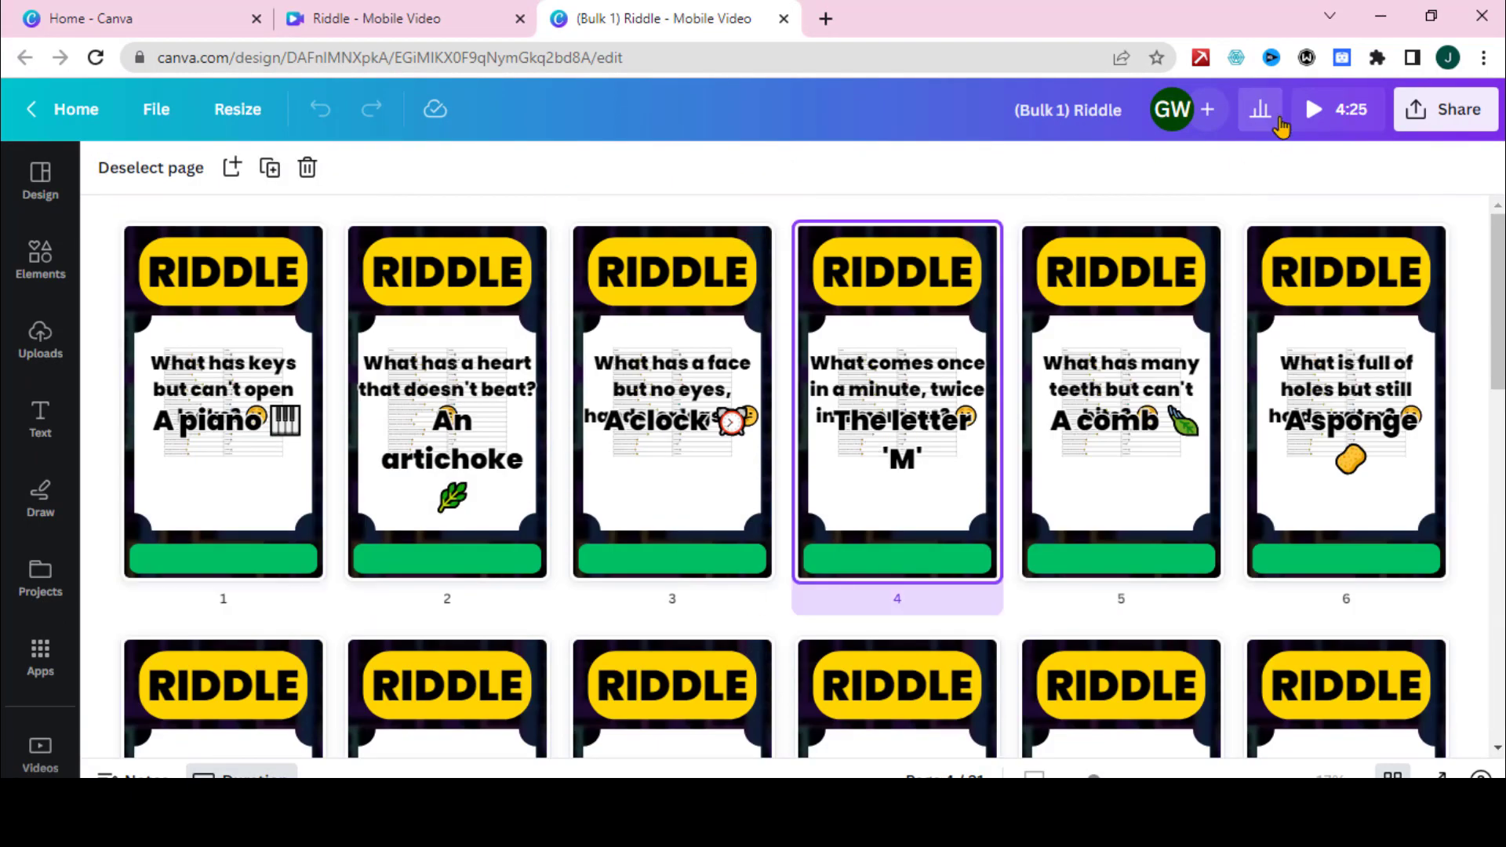
pyautogui.click(1307, 117)
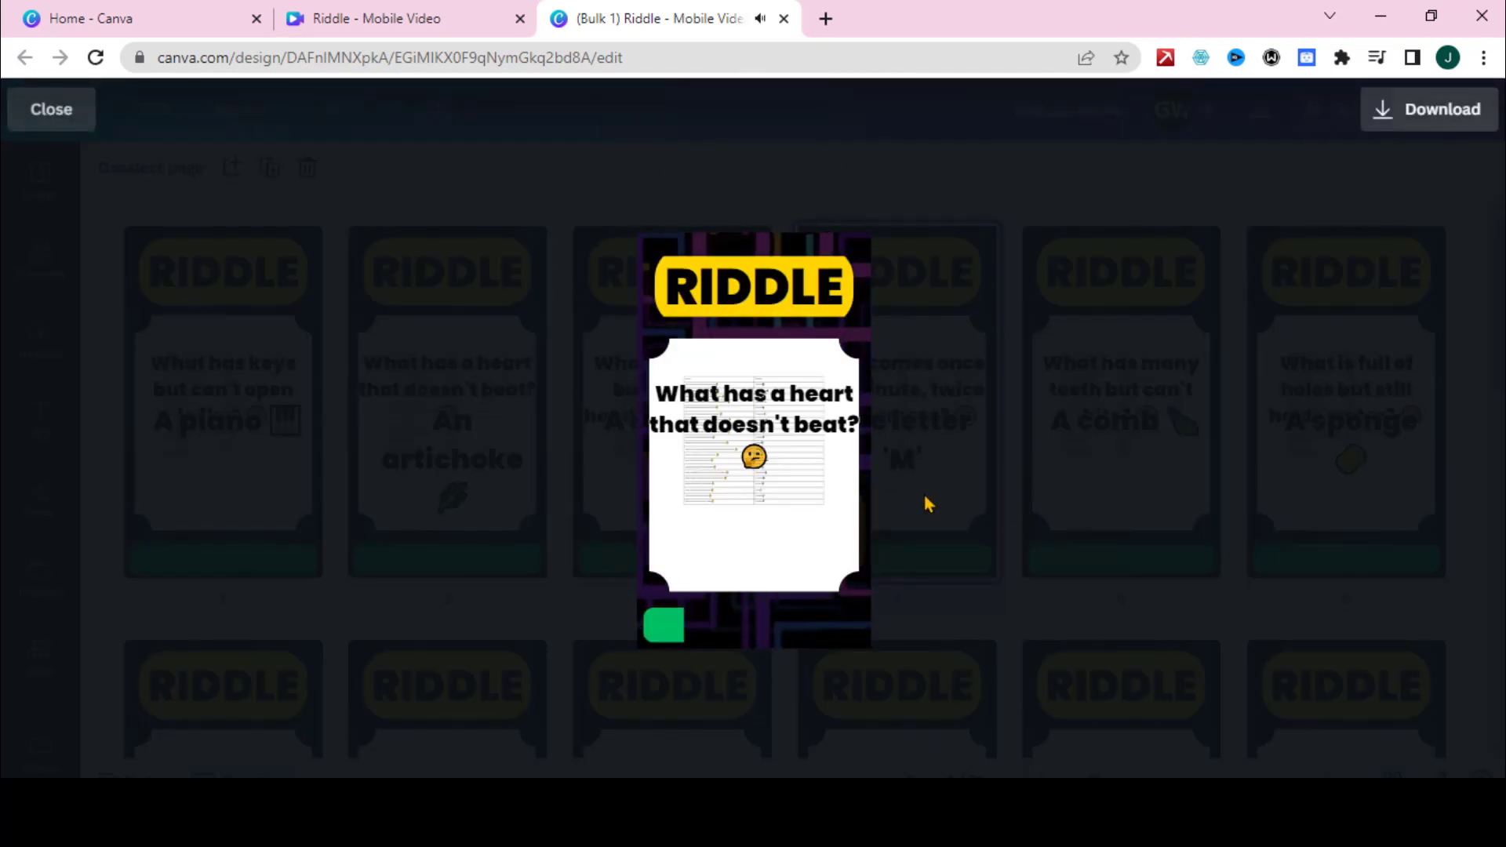
pyautogui.press('Escape')
# Confirm the MP4 download settings include all 21 pages
pyautogui.click(1445, 109)
pyautogui.click(1137, 575)
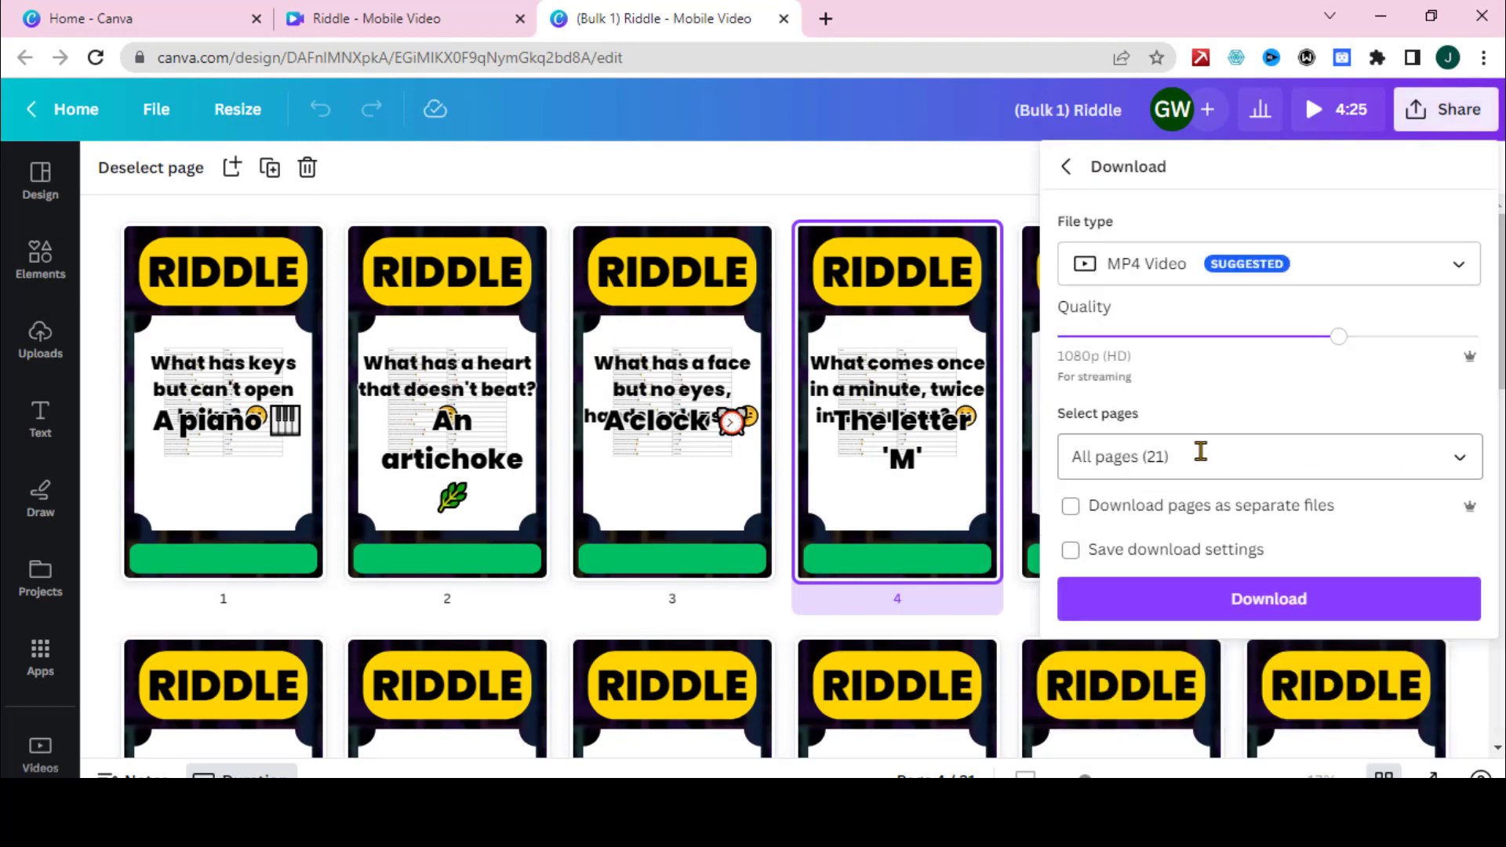
pyautogui.click(1177, 461)
pyautogui.scroll(3, 1231, 262)
pyautogui.click(974, 176)
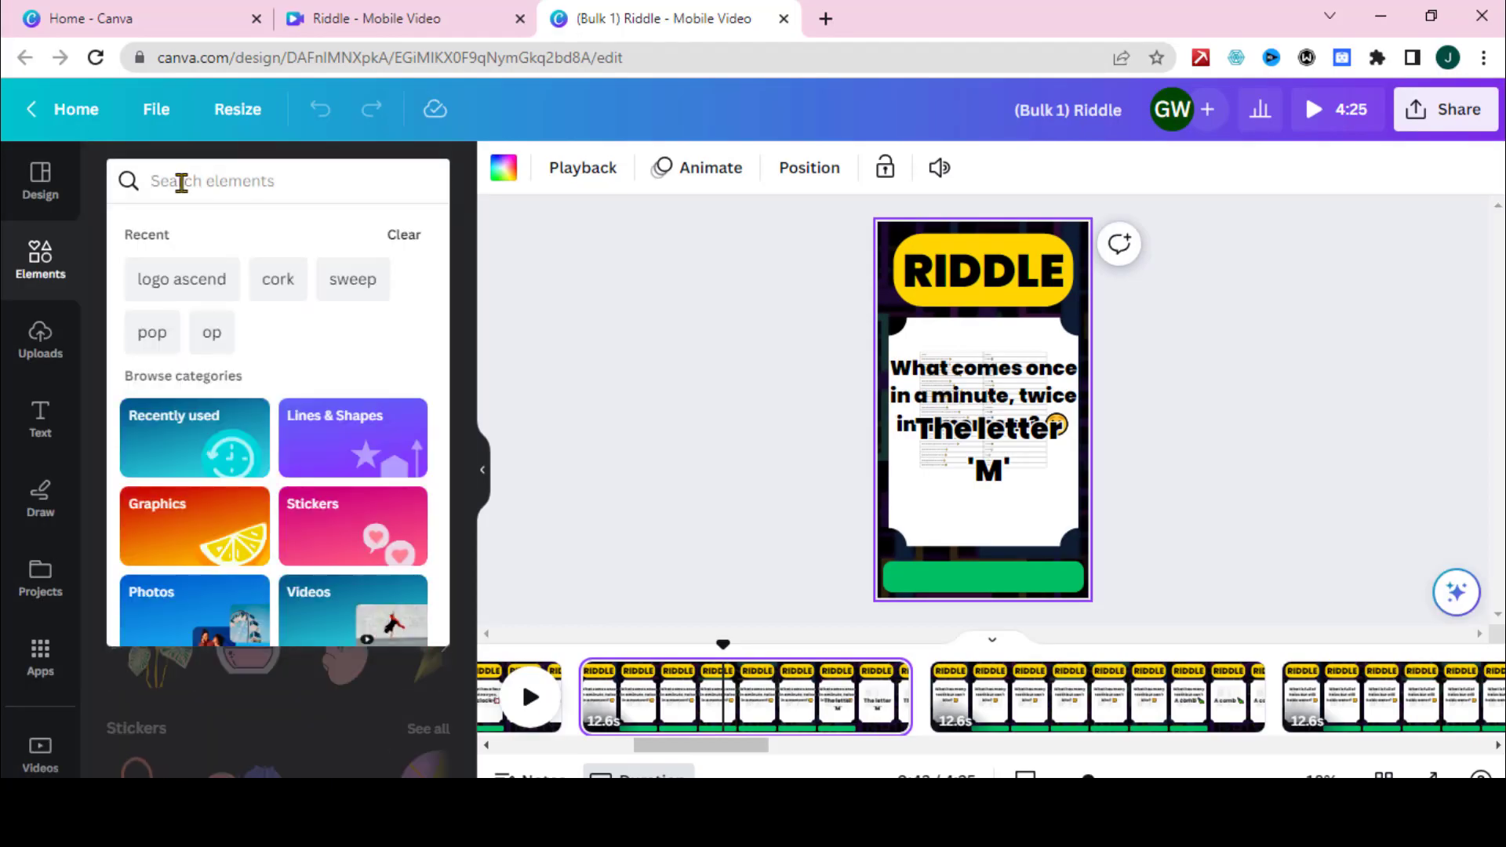
# Set a 29-second 'Puzzle' stock video as the letter 'M' page's background
pyautogui.write('puzz')
pyautogui.click(205, 283)
pyautogui.click(338, 235)
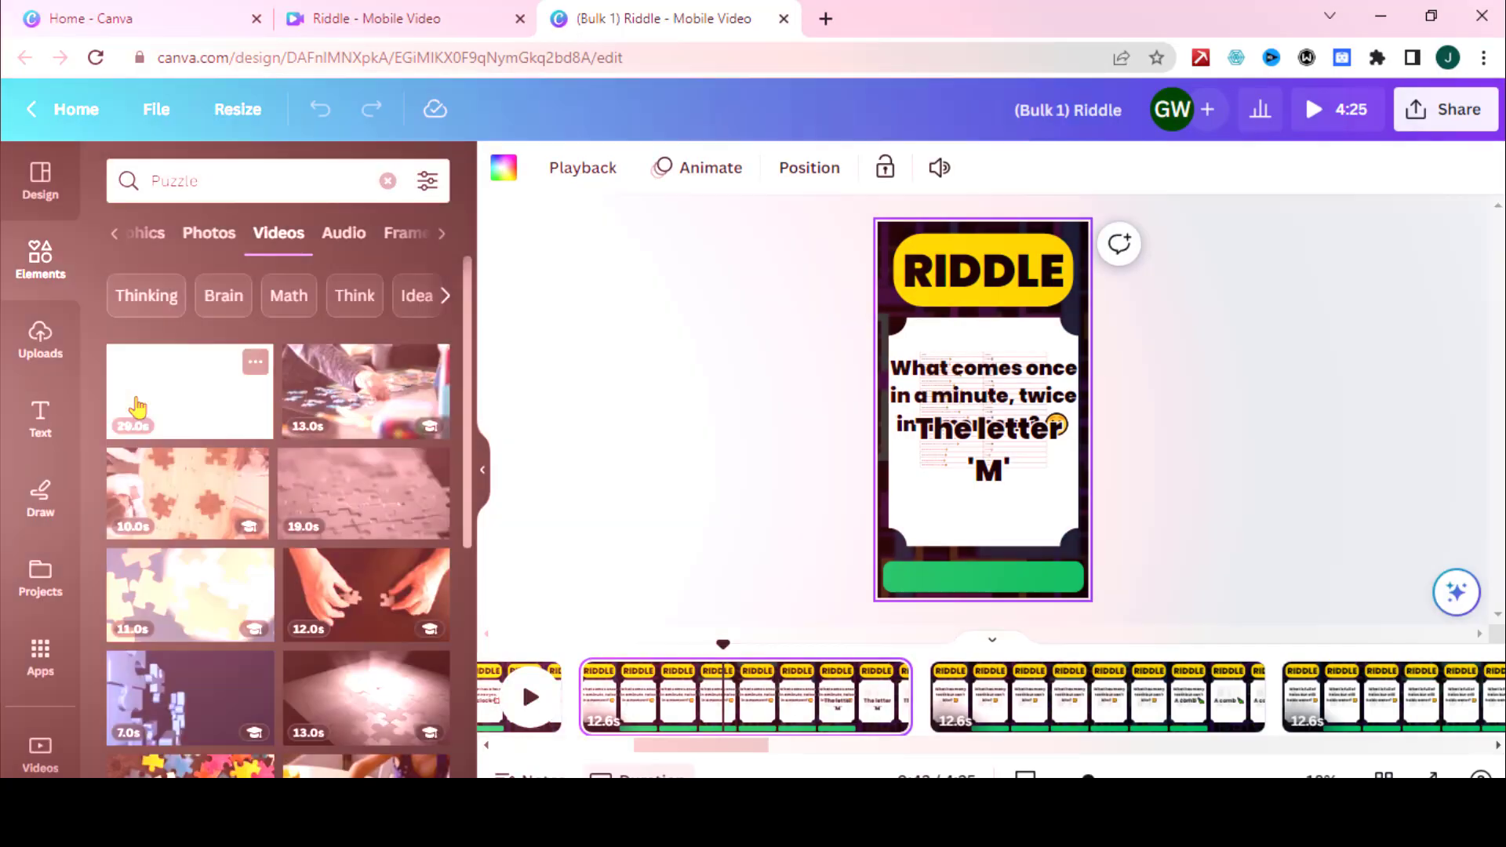
pyautogui.moveTo(188, 392)
pyautogui.mouseDown()
pyautogui.moveTo(688, 405)
pyautogui.moveTo(924, 495)
pyautogui.mouseUp()
pyautogui.rightClick(924, 494)
pyautogui.click(1043, 767)
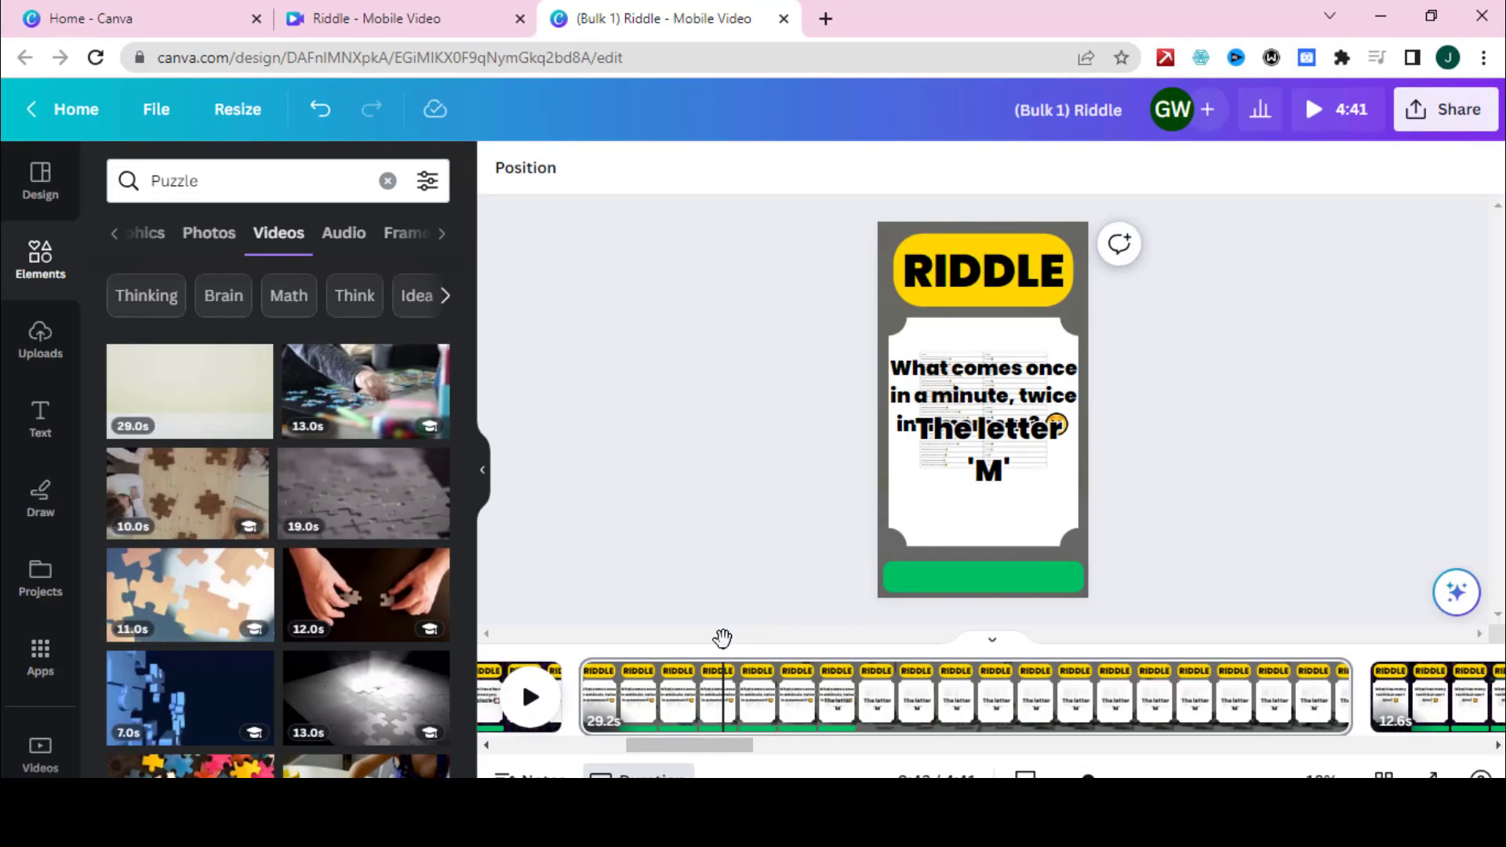
pyautogui.moveTo(683, 635)
pyautogui.mouseDown()
pyautogui.moveTo(638, 628)
pyautogui.moveTo(1113, 659)
pyautogui.mouseUp()
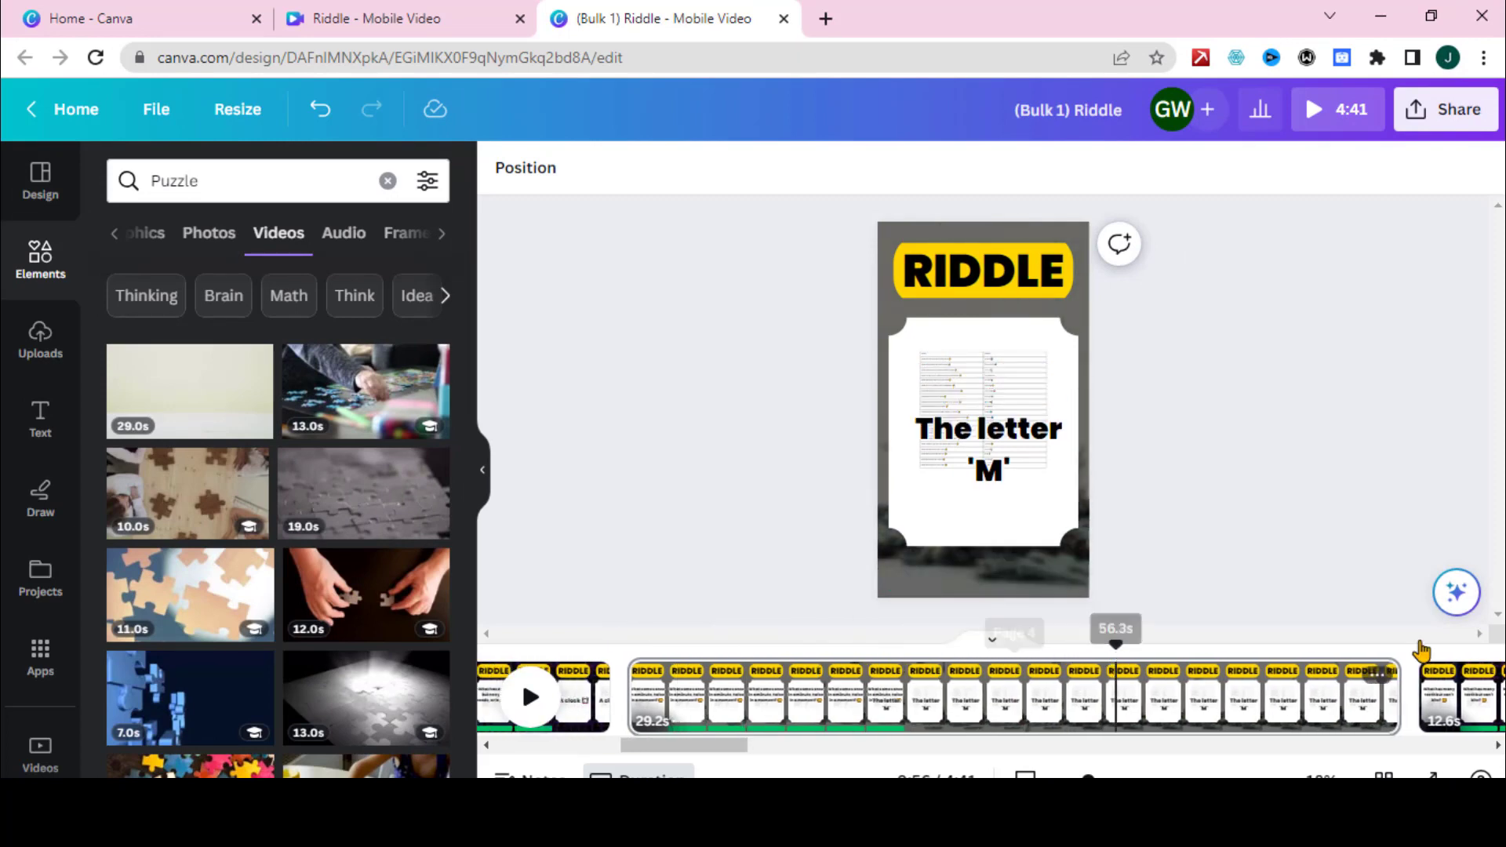